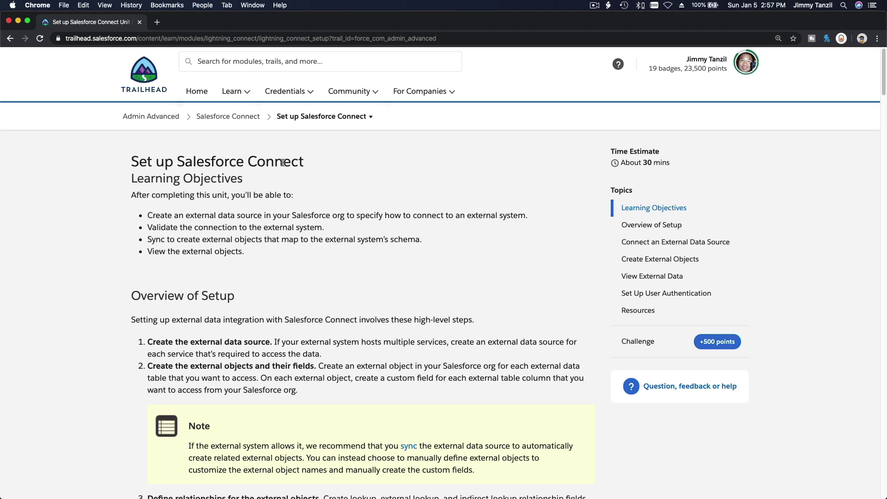
- Launch the Admin Advanced playground org from the avatar's Hands-on Orgs list in a new tab
scroll(329, 173, down, 3)
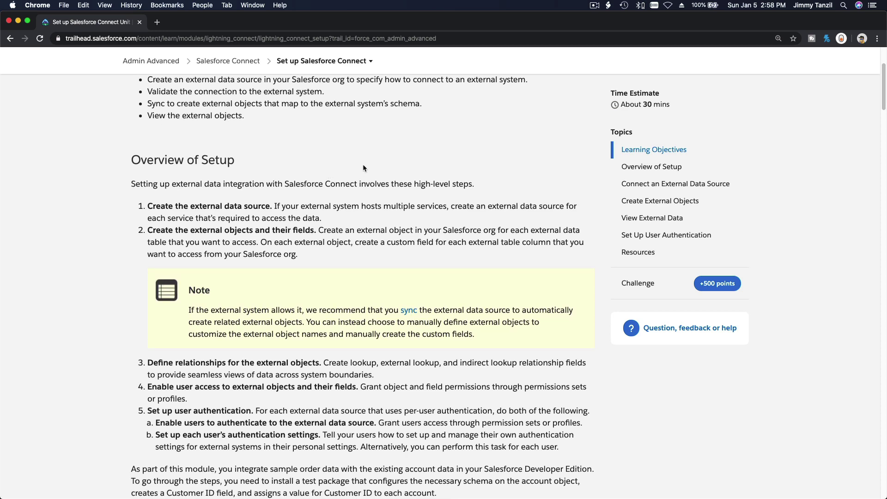
scroll(363, 168, down, 8)
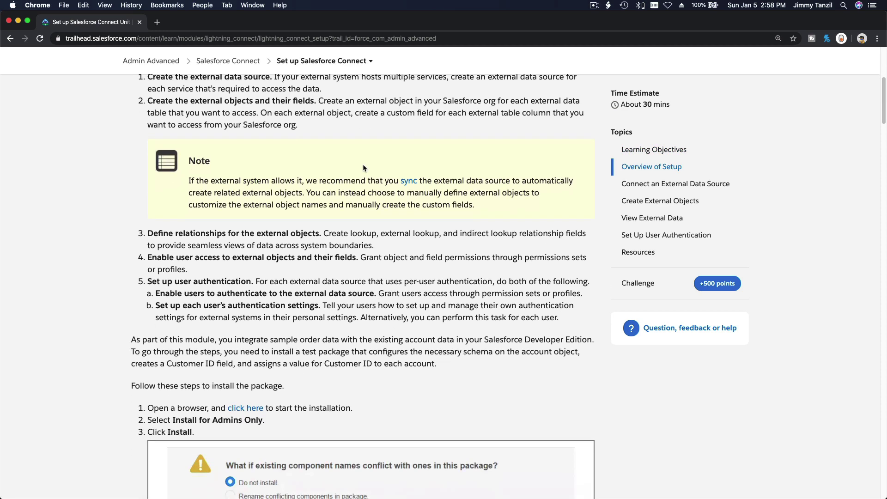
scroll(364, 165, down, 1)
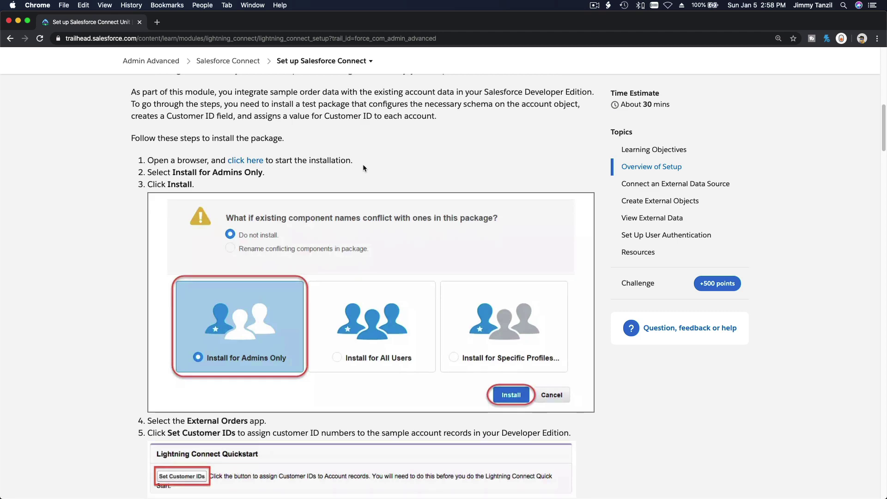
scroll(362, 164, up, 10)
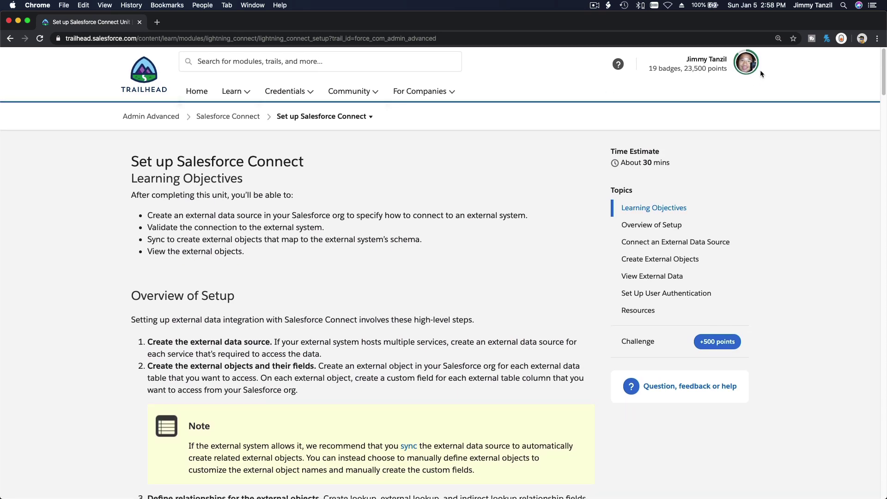
click(746, 63)
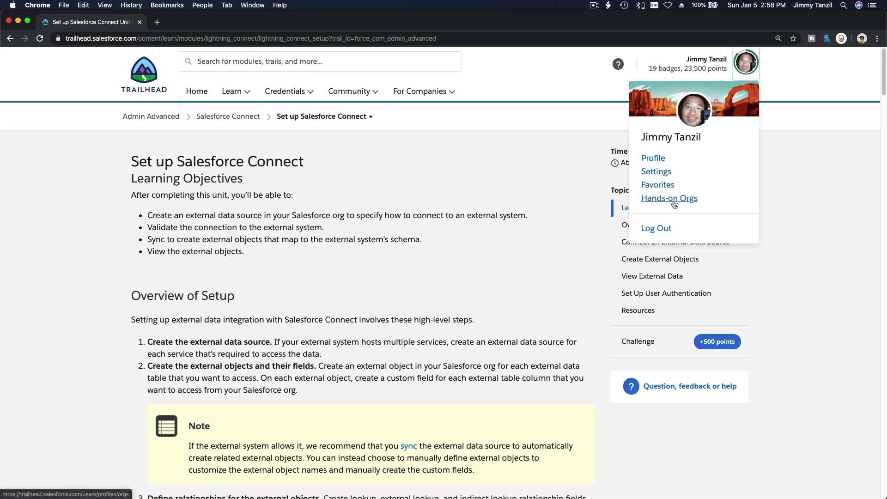
super+click(673, 199)
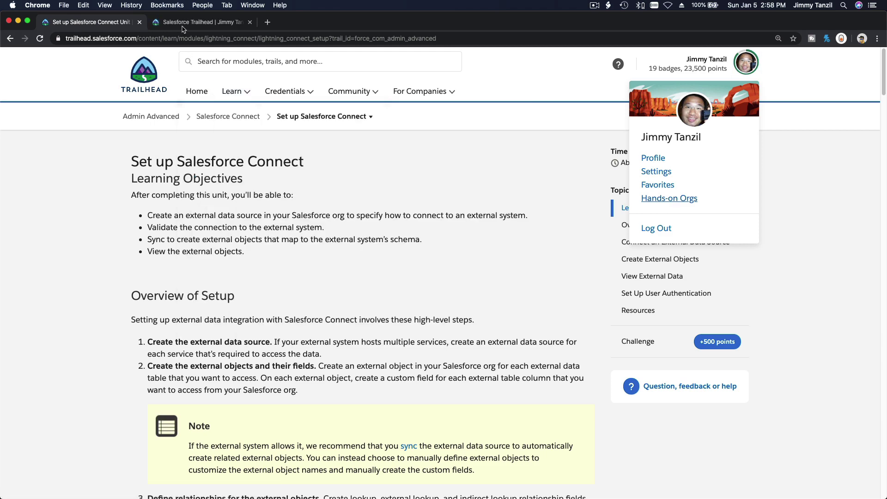
click(184, 25)
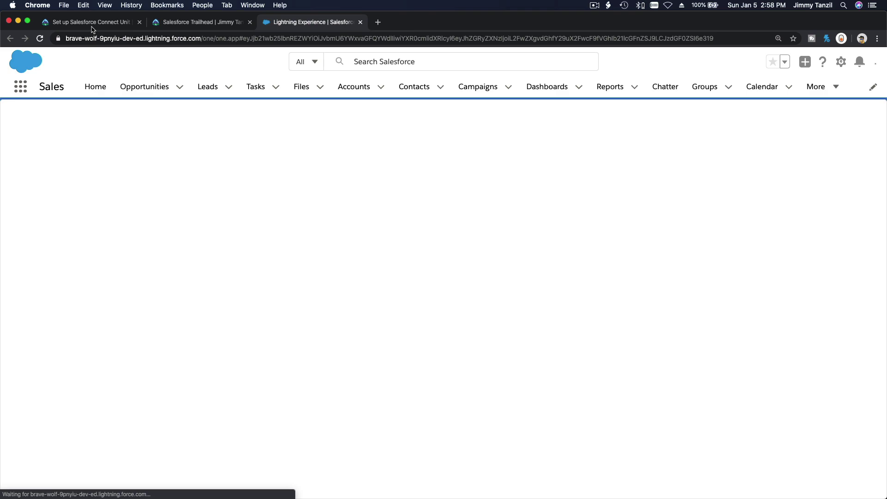
- Return to the Set up Salesforce Connect unit and locate its package install steps
click(92, 26)
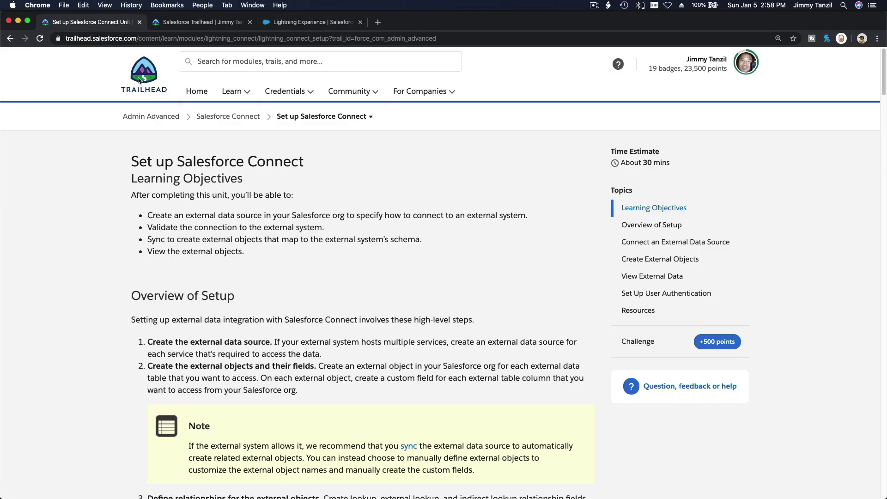
scroll(356, 277, down, 10)
scroll(356, 275, up, 2)
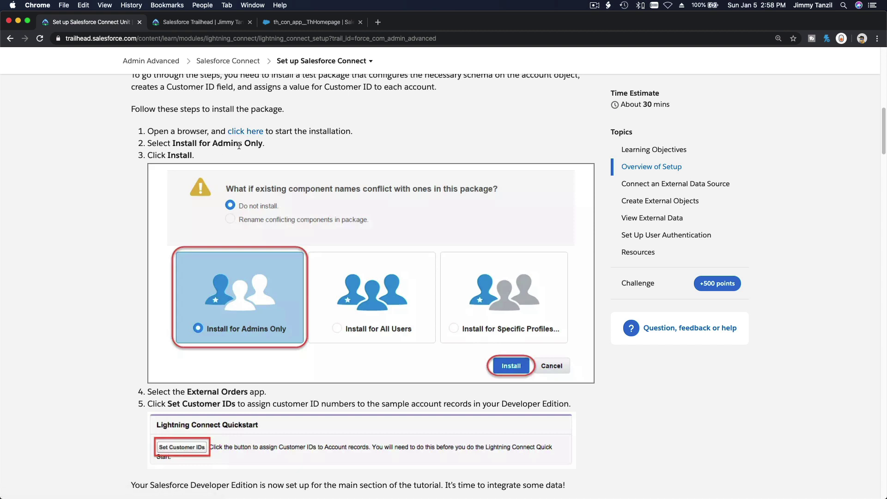
- Open the 'click here' package install link to a Salesforce login page, then show the Trailhead Playground tab
super+click(252, 131)
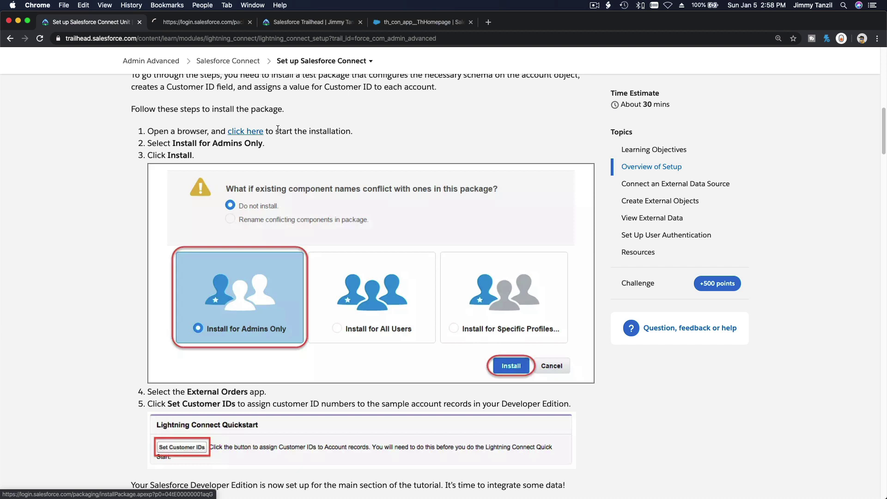
click(187, 21)
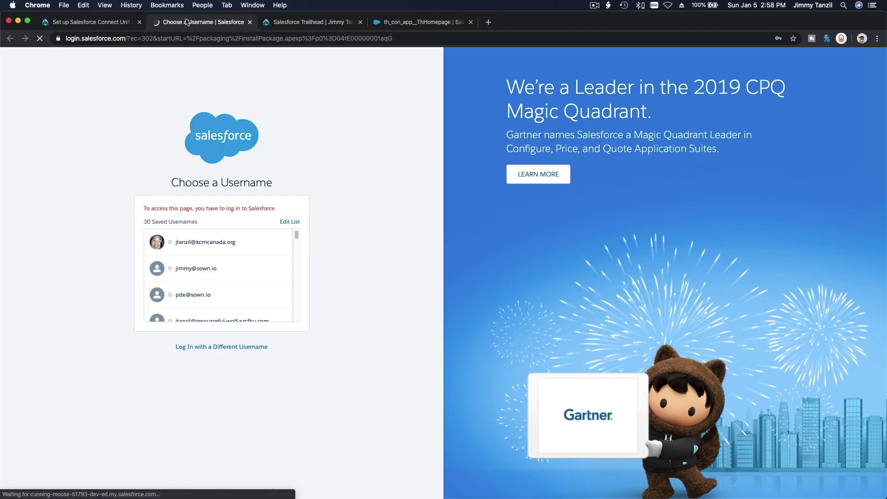
scroll(274, 257, down, 1)
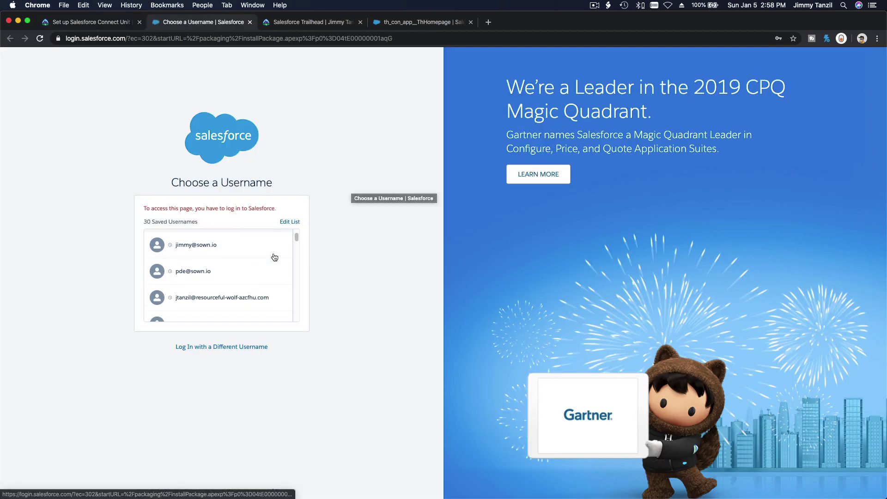
scroll(274, 258, down, 2)
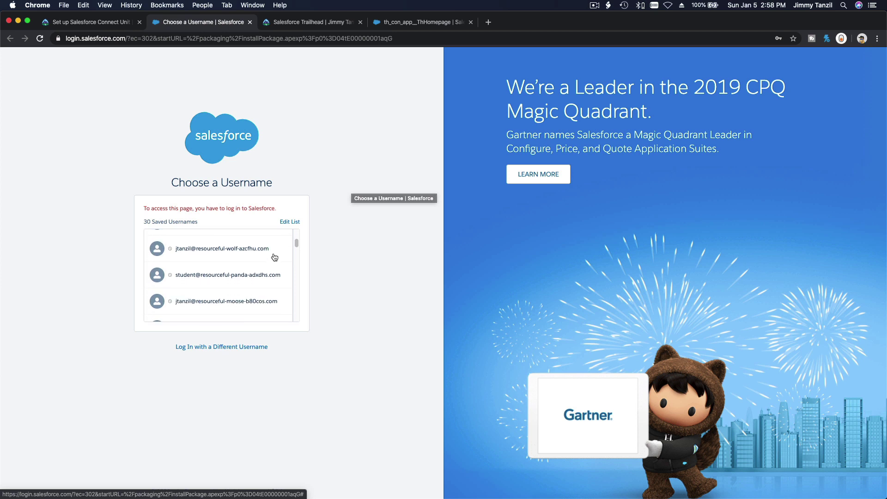
scroll(274, 257, down, 3)
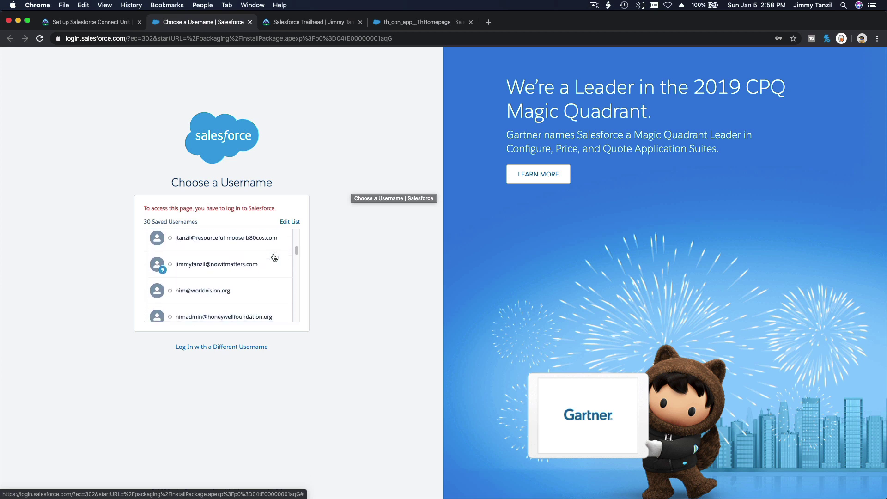
scroll(274, 258, down, 3)
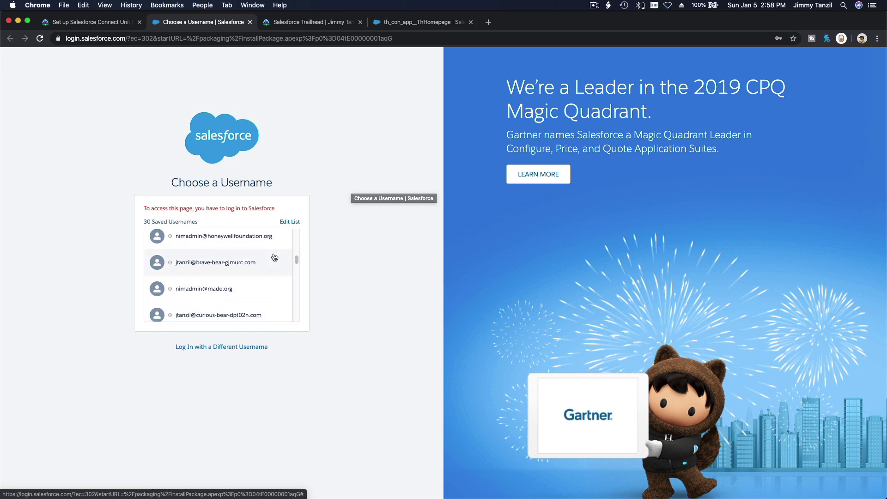
scroll(274, 257, down, 3)
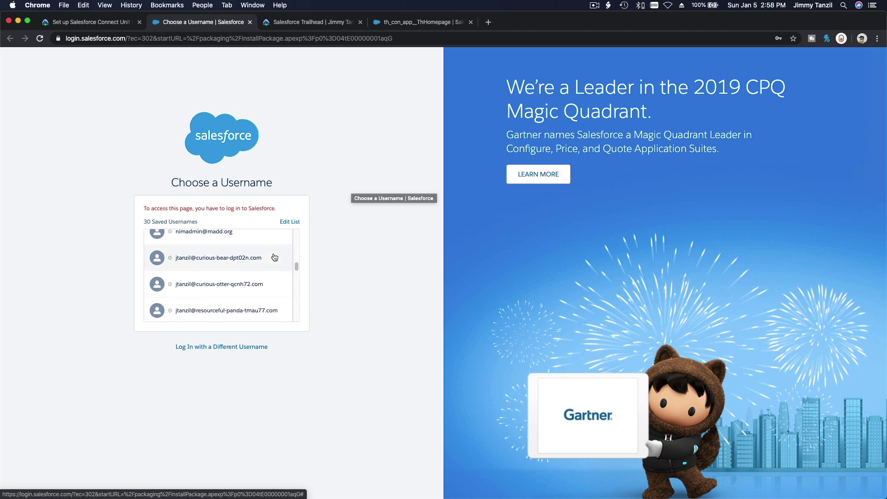
scroll(275, 257, down, 5)
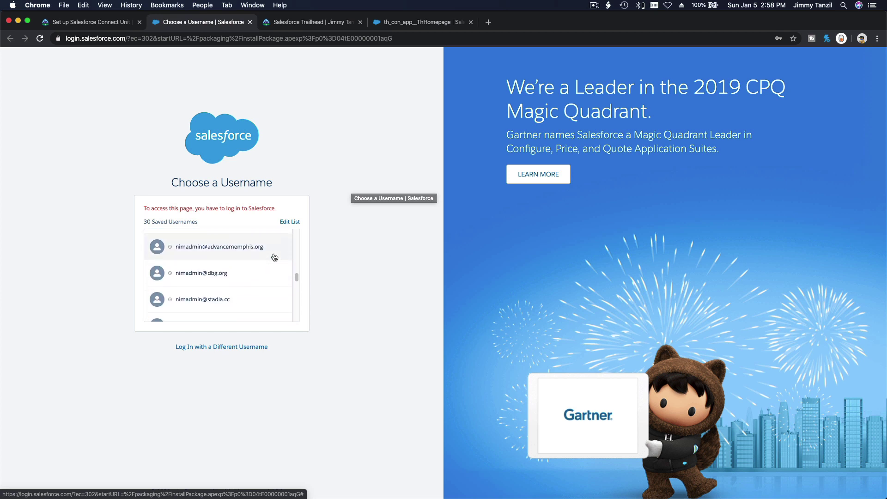
scroll(275, 258, down, 5)
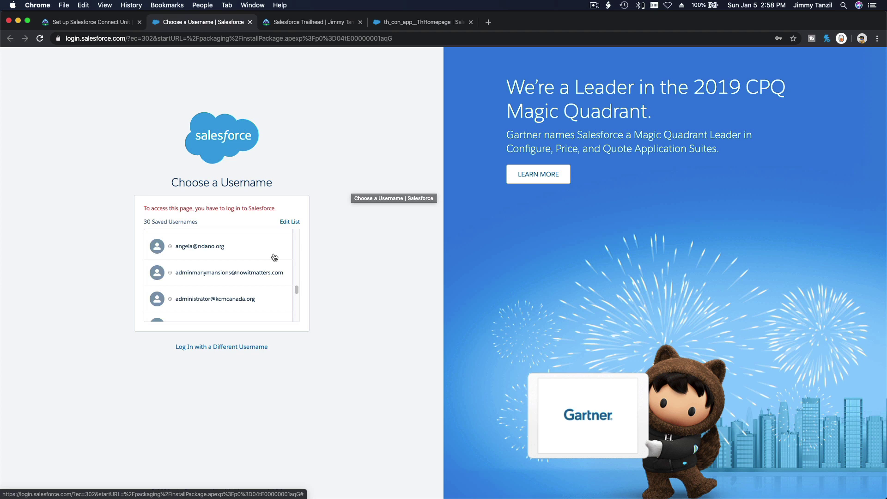
scroll(274, 257, down, 5)
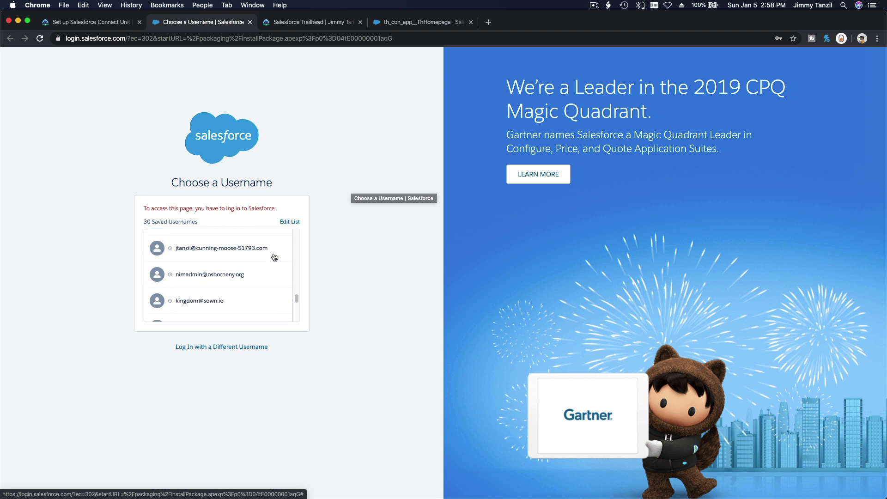
scroll(274, 258, down, 3)
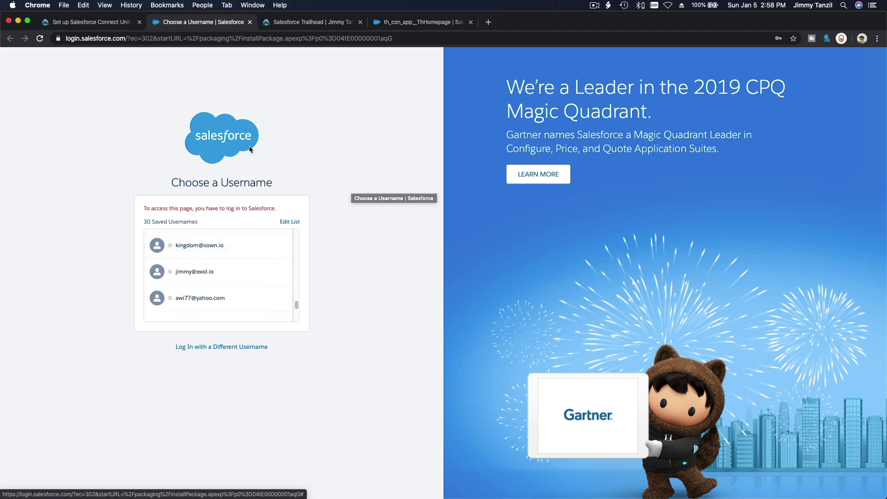
click(400, 23)
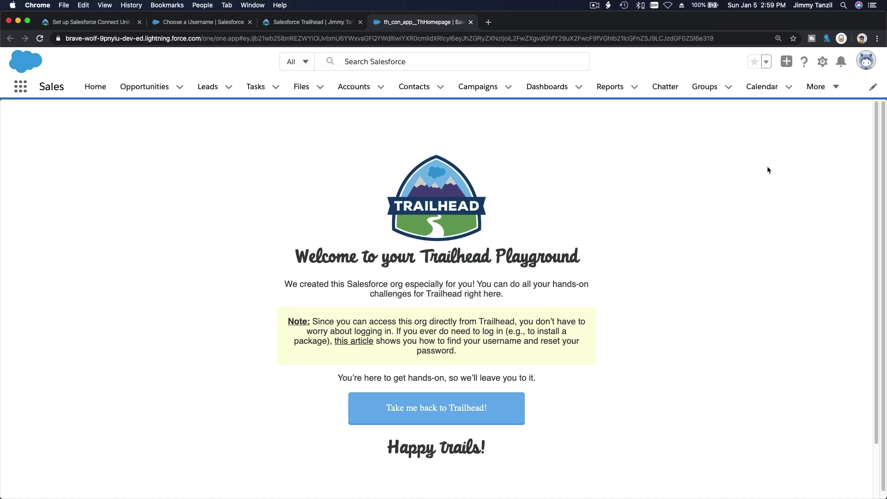
- Open the Users page in Setup by searching 'users' in Quick Find
click(821, 65)
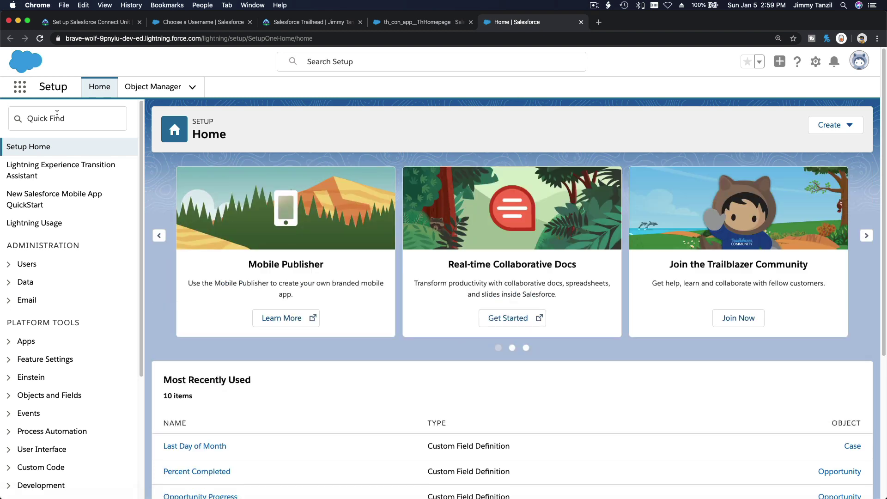
click(56, 114)
text(use)
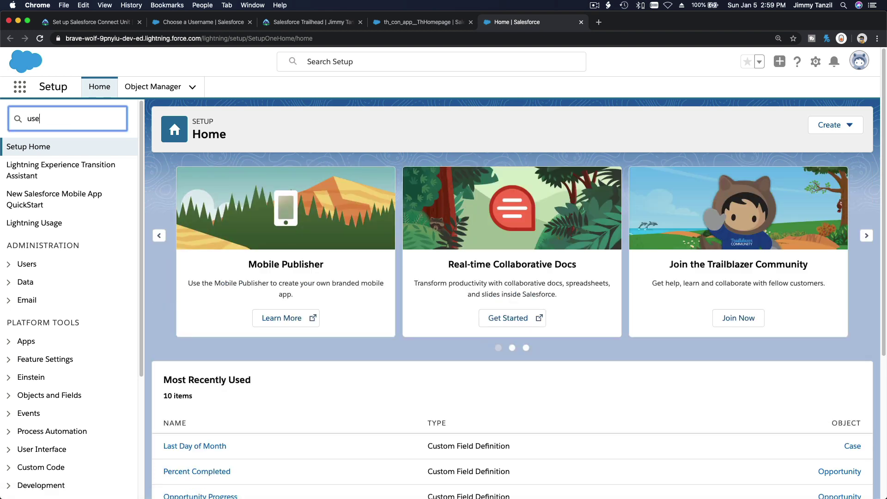
text(rs)
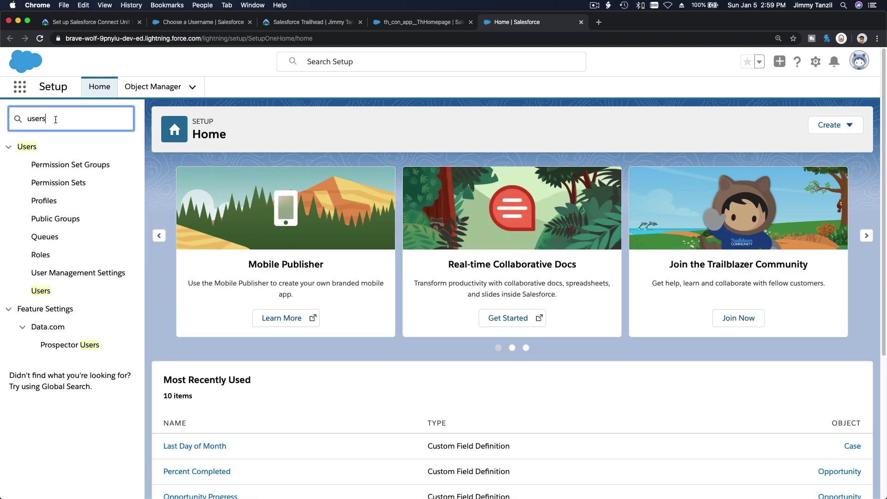
click(44, 292)
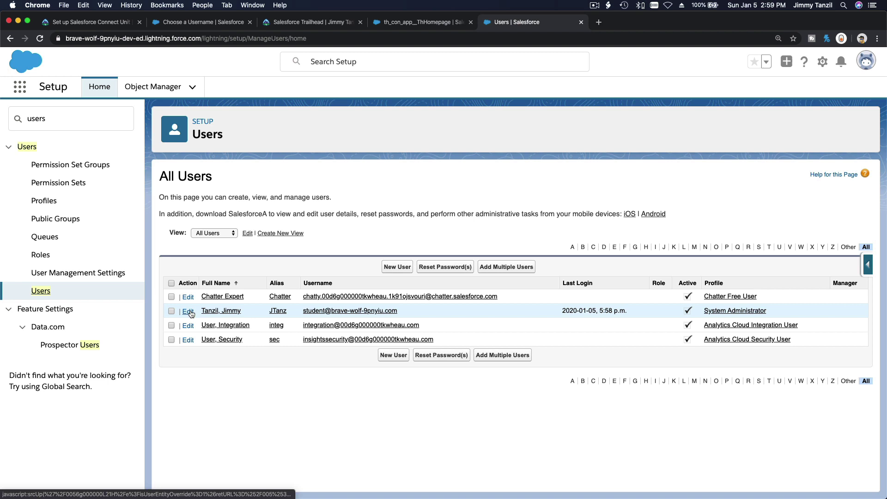
- Open the administrator's user record for editing, select its Username, then cancel without saving
click(188, 311)
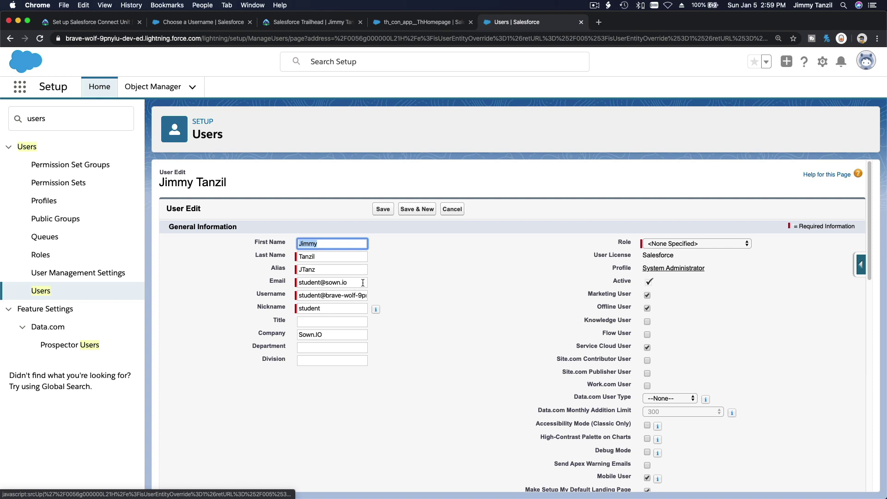
click(302, 295)
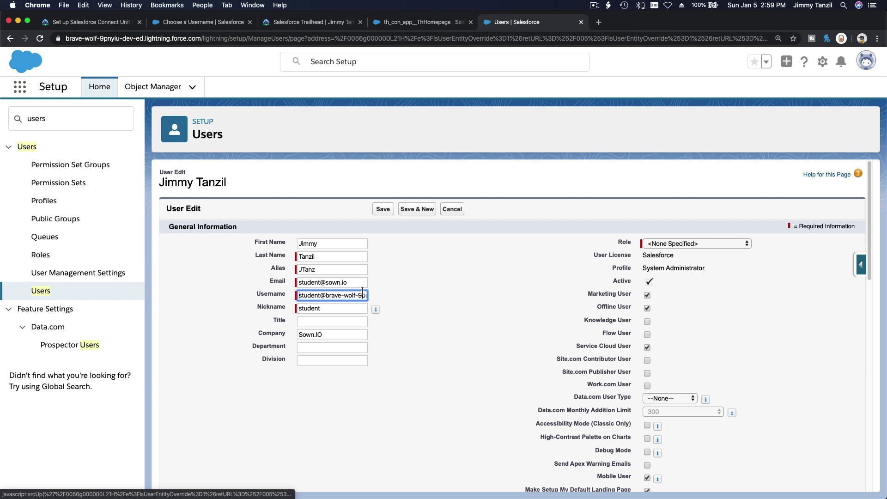
triple_click(353, 294)
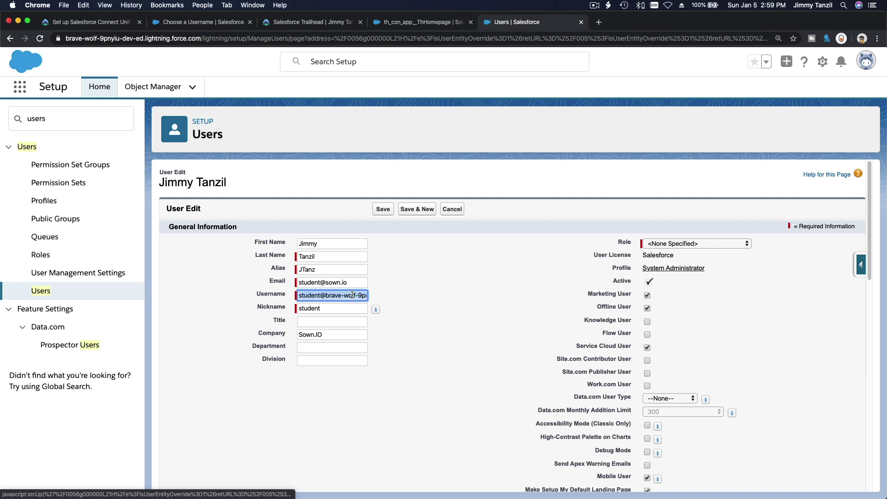
click(425, 249)
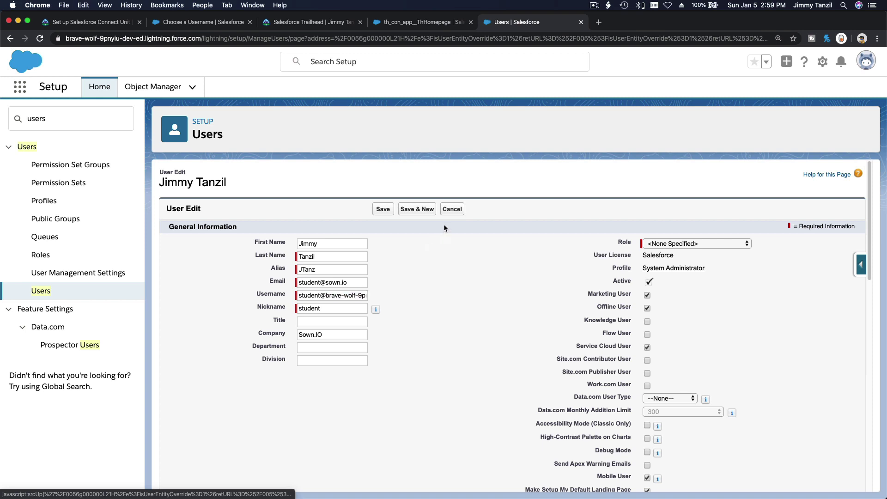
click(450, 210)
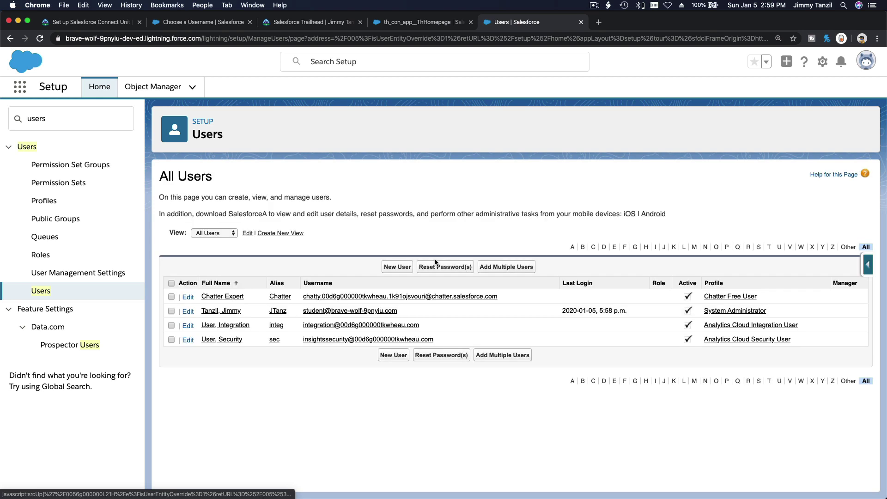
- Reset the checked administrator's password with Reset Password(s) and OK, then select the email address
click(171, 311)
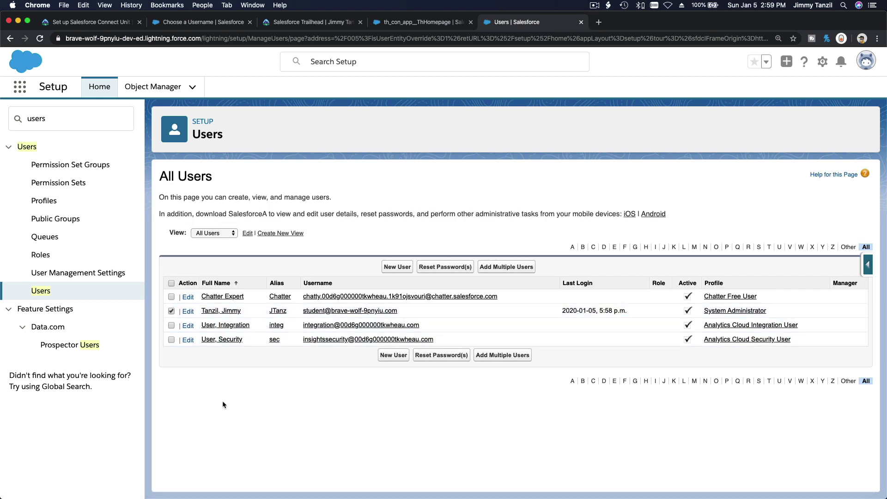
click(450, 268)
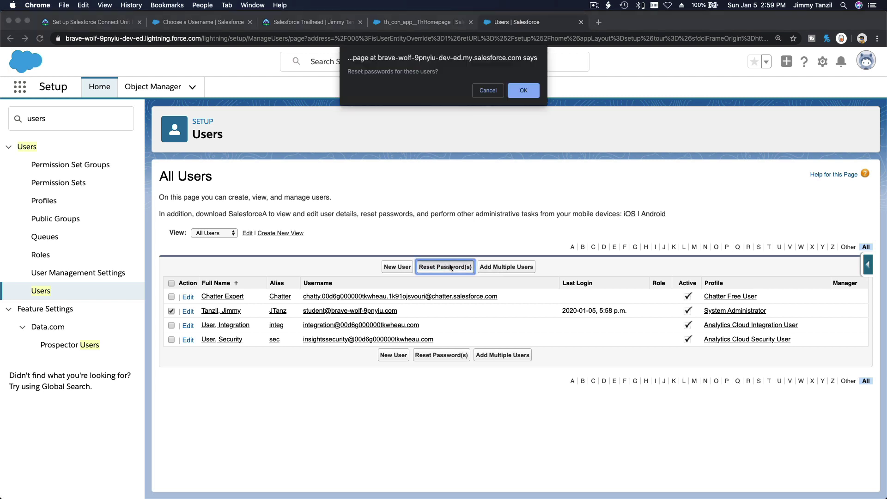
click(523, 90)
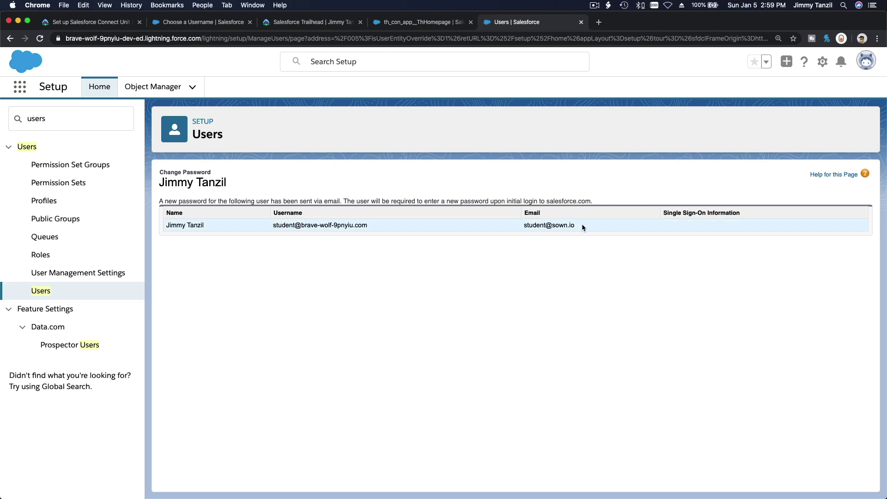
drag(581, 224, 522, 227)
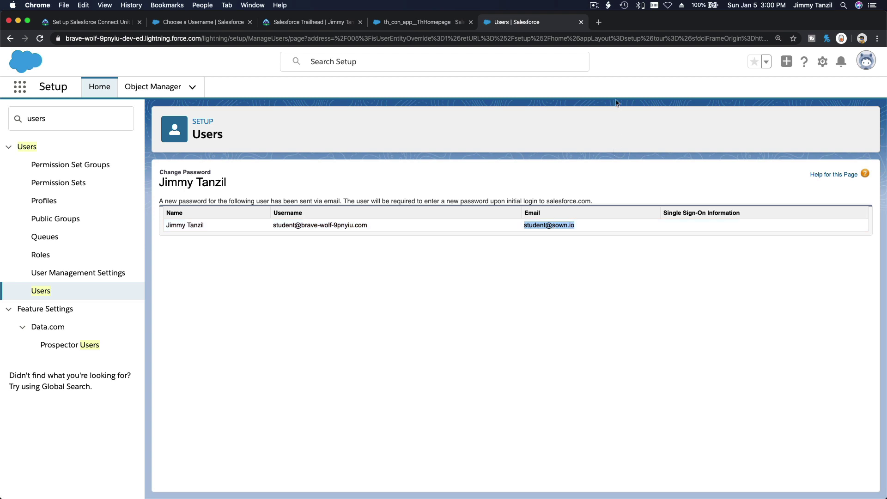
click(599, 23)
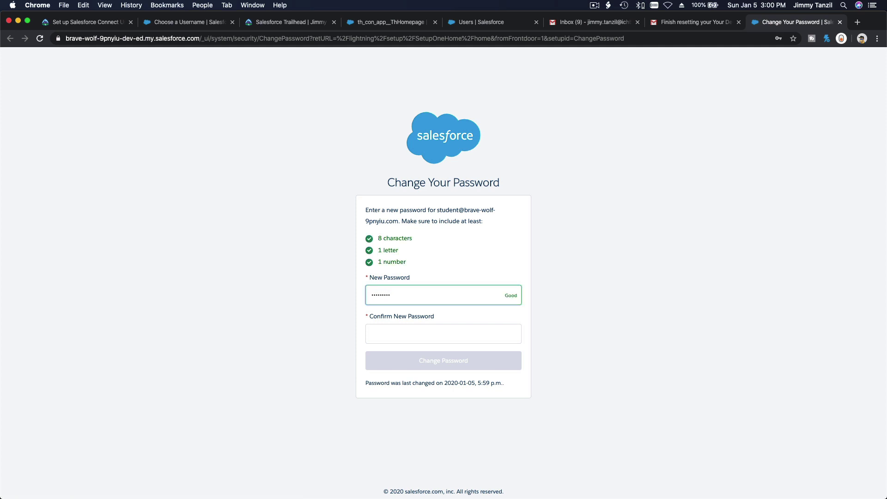
- Enter the new password in the confirm field and submit it with Change Password
click(444, 334)
text(••)
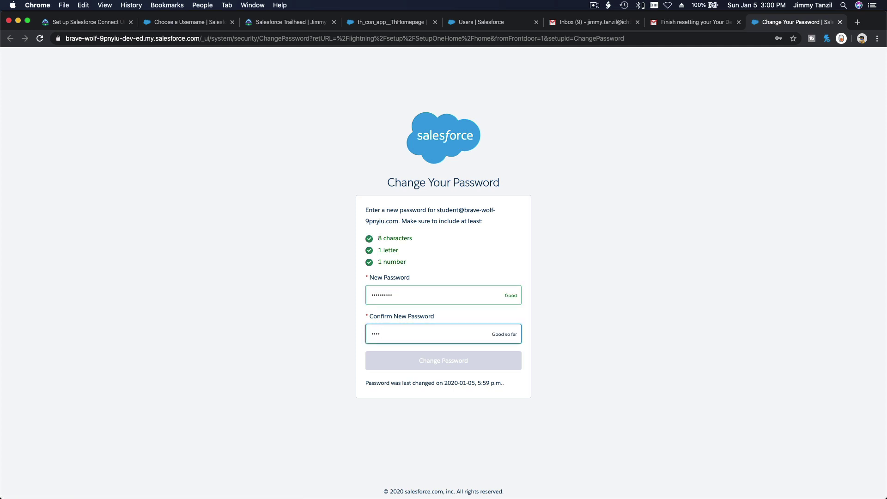
text(••••••••)
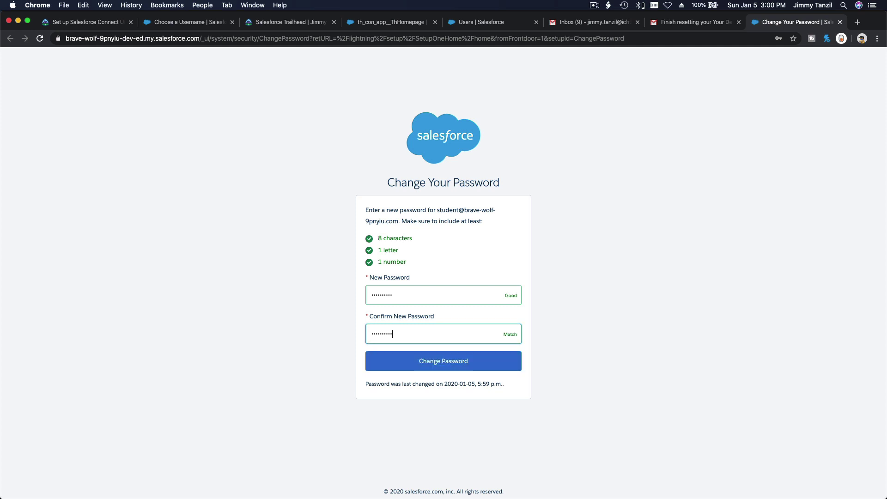
click(587, 336)
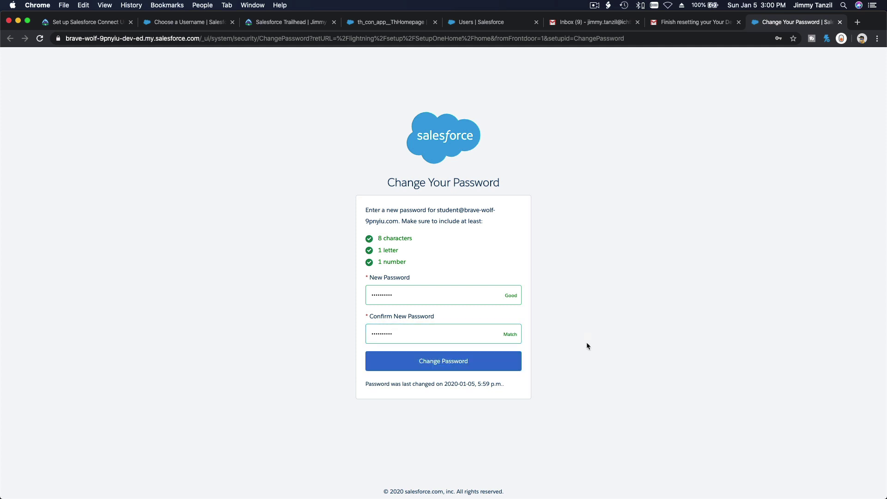
click(447, 363)
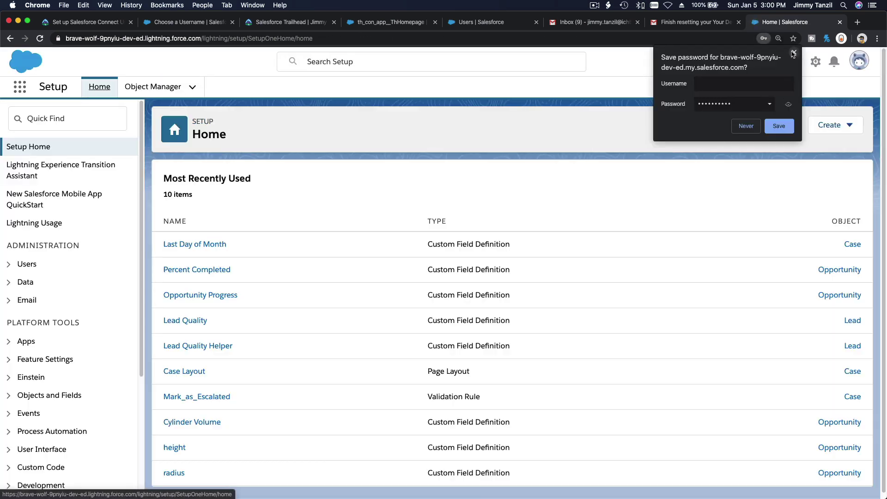
- Dismiss the save-password prompt, close the two email tabs, and return to the Salesforce login tab
click(793, 54)
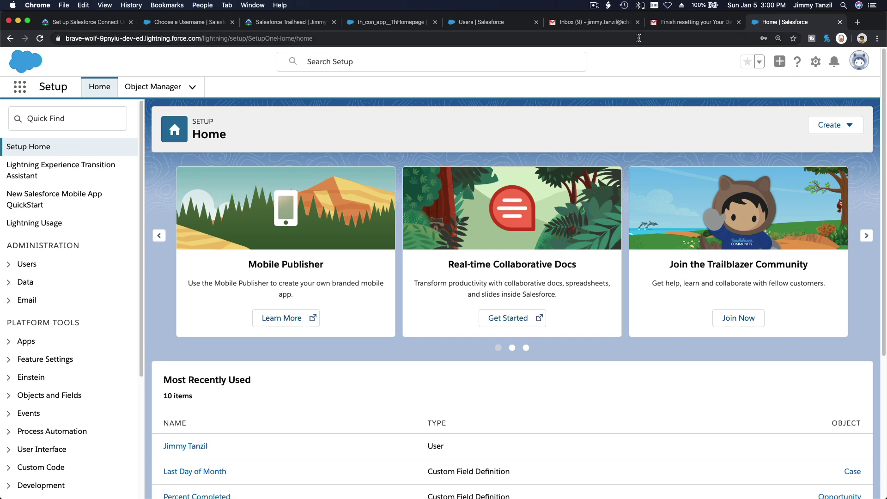
click(638, 22)
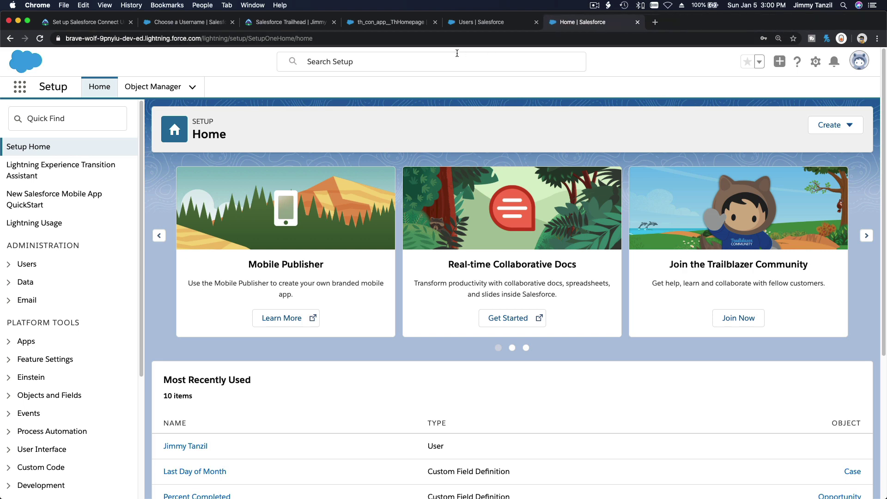
click(472, 22)
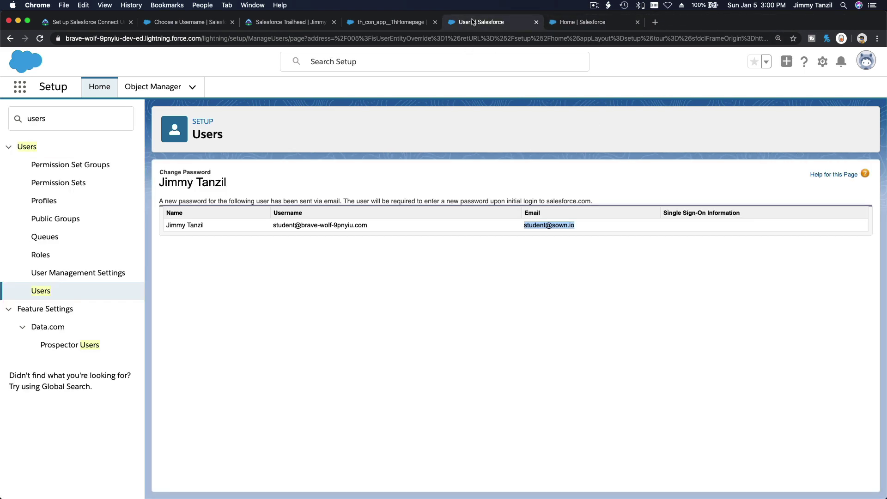
click(379, 24)
click(281, 27)
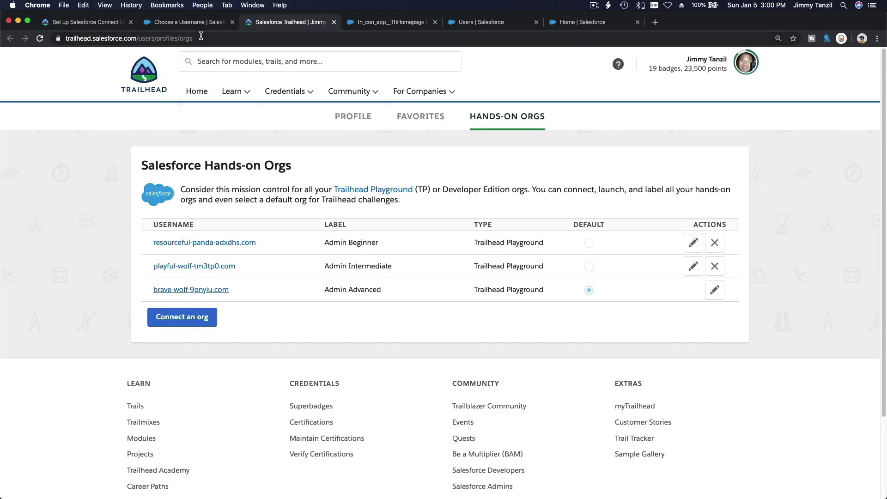
click(197, 23)
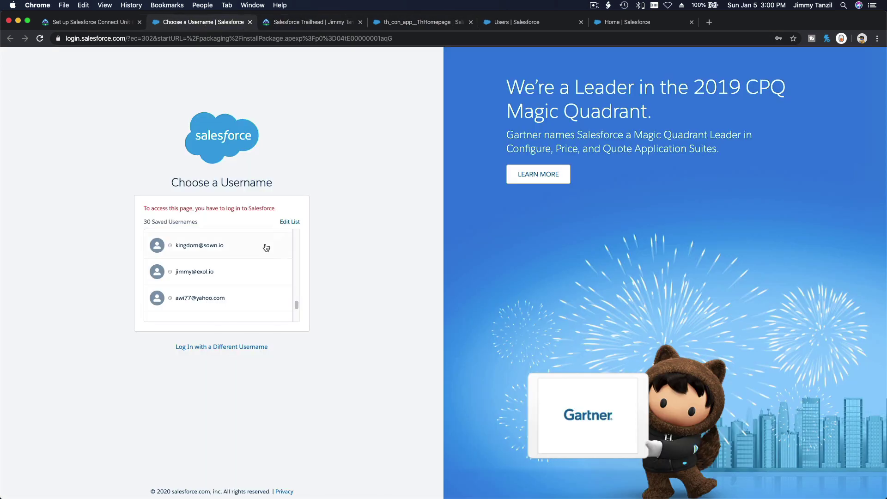
- Choose Log In with a Different Username, paste the playground org's username, and move to Password
click(242, 346)
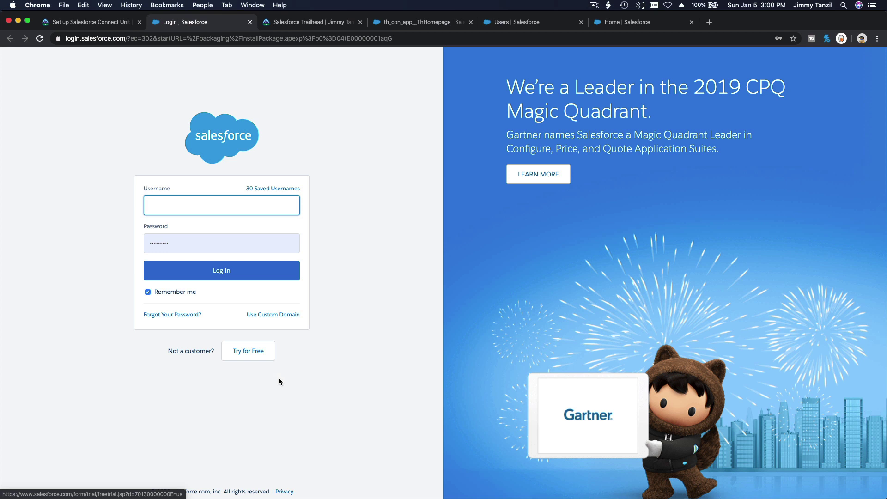
key(super+v)
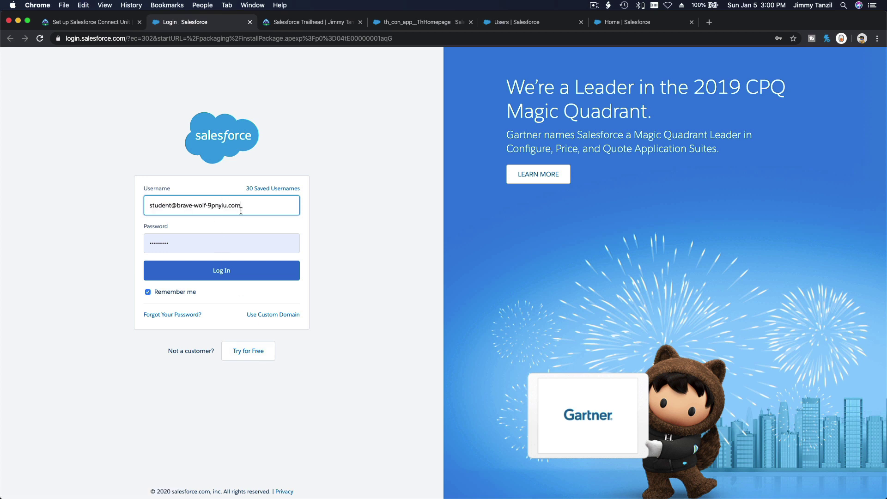
key(Tab)
- Log in to the playground org with the new password and return to the Install Package page
text(p)
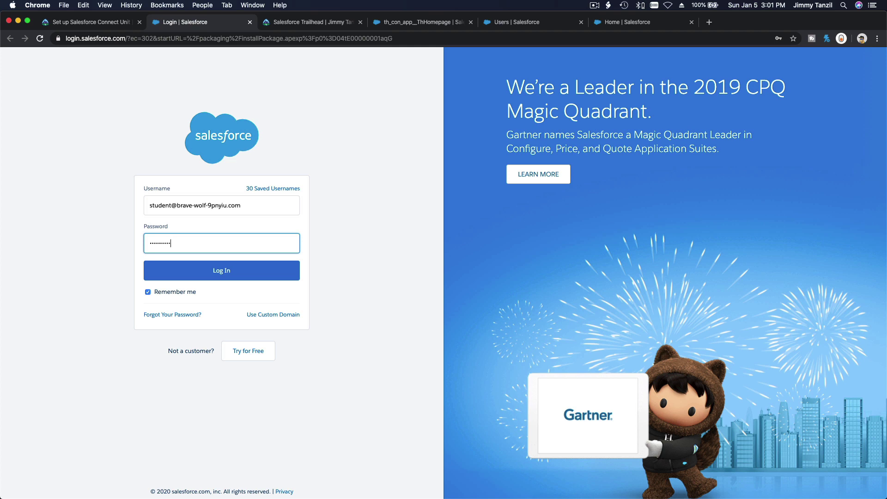
click(229, 278)
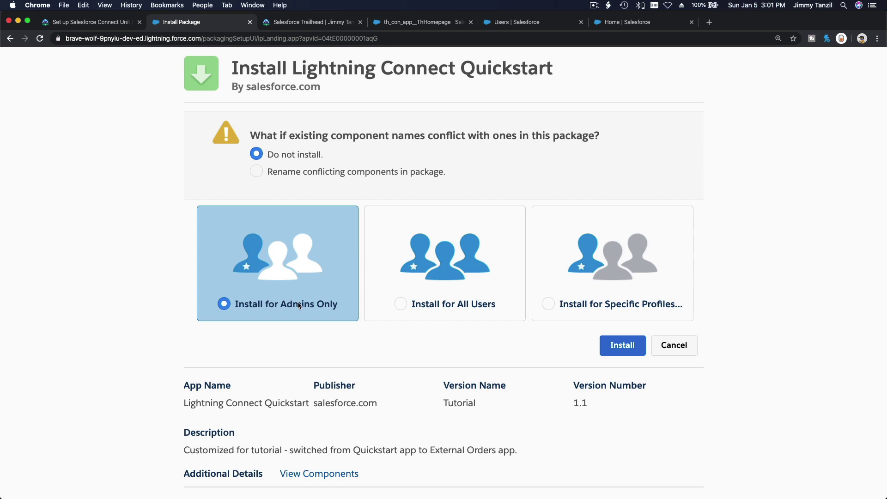
click(69, 22)
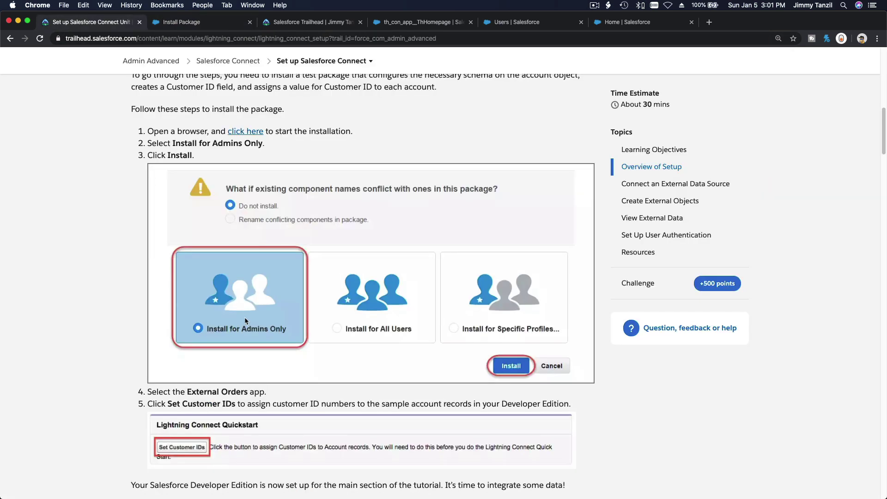
click(625, 23)
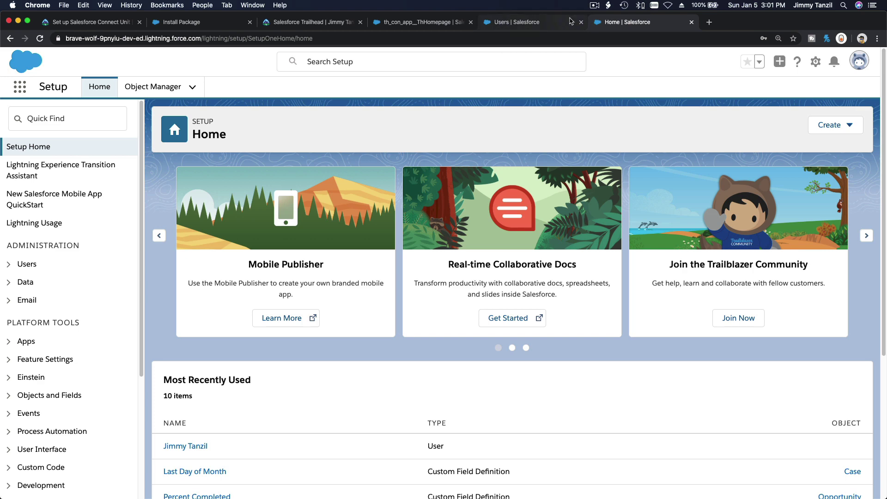
click(522, 24)
click(430, 27)
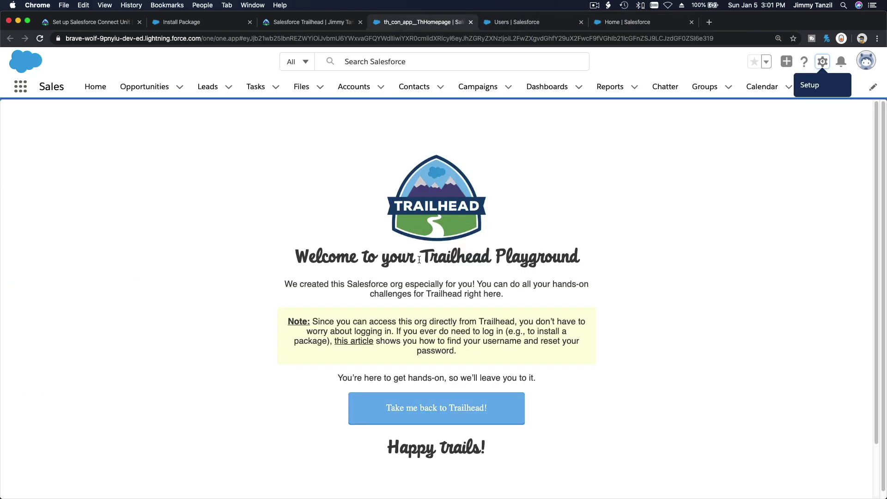
click(295, 24)
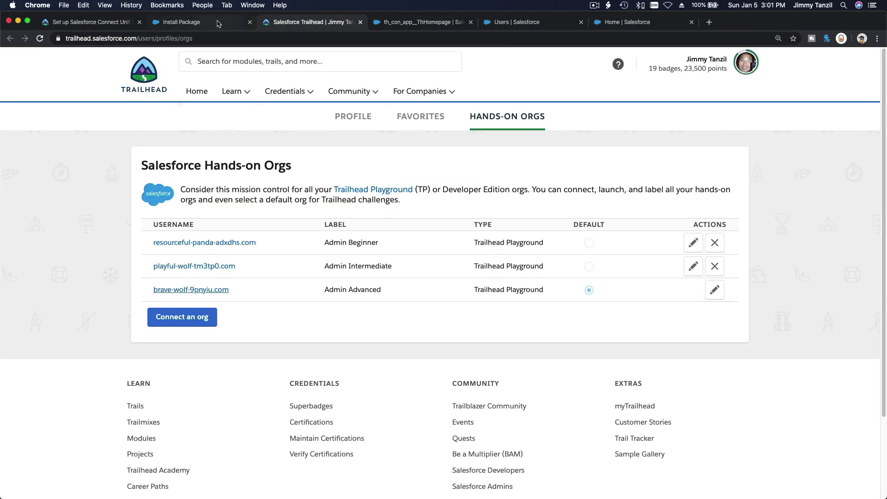
click(219, 24)
- Install Lightning Connect Quickstart with Install for Admins Only selected
click(613, 342)
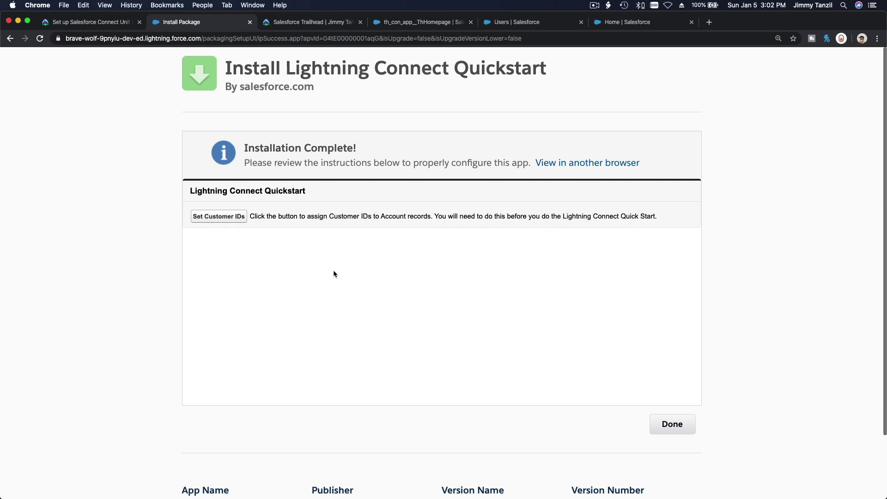
- Run Set Customer IDs for Account records, then click Done to list Lightning Connect Quickstart 1.1
click(87, 22)
scroll(187, 263, down, 5)
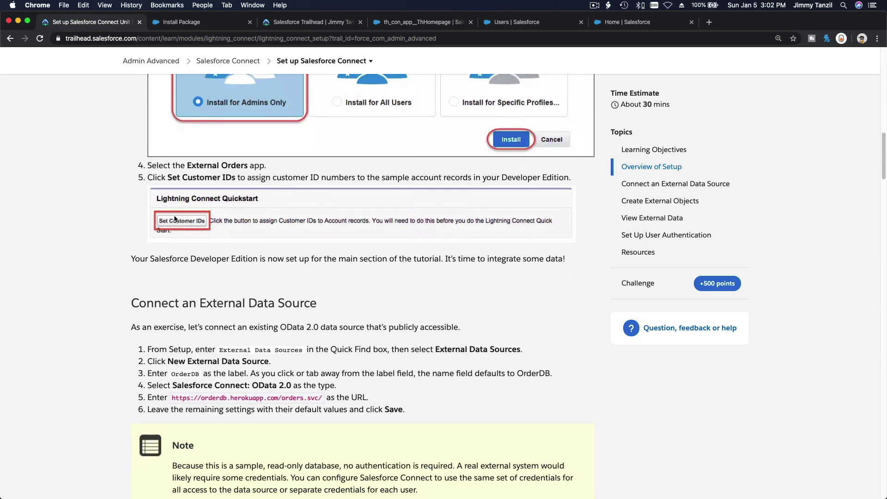
click(606, 25)
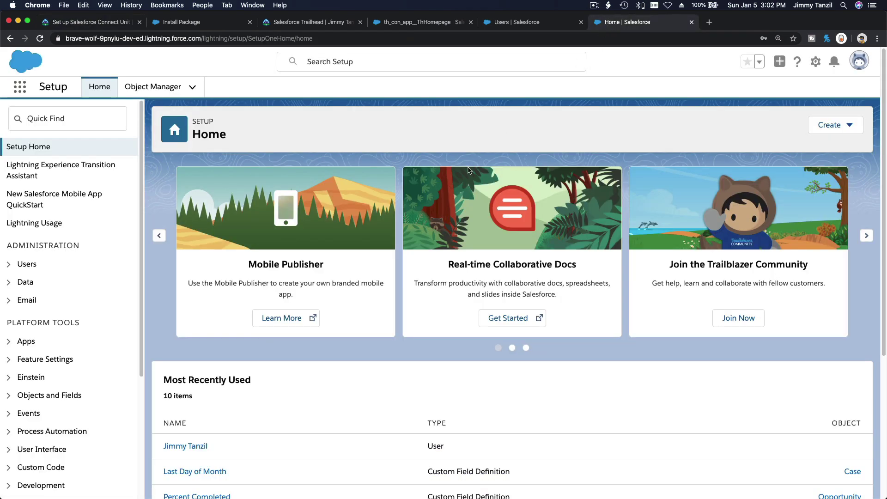
click(219, 29)
click(219, 216)
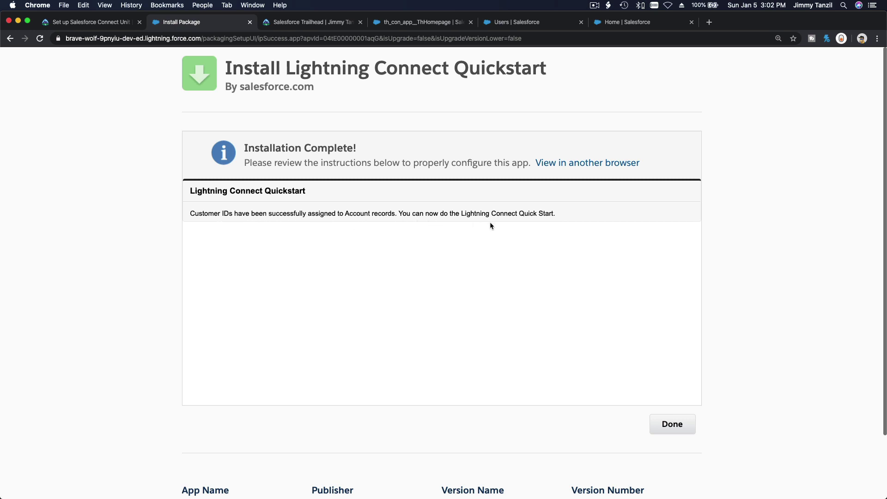
click(673, 424)
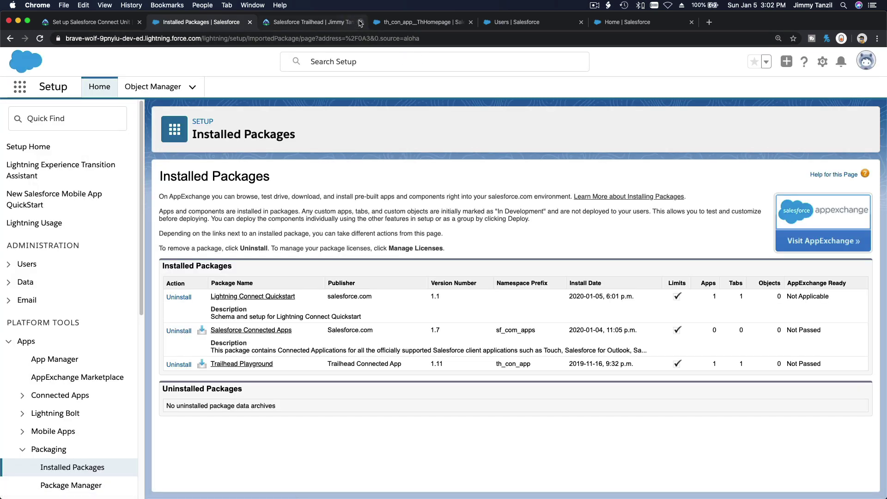
- Close four leftover tabs, review the Salesforce Connect tutorial, and switch back to Installed Packages
click(361, 22)
click(361, 22)
click(361, 22)
click(361, 22)
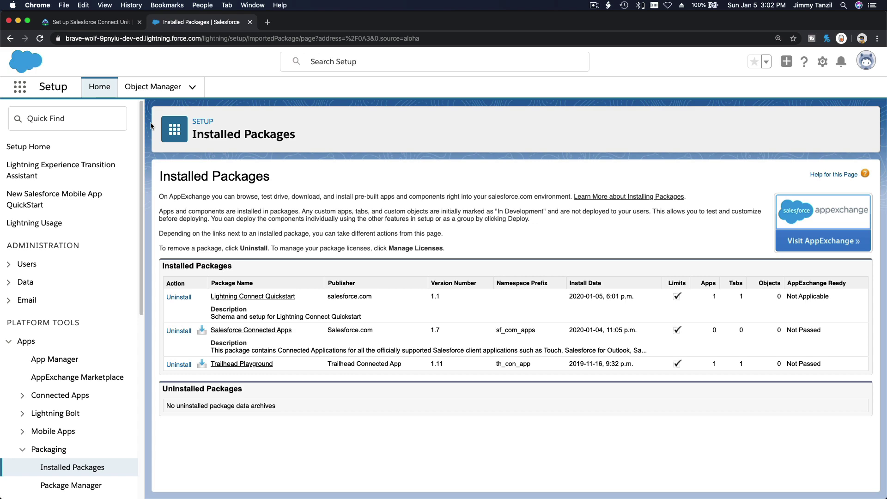
click(104, 25)
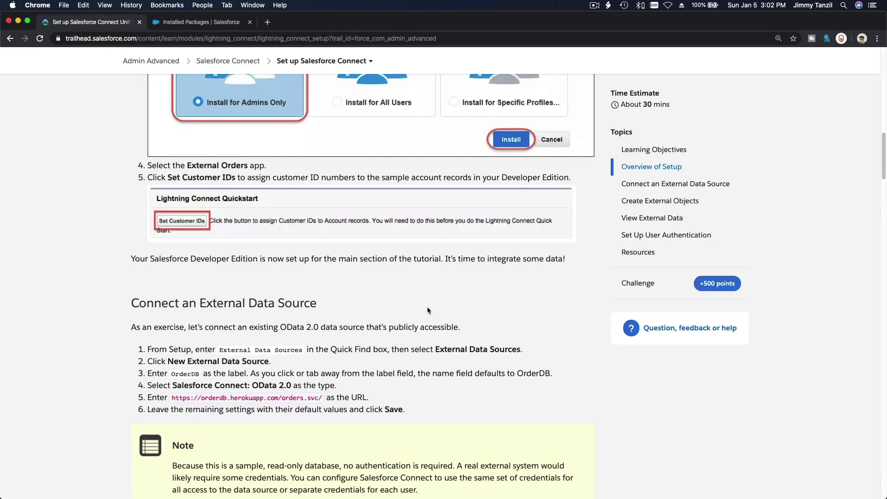
scroll(427, 307, down, 4)
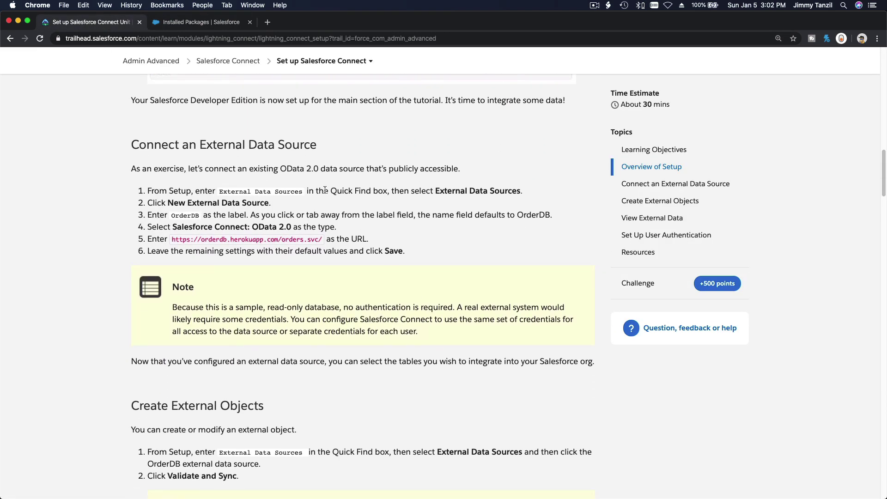
scroll(325, 190, down, 1)
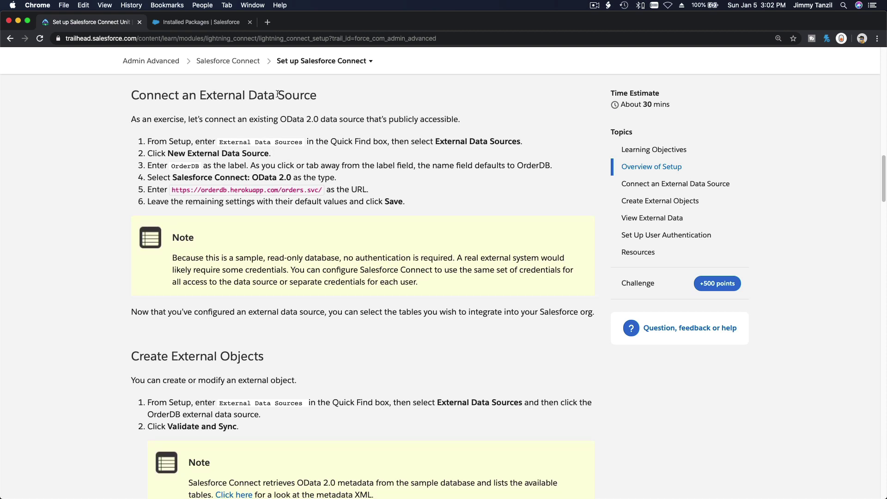
click(229, 24)
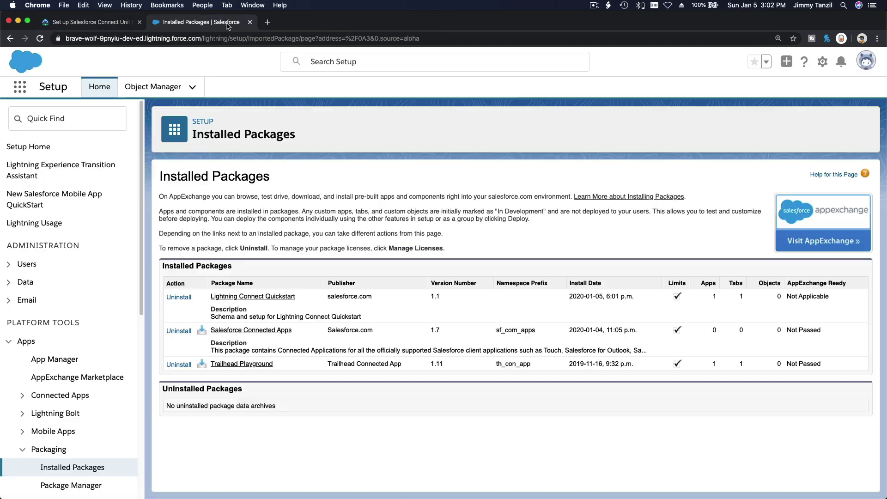
- Search Setup for 'External' and start a new record under External Data Sources
click(96, 123)
text(Ex)
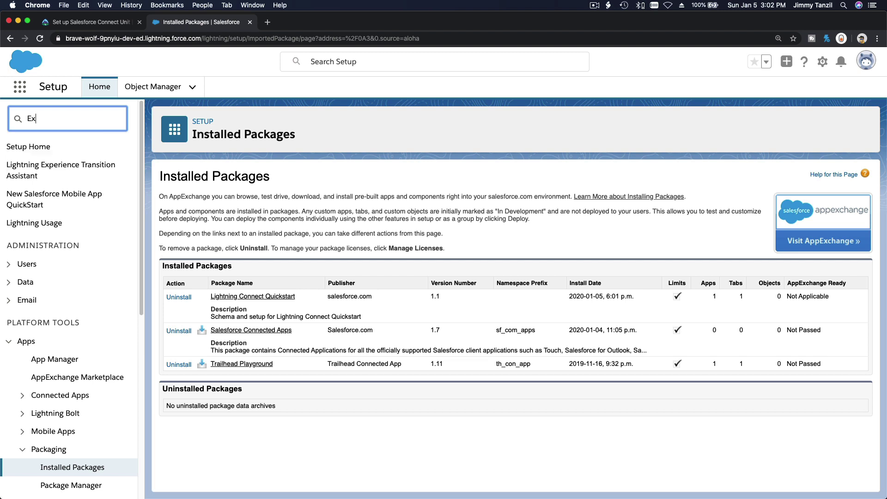
text(ternal)
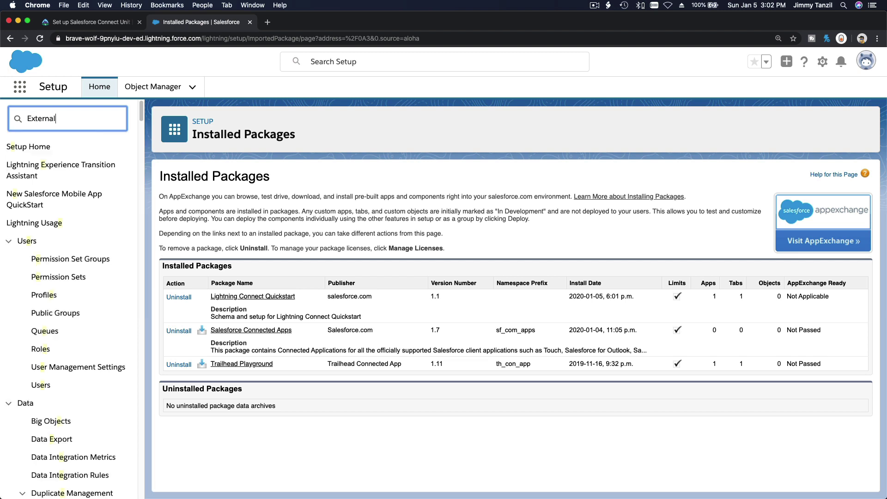
click(94, 212)
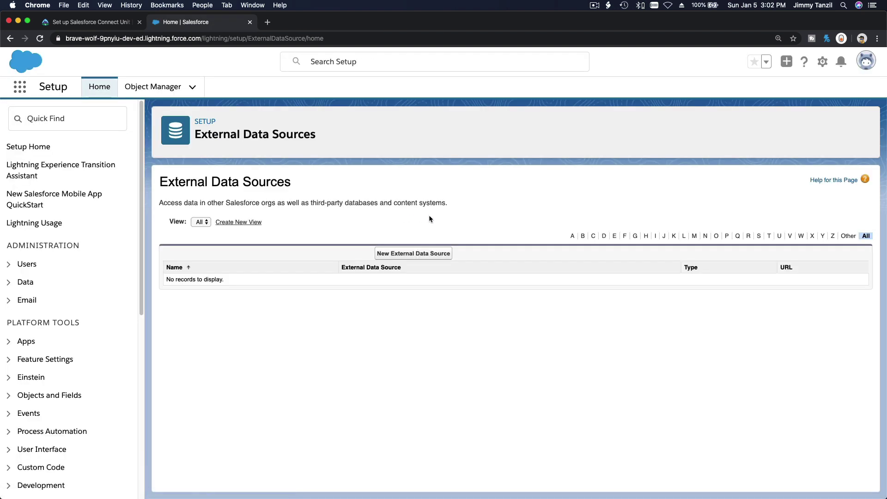
click(419, 255)
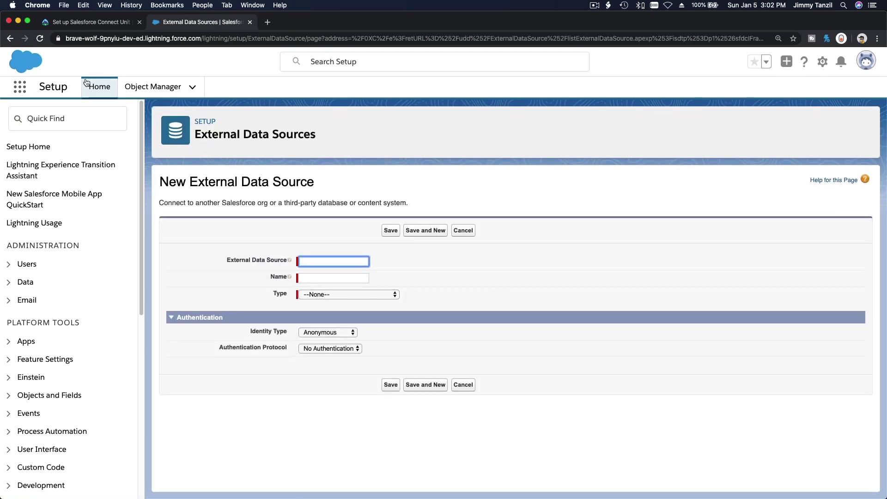
- Label and name the data source OrderDB with type Salesforce Connect: OData 2.0
click(84, 26)
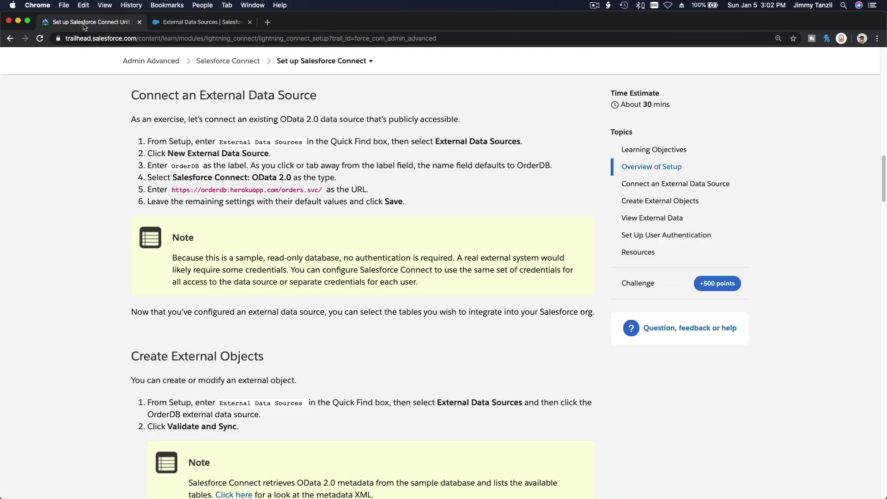
double_click(178, 167)
key(super+c)
click(212, 22)
key(super+v)
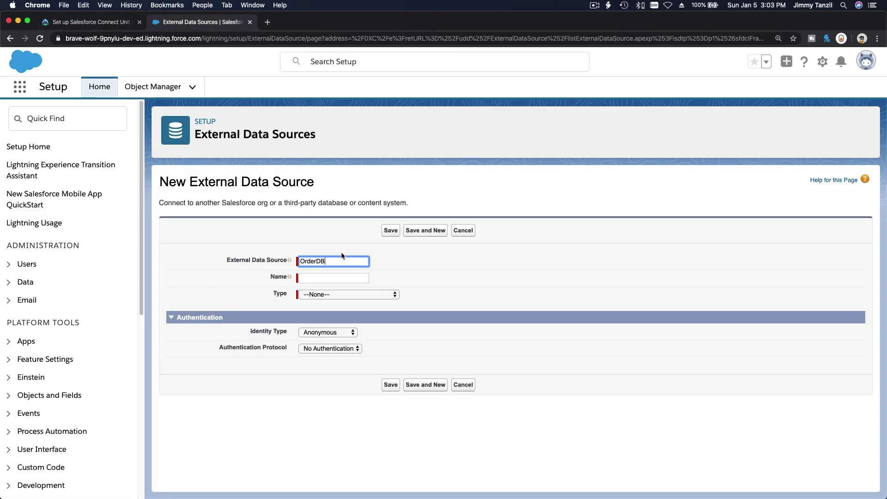
key(Tab)
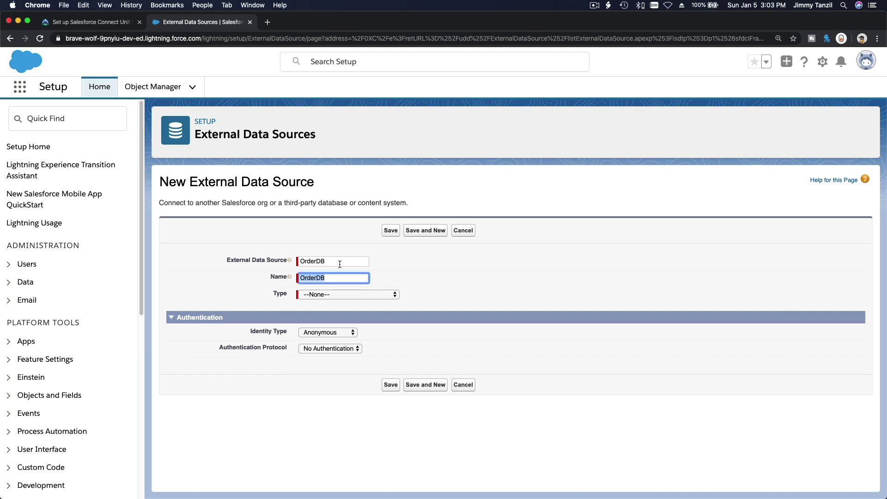
click(334, 295)
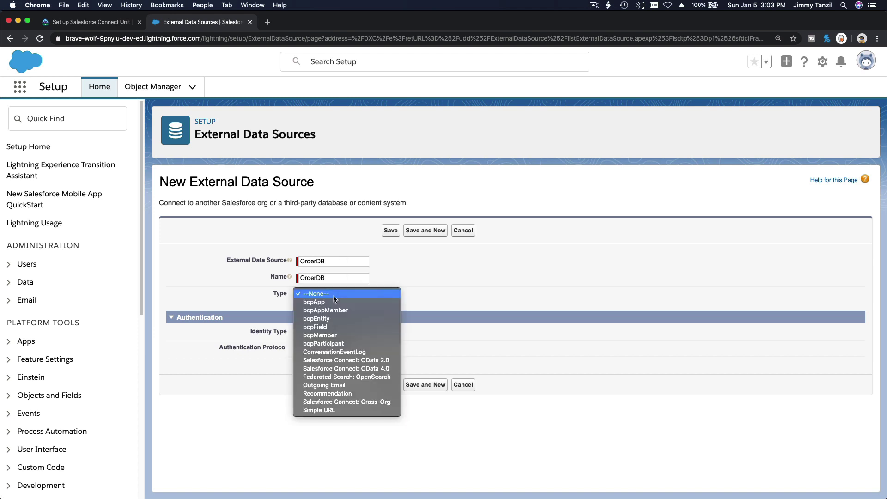
click(379, 362)
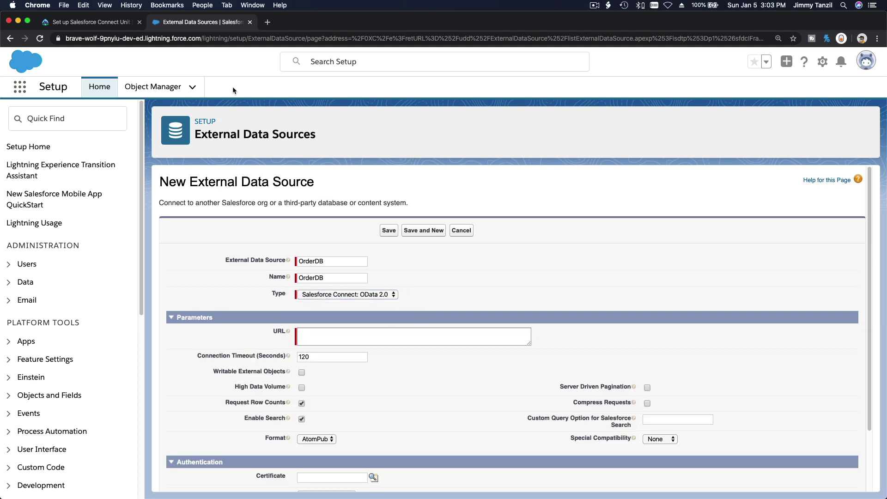
click(102, 22)
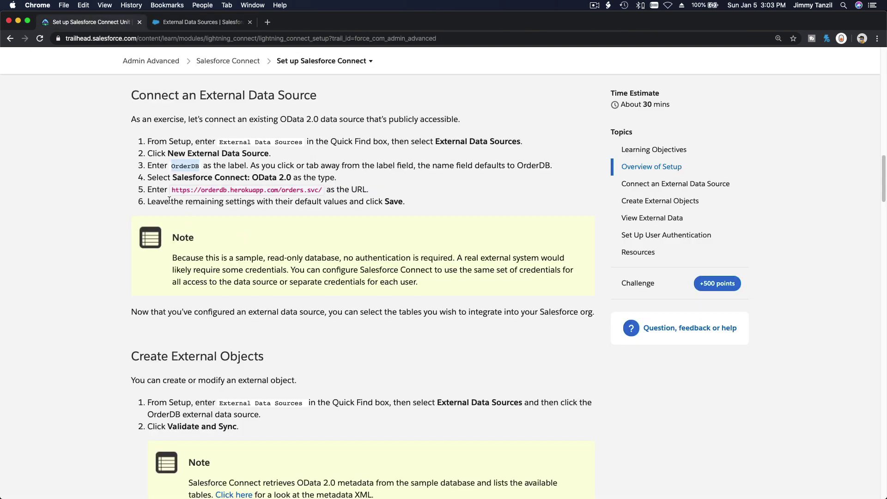
drag(172, 190, 321, 189)
key(cmd+c)
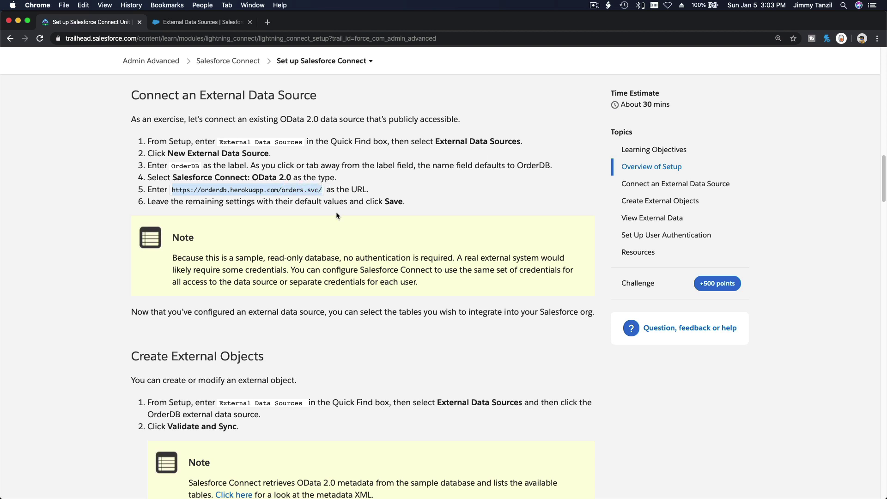
click(199, 22)
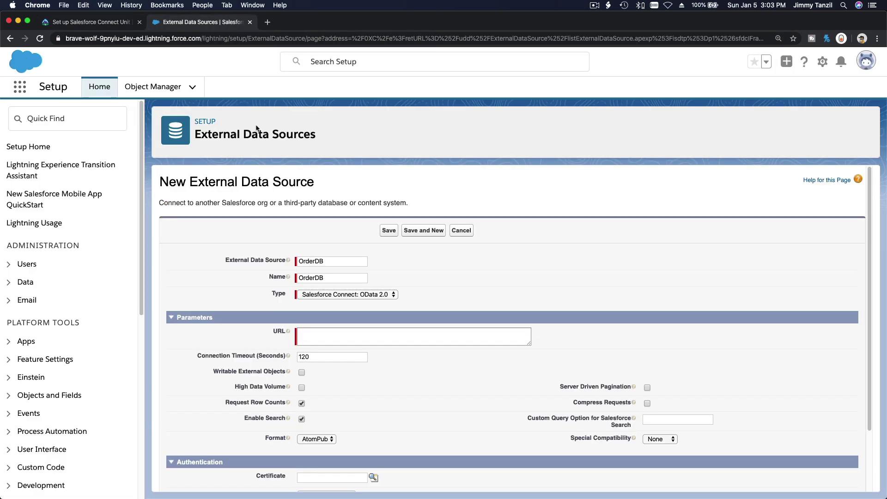
click(367, 333)
key(cmd+v)
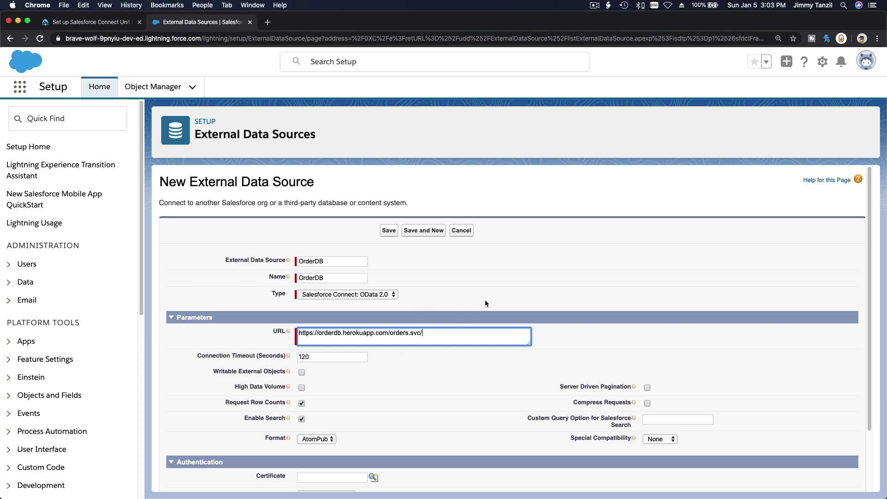
scroll(485, 303, down, 3)
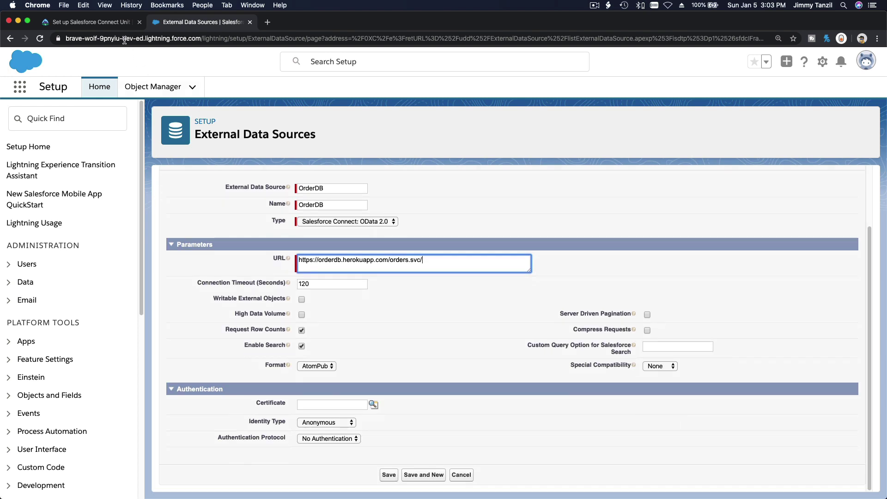
click(114, 27)
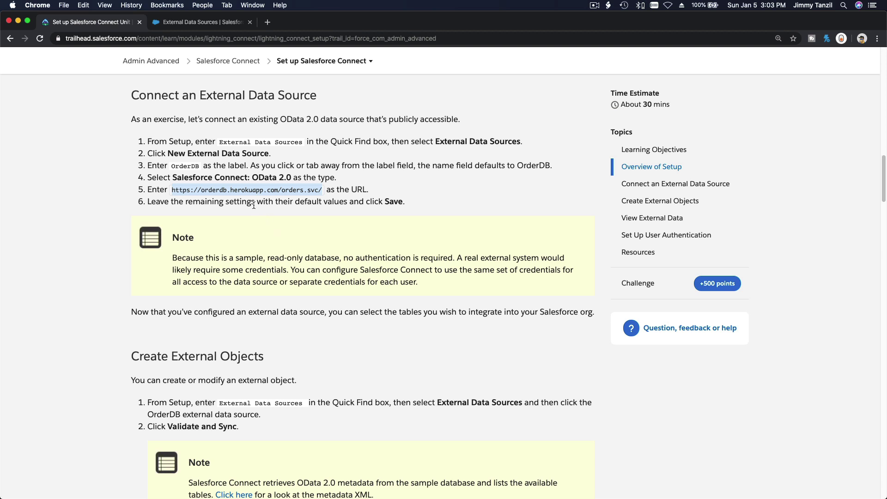
click(212, 205)
triple_click(211, 204)
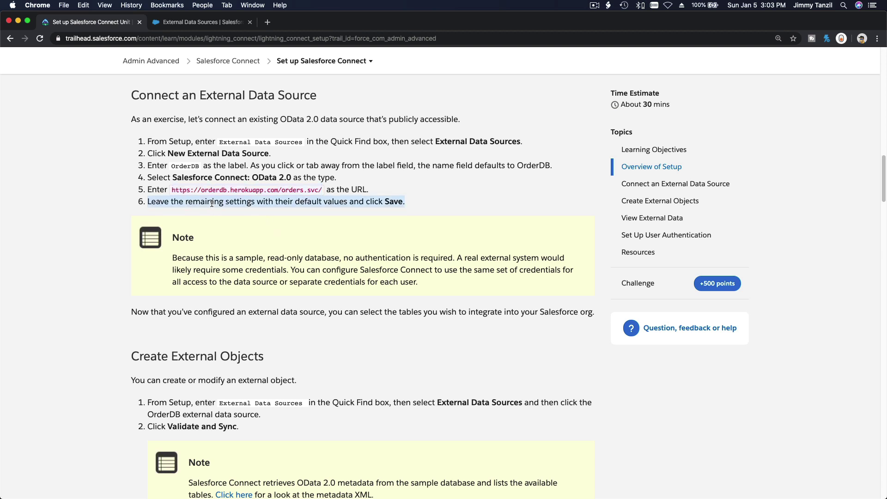
click(207, 24)
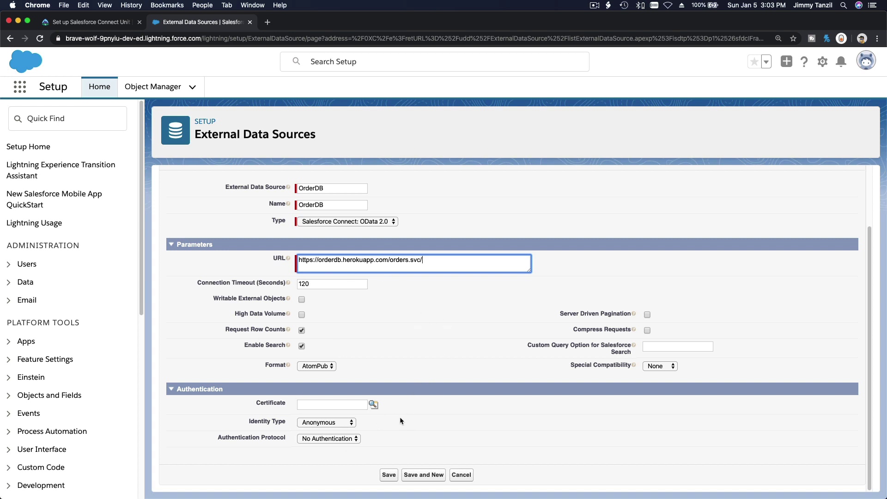
- Save the OrderDB data source and review its details page
click(388, 475)
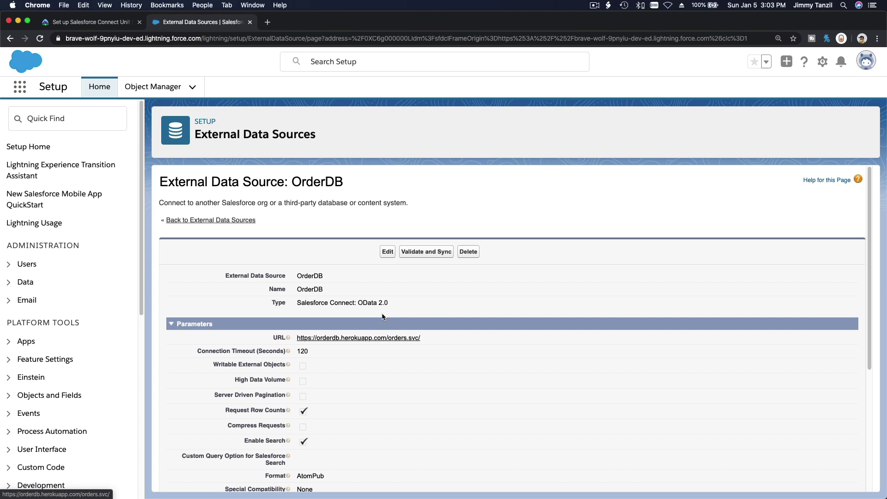
scroll(431, 406, down, 3)
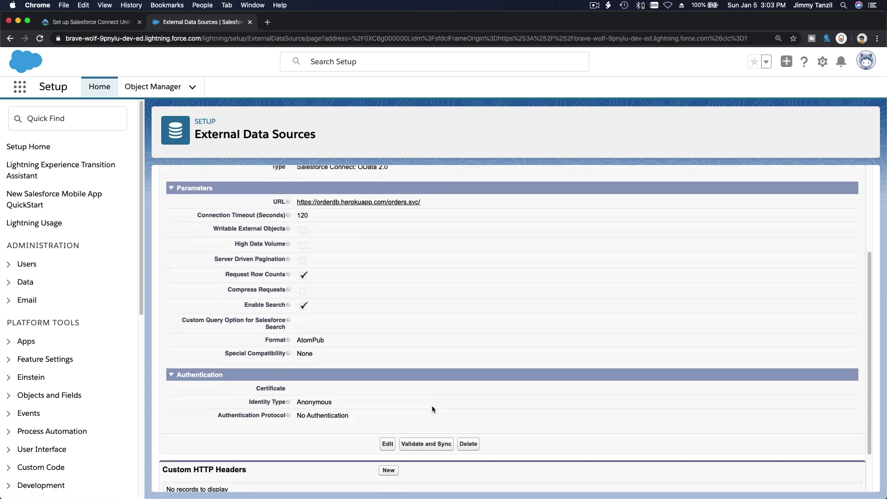
scroll(431, 408, down, 2)
scroll(432, 409, up, 3)
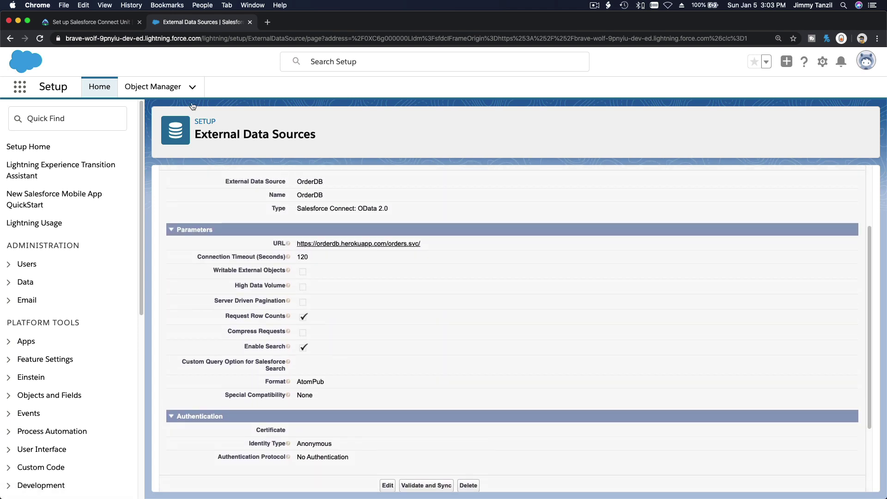
- Read the Trailhead notes on authentication and the Validate and Sync step
click(78, 21)
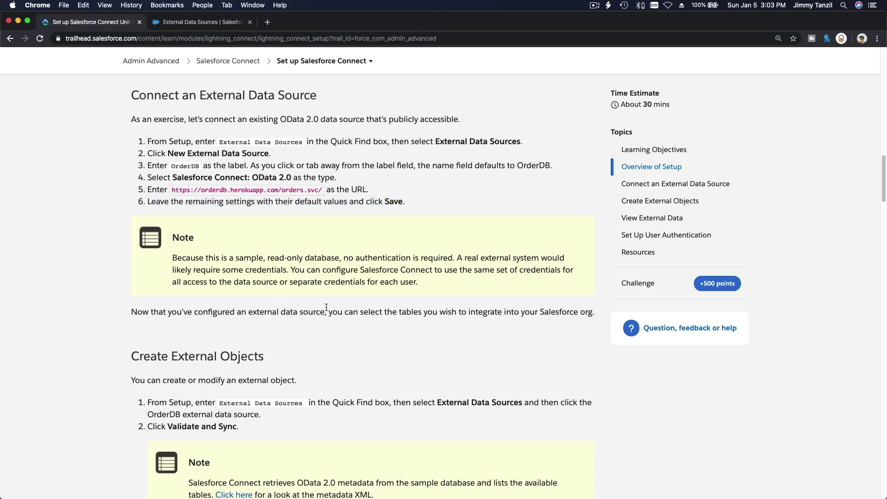
scroll(326, 307, down, 5)
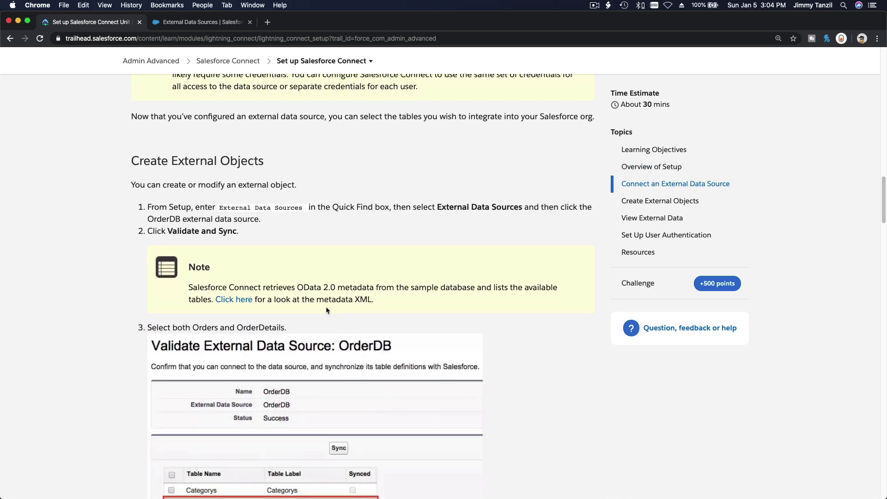
scroll(325, 309, up, 4)
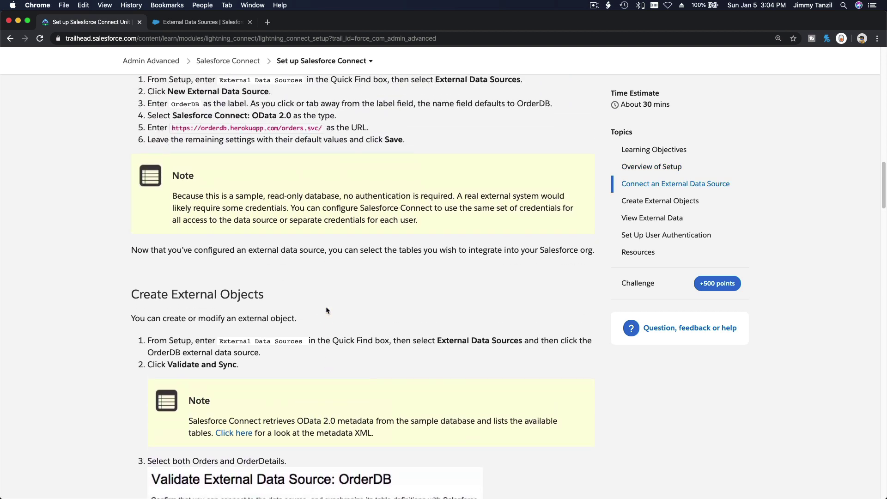
triple_click(302, 220)
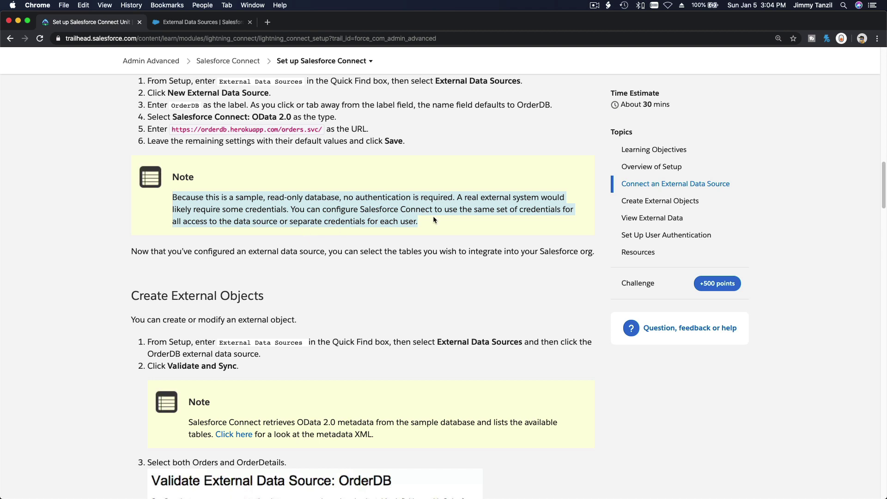
scroll(434, 219, down, 4)
scroll(433, 215, down, 2)
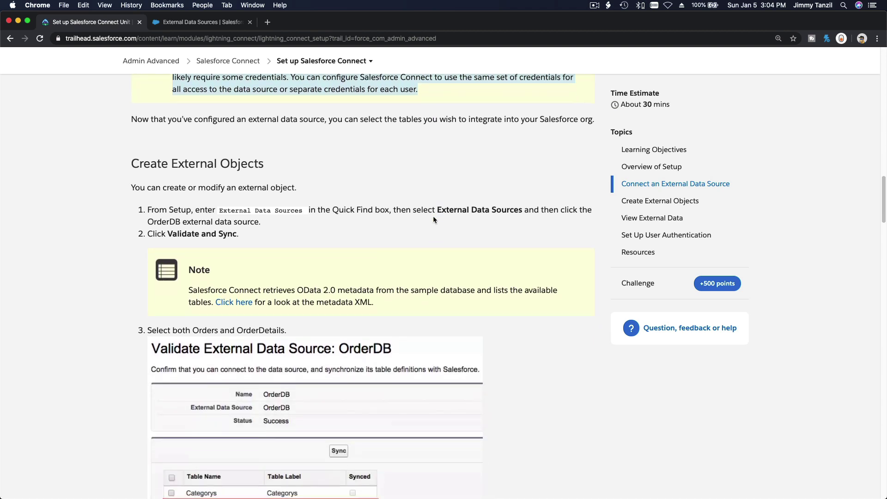
scroll(433, 215, up, 3)
scroll(433, 215, down, 4)
scroll(433, 217, down, 1)
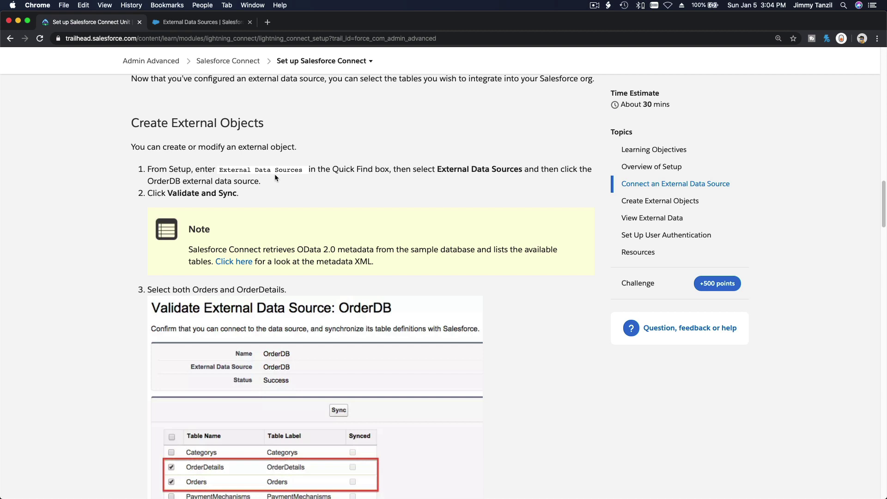
triple_click(195, 197)
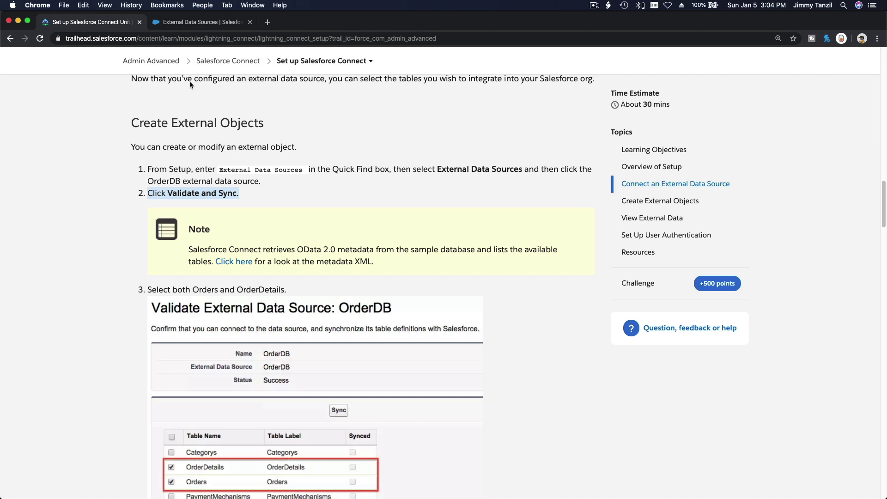
- Validate OrderDB and tick Categorys, OrderDetails, Orders, PaymentMechanisms and Payments tables
click(187, 23)
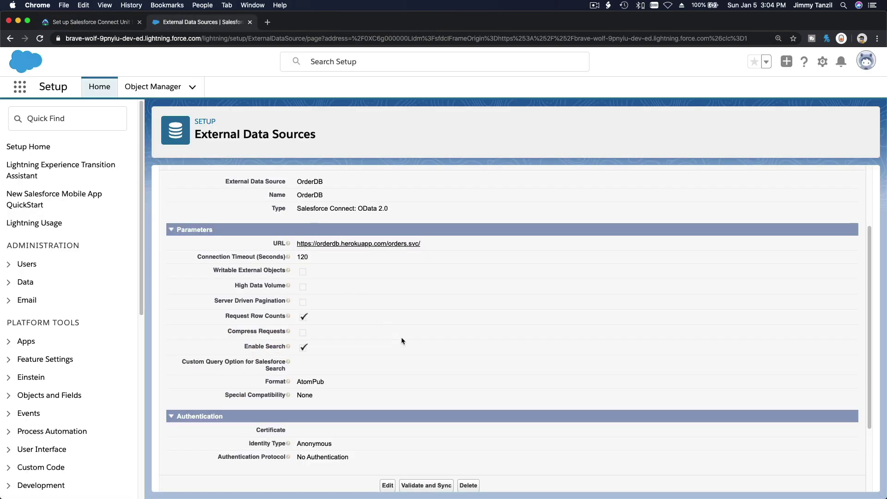
scroll(401, 341, down, 3)
click(421, 403)
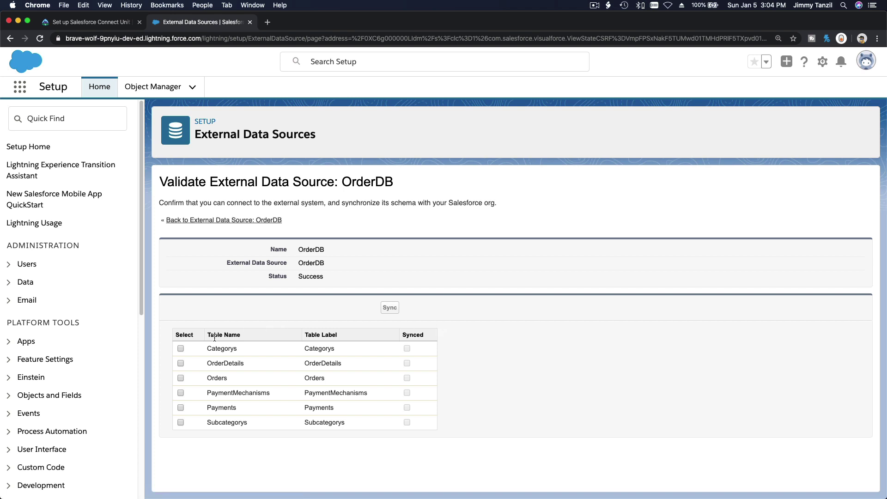
click(181, 348)
click(181, 363)
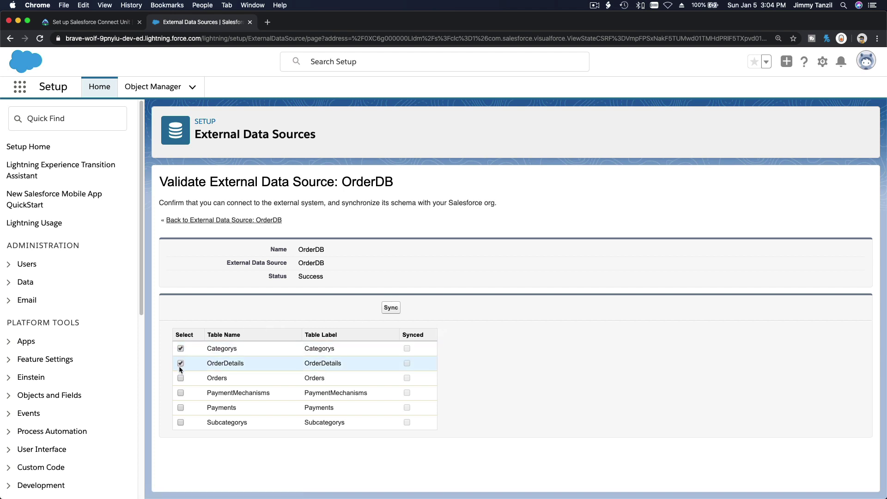
click(180, 378)
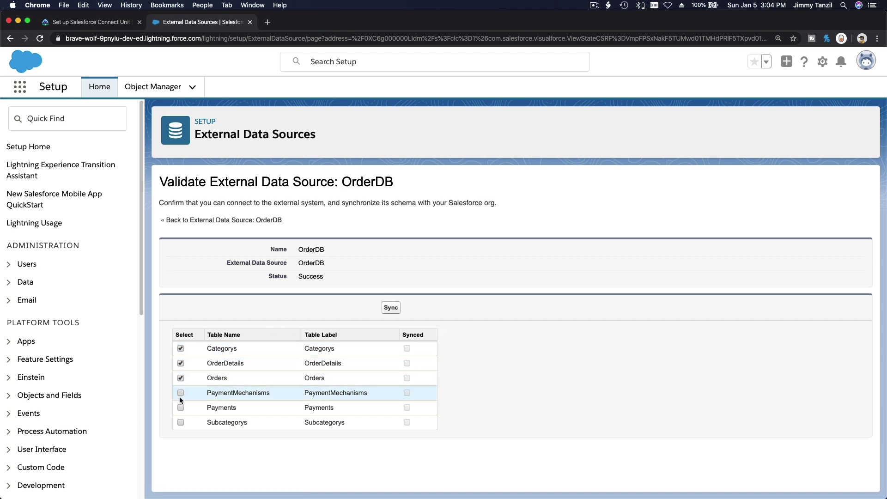
click(180, 407)
click(181, 393)
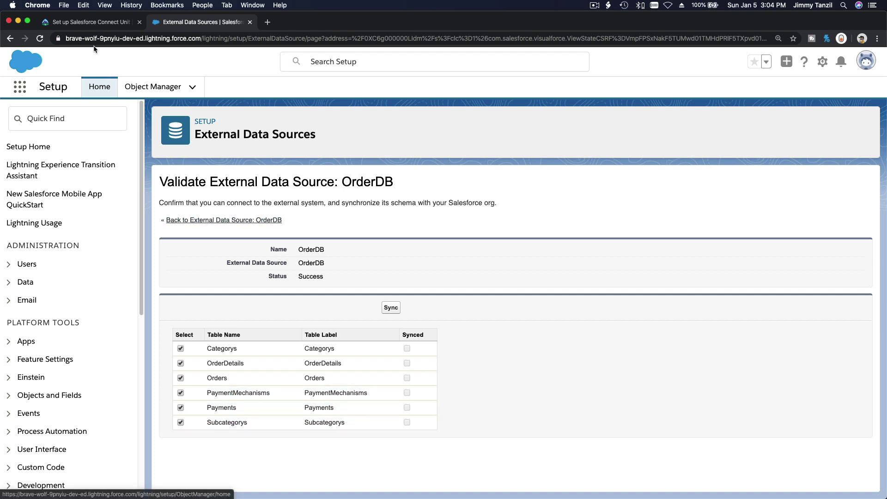
- Narrow the selection to only OrderDetails and Orders, then sync them
click(90, 21)
scroll(257, 222, down, 2)
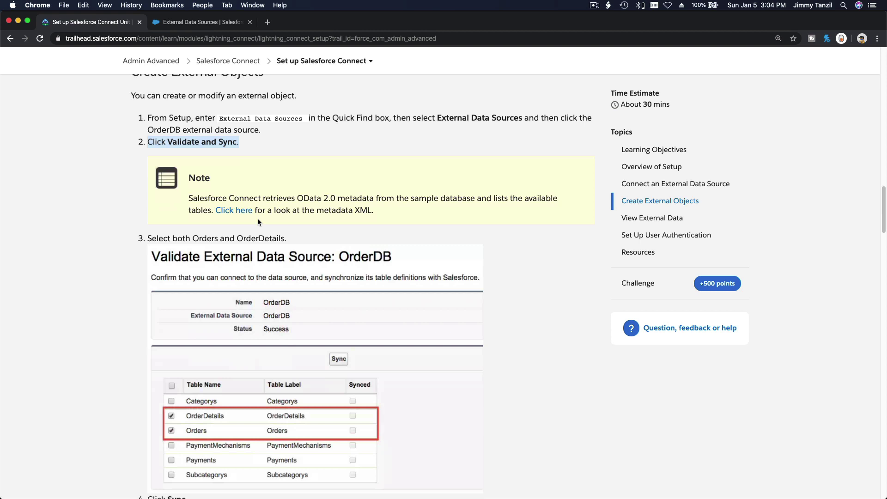
scroll(255, 350, down, 2)
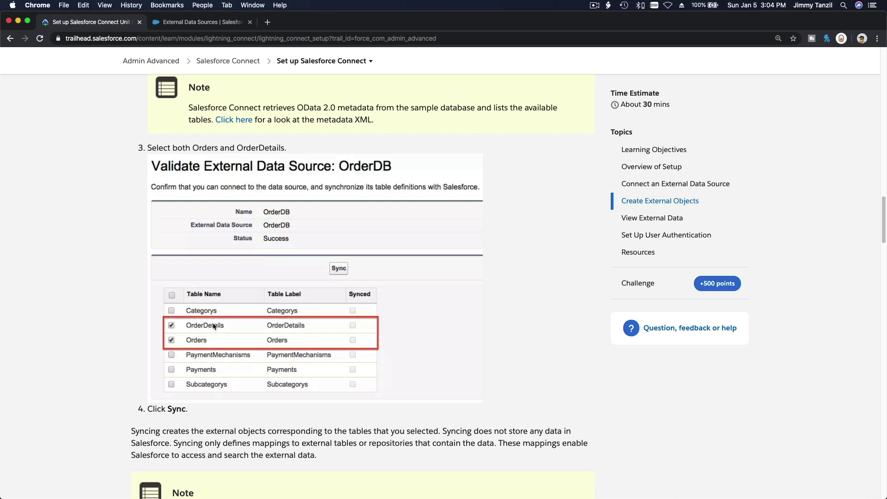
click(205, 26)
click(180, 348)
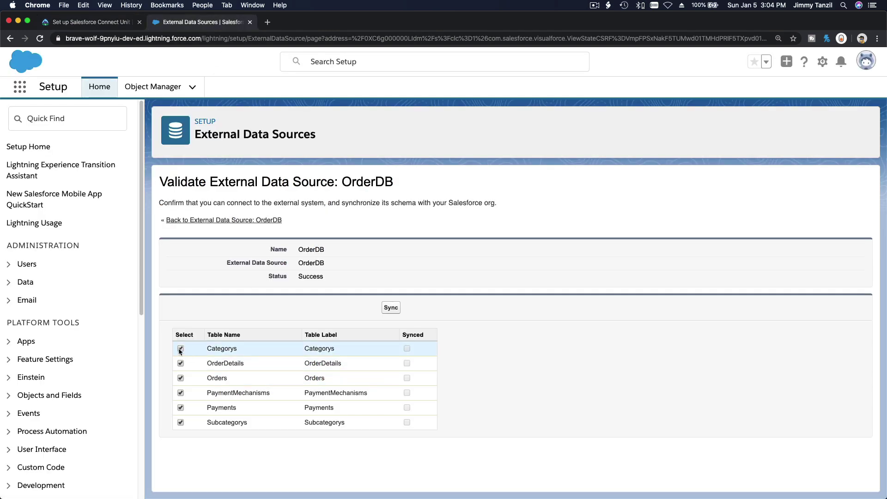
click(181, 363)
click(181, 364)
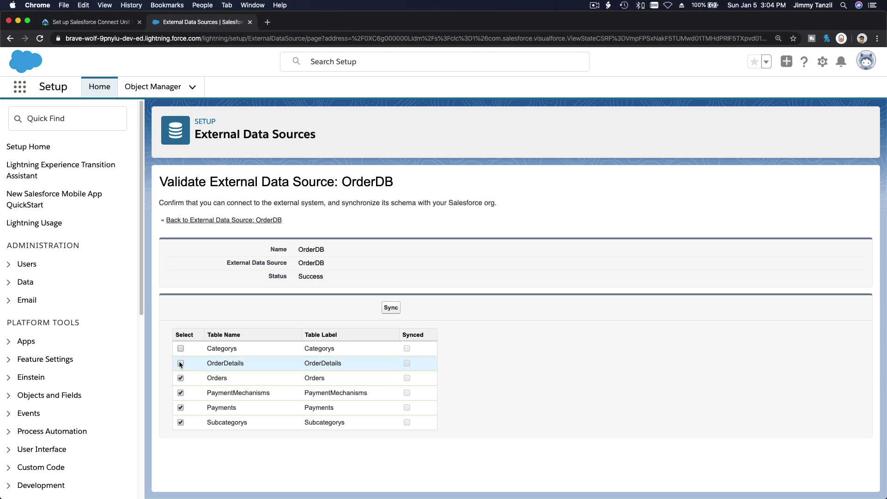
click(181, 393)
click(180, 407)
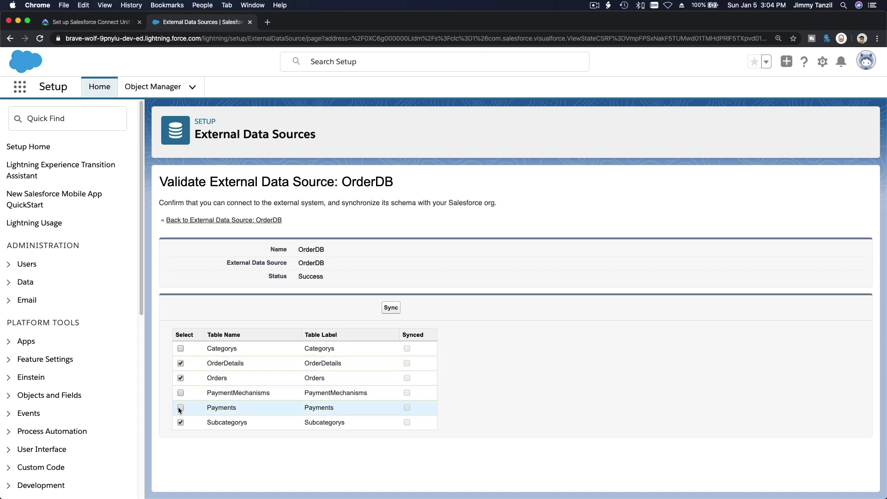
click(181, 422)
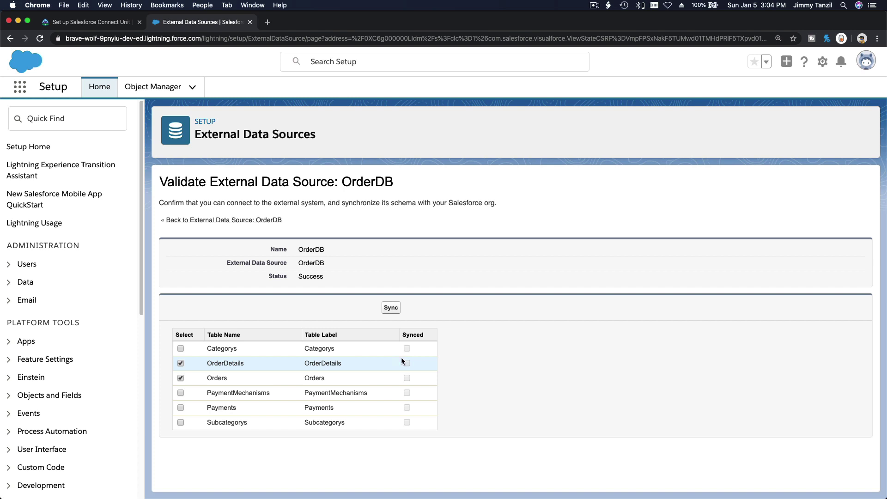
click(391, 308)
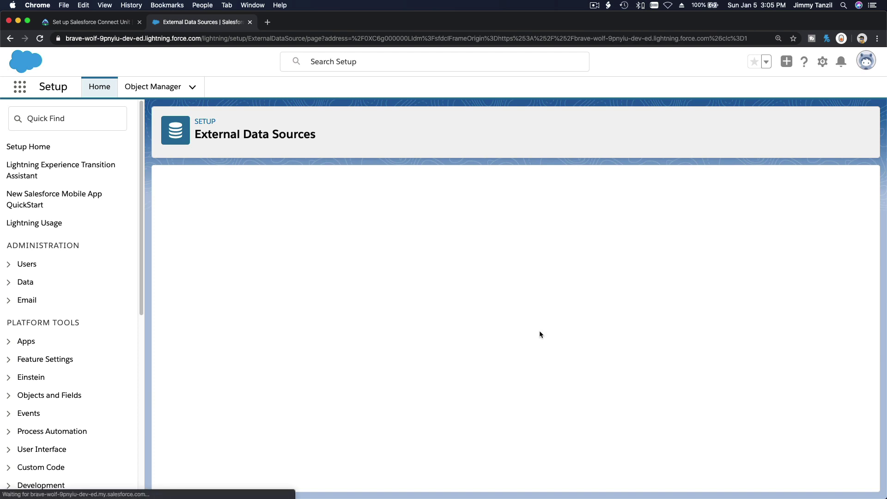
- Scroll the OrderDB details page to its External Objects list showing OrderDetails and Orders
scroll(539, 331, down, 3)
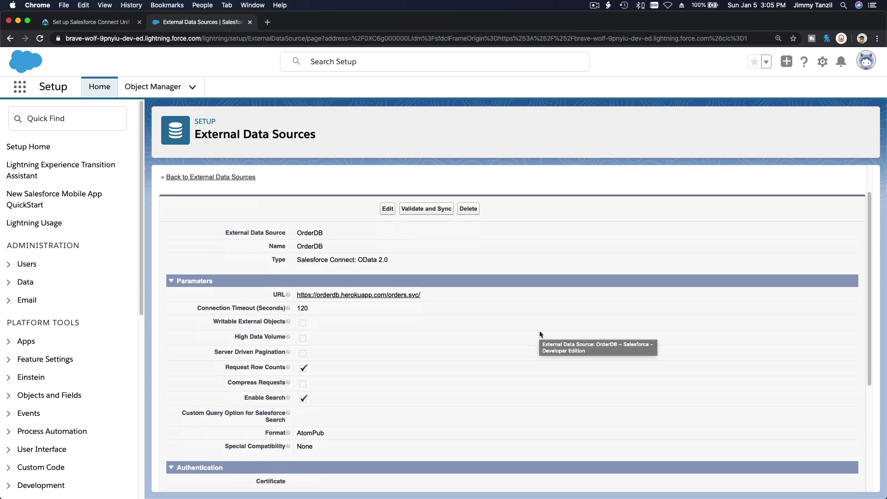
scroll(539, 331, down, 2)
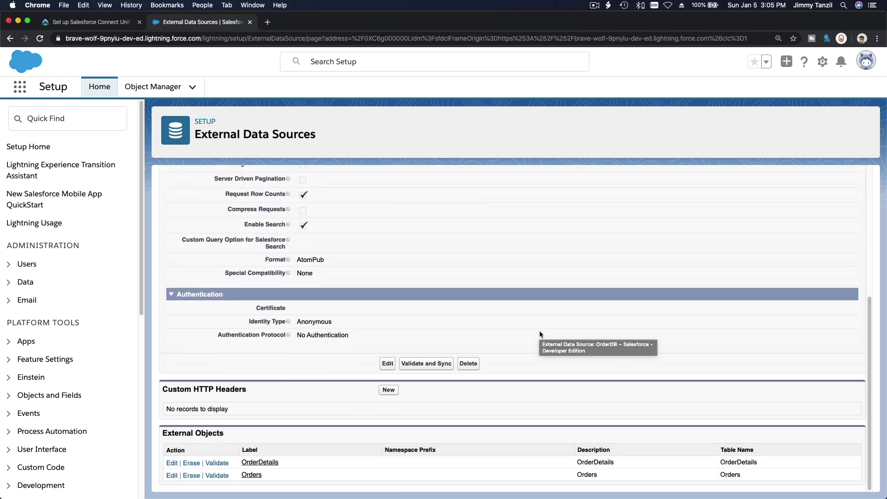
scroll(539, 331, up, 3)
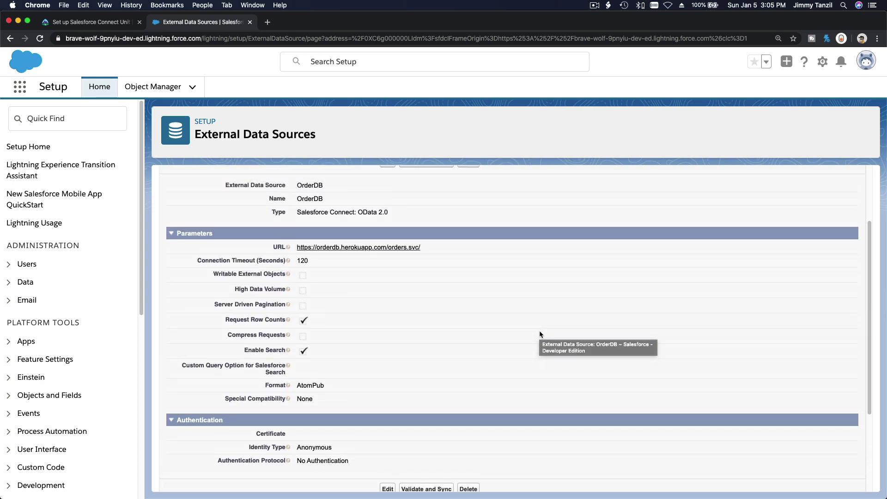
click(87, 22)
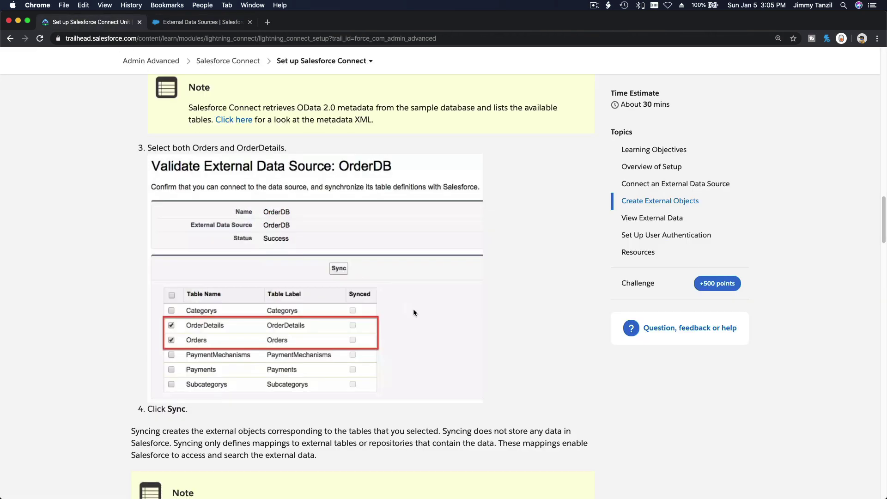
scroll(413, 308, down, 2)
scroll(424, 317, down, 7)
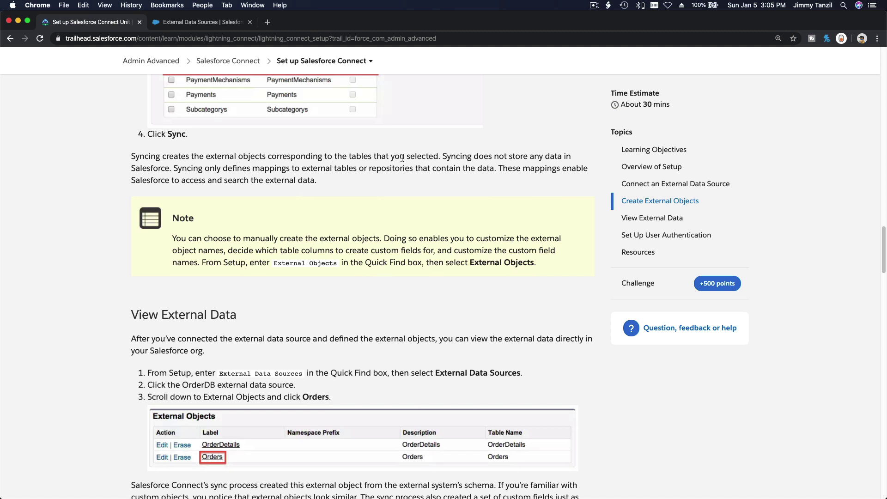
triple_click(457, 157)
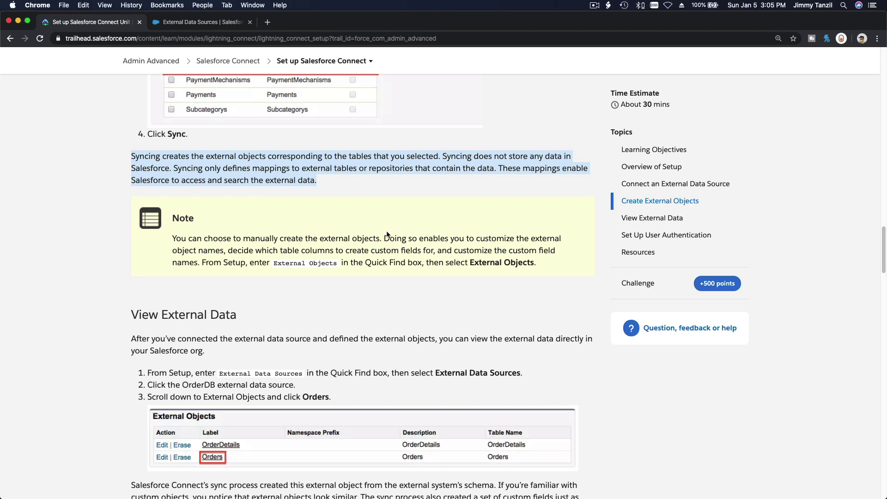
scroll(387, 234, down, 5)
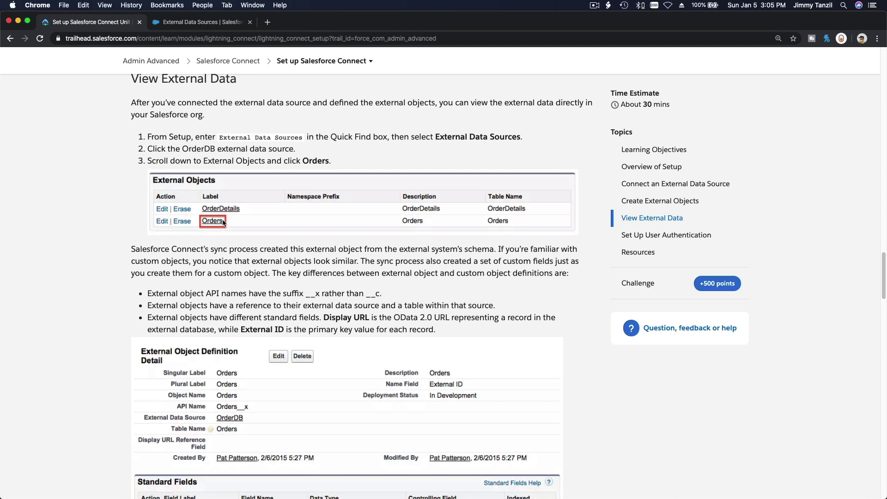
scroll(223, 223, down, 1)
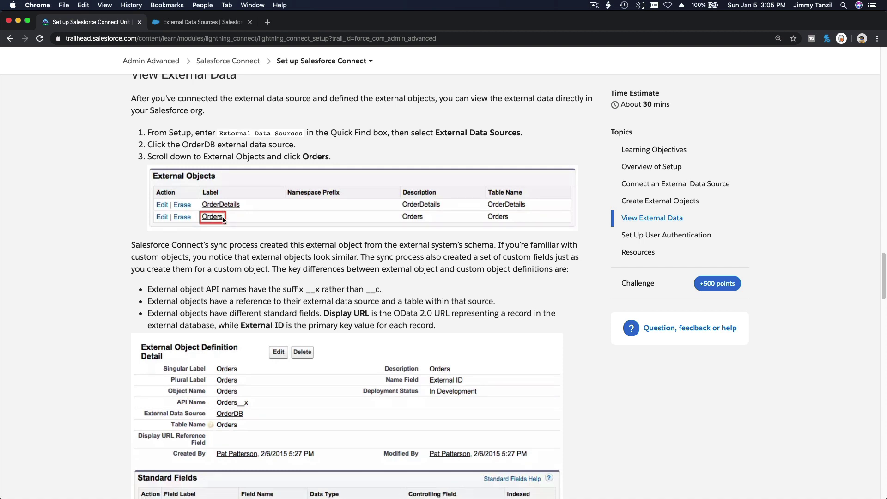
- Open the Orders external object from OrderDB and check its API name Orders__x
click(189, 21)
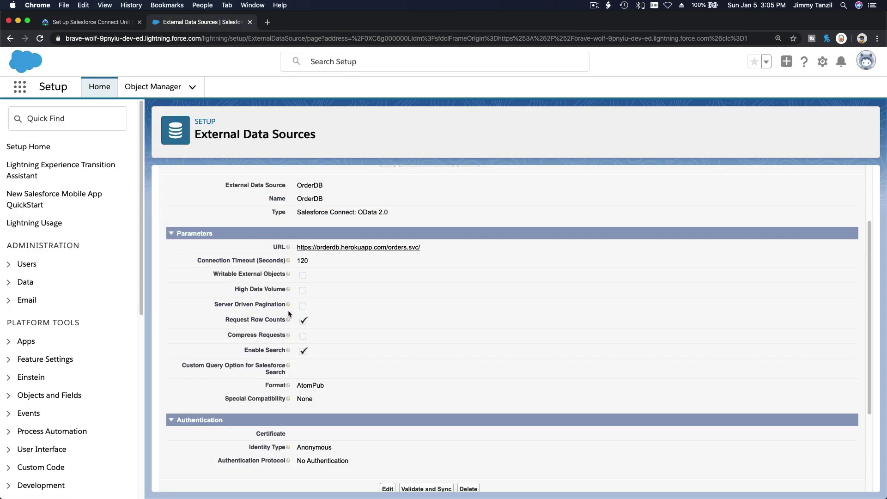
scroll(289, 313, down, 5)
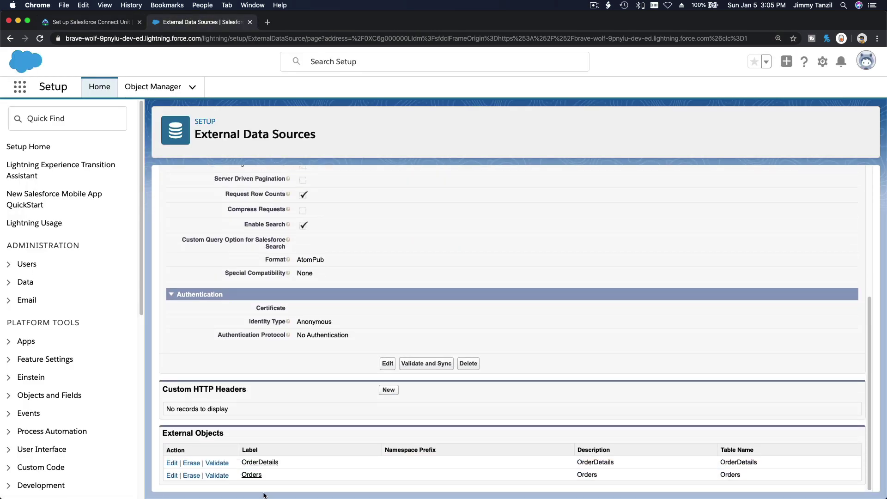
click(252, 474)
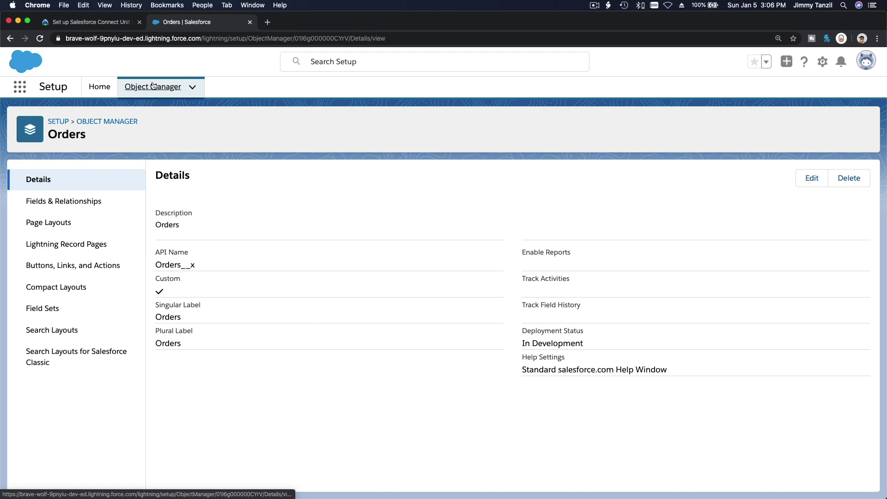
double_click(60, 134)
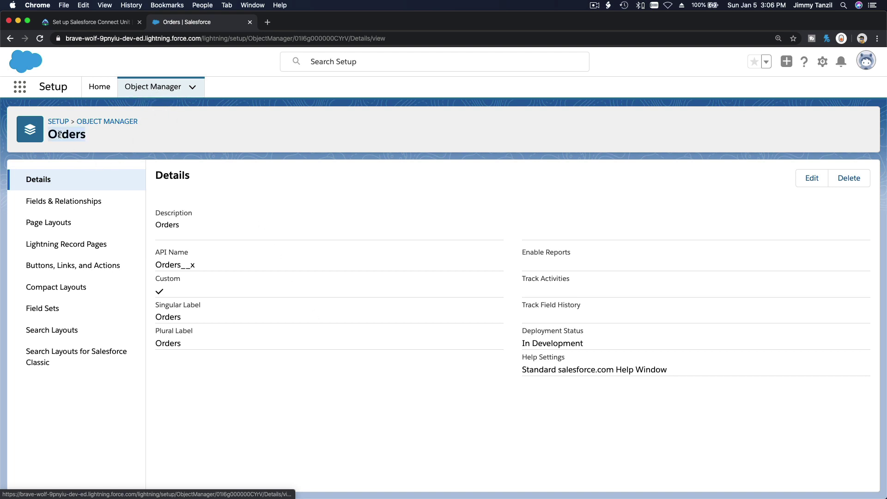
double_click(172, 264)
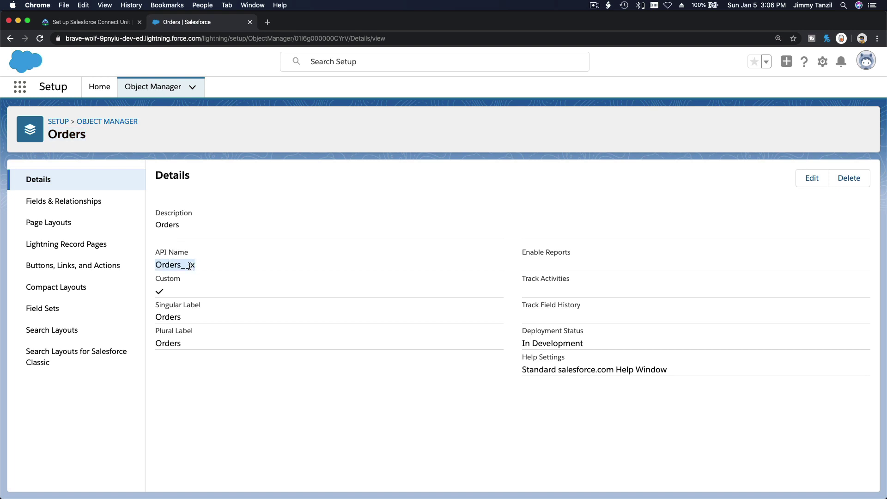
drag(189, 267, 195, 267)
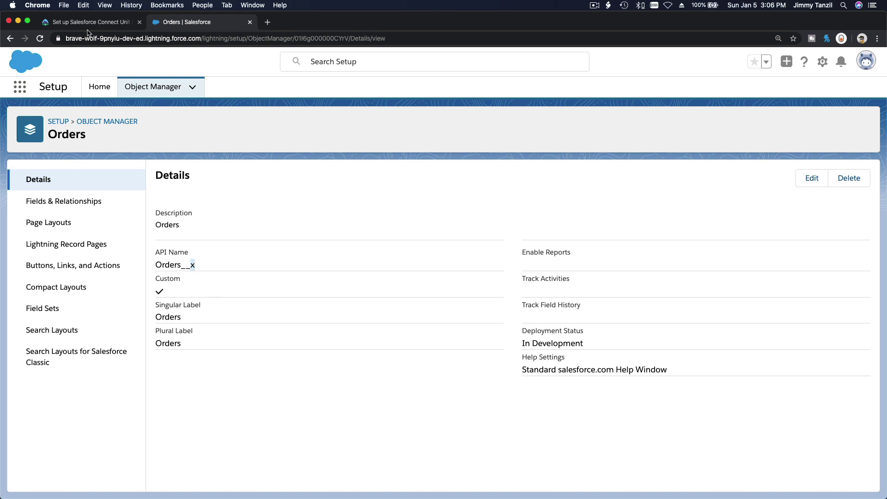
click(75, 23)
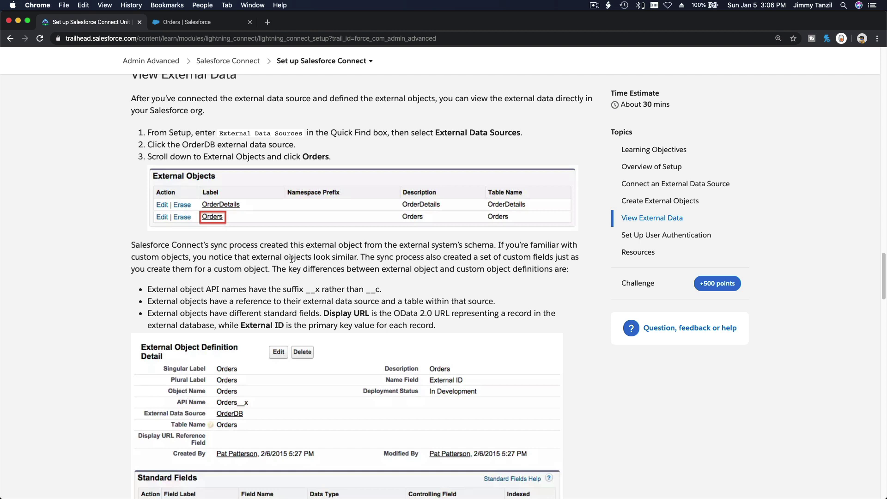
- Read the Trailhead notes on the __x suffix and standard fields, reaching the custom tab steps
scroll(291, 259, down, 2)
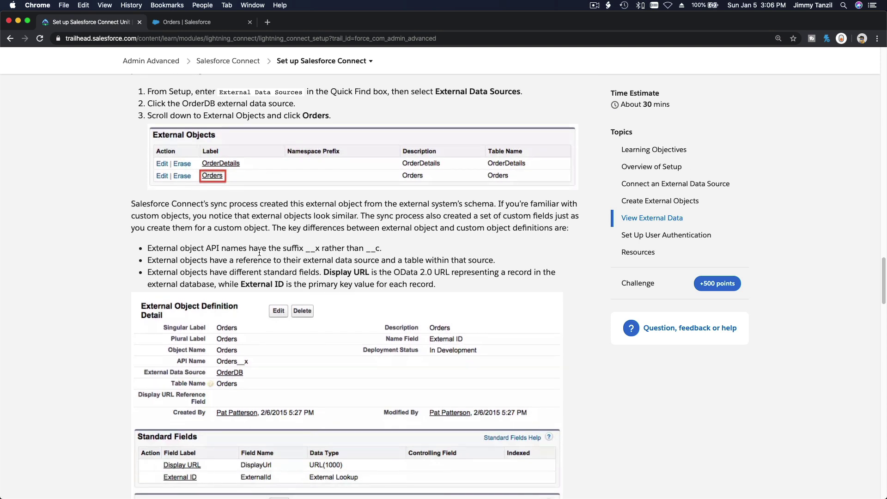
drag(258, 248, 271, 260)
click(272, 273)
scroll(337, 270, down, 2)
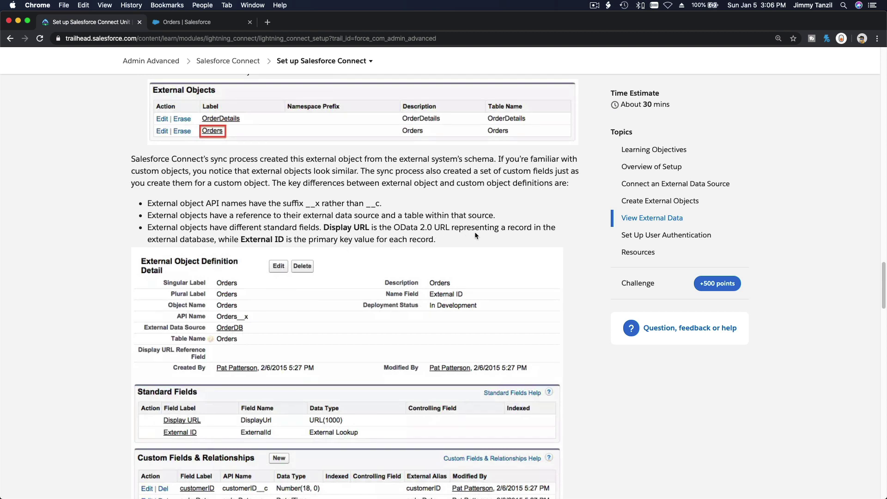
triple_click(407, 239)
scroll(406, 239, down, 3)
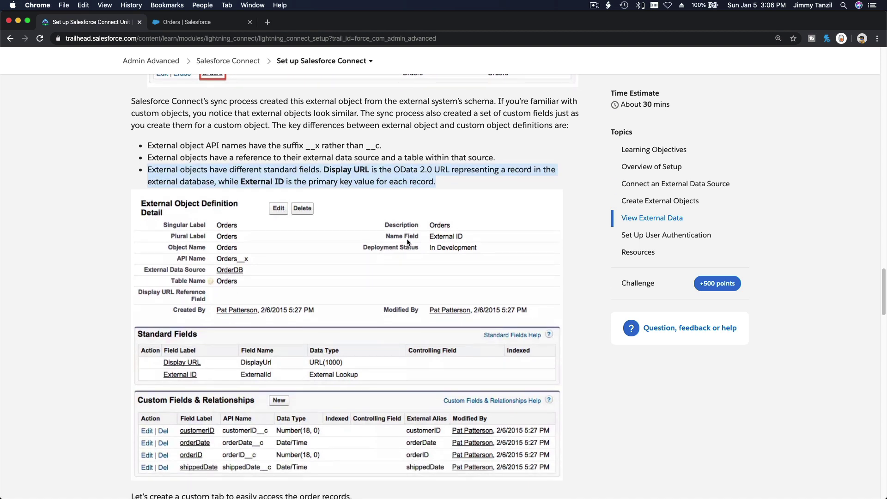
scroll(407, 240, down, 5)
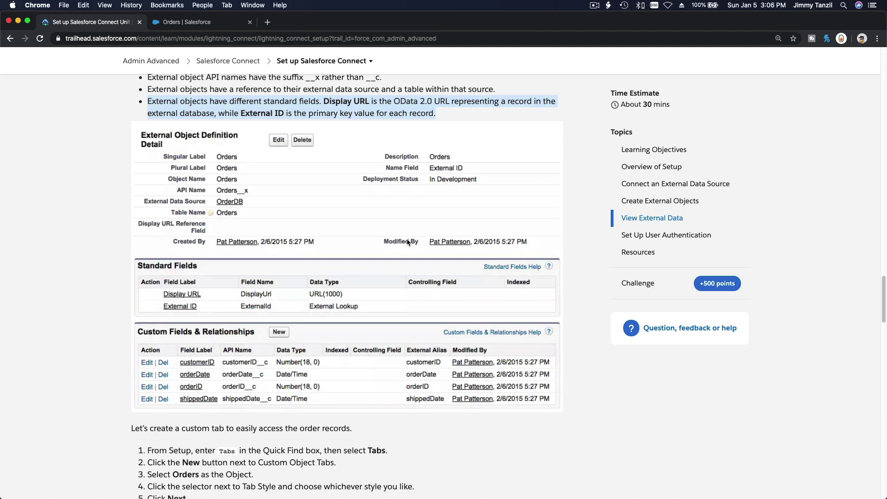
scroll(407, 241, down, 3)
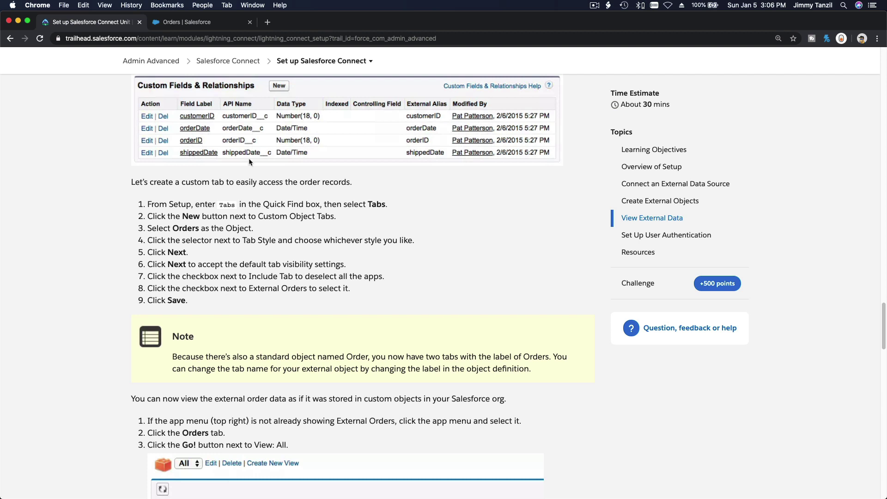
- Search Setup for 'Tabs' and open the Tabs page under User Interface
click(205, 26)
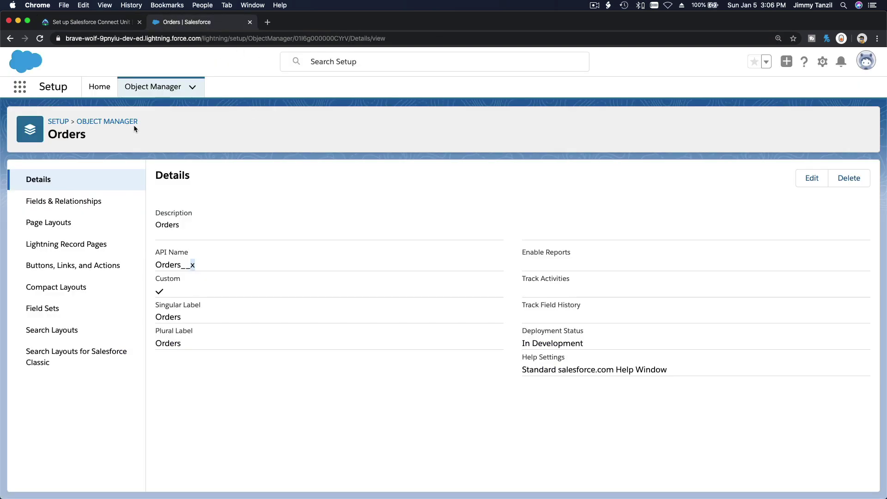
click(98, 87)
click(77, 123)
text(Ta)
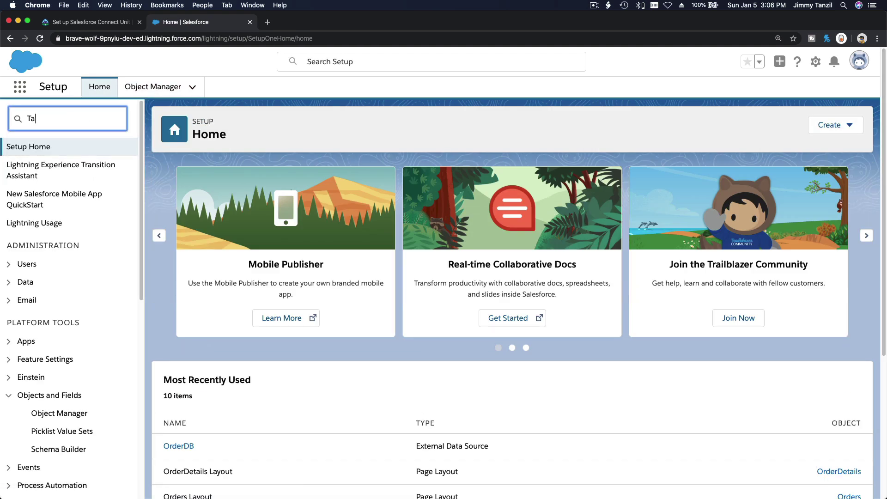
text(bs)
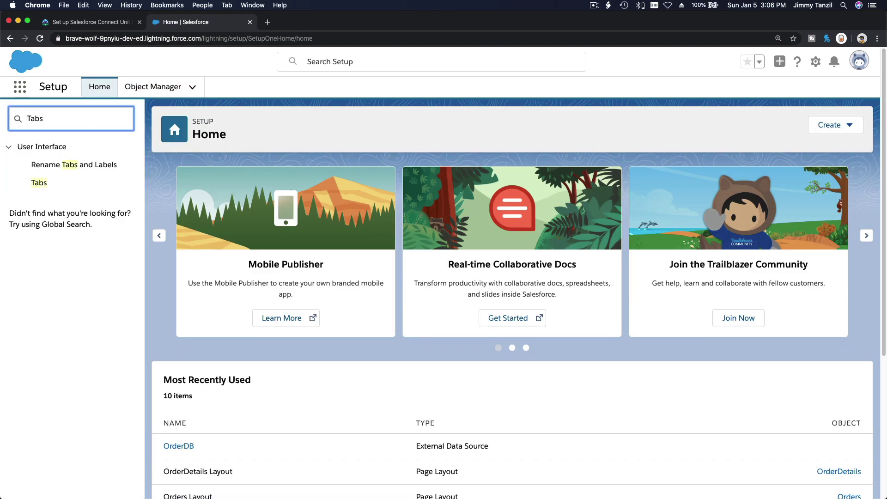
click(40, 183)
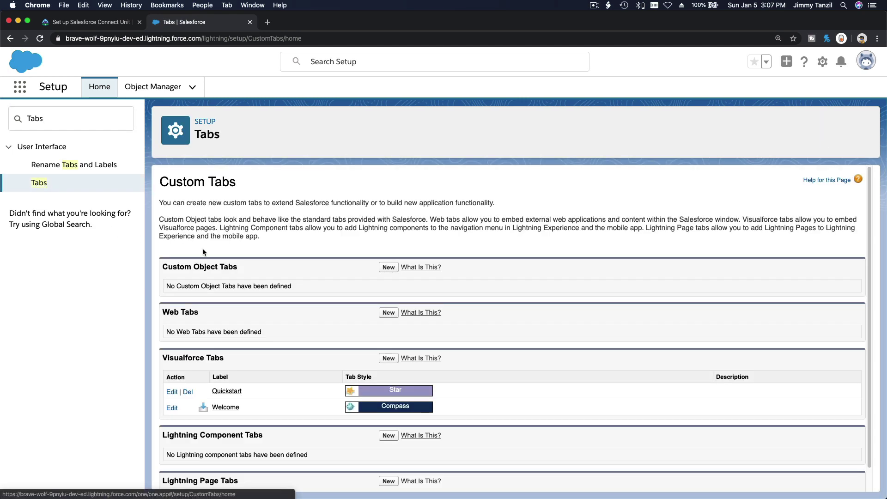
scroll(278, 272, down, 1)
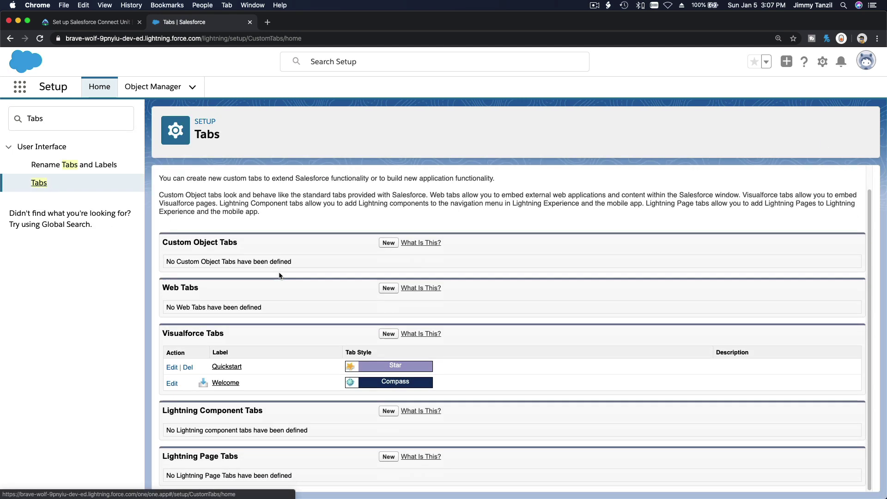
- Start a new custom object tab for Orders with the Apple tab style
click(389, 243)
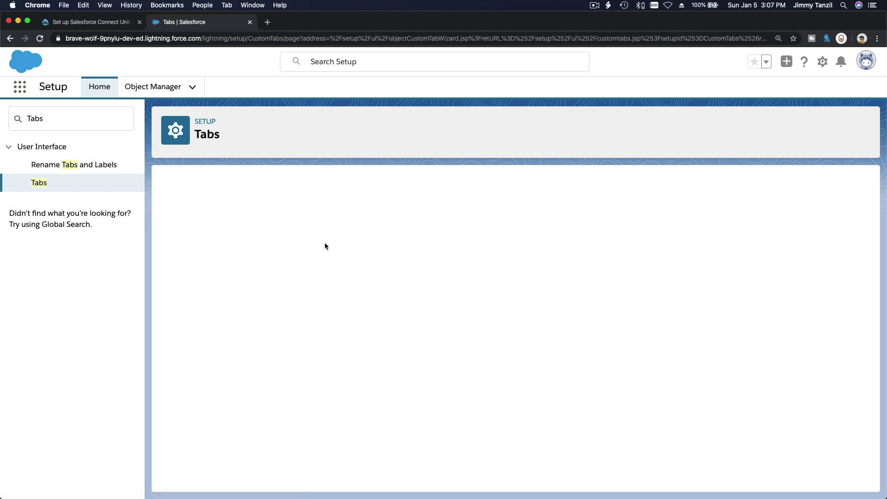
click(320, 272)
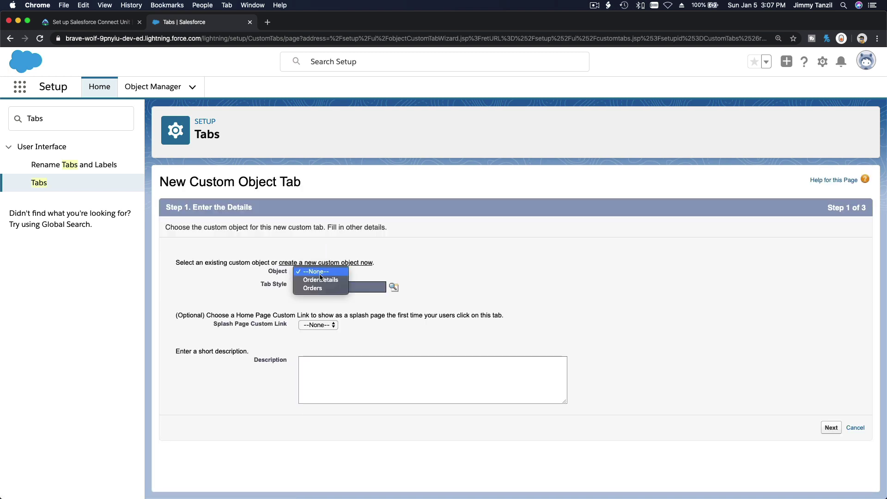
click(321, 289)
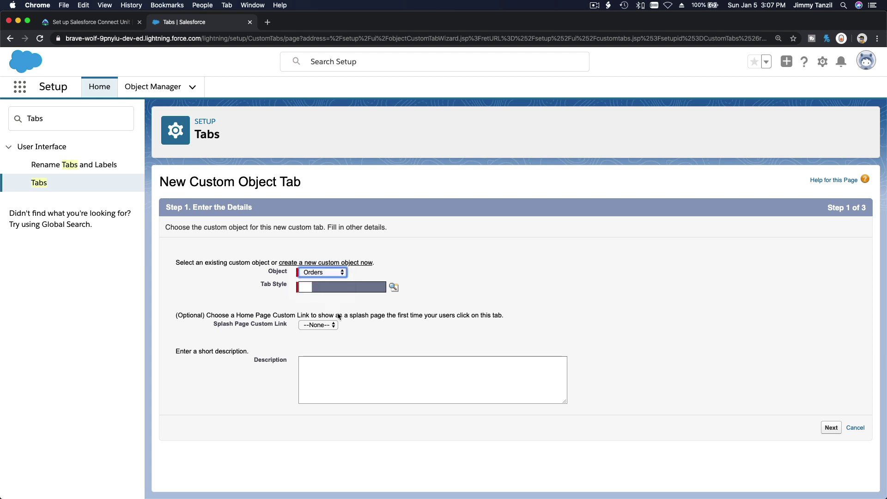
click(393, 286)
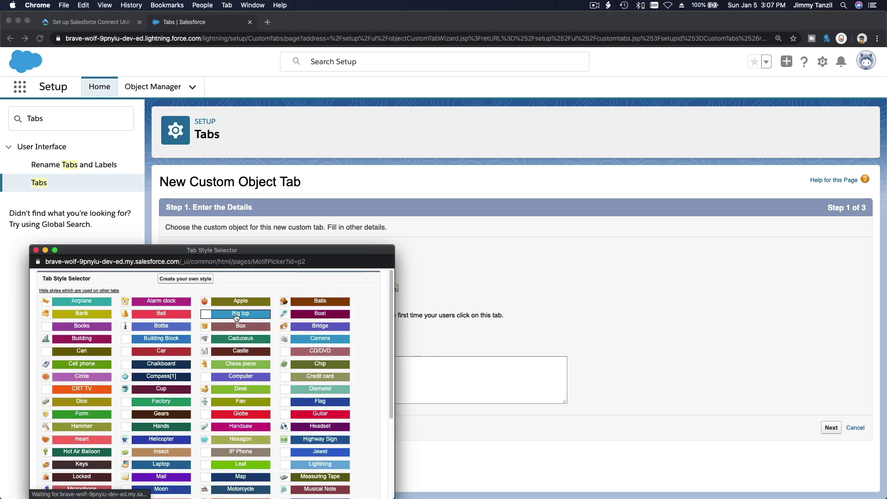
click(222, 302)
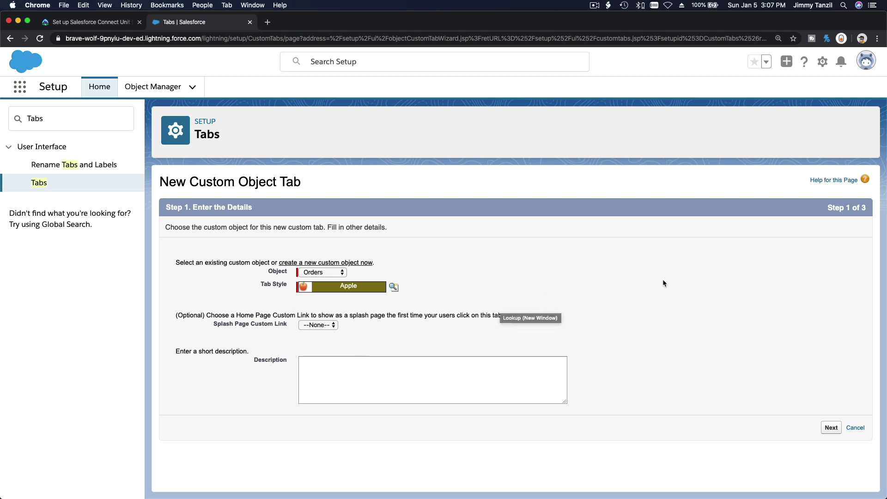
- Keep the default profile and app visibility and save the Orders tab
click(826, 426)
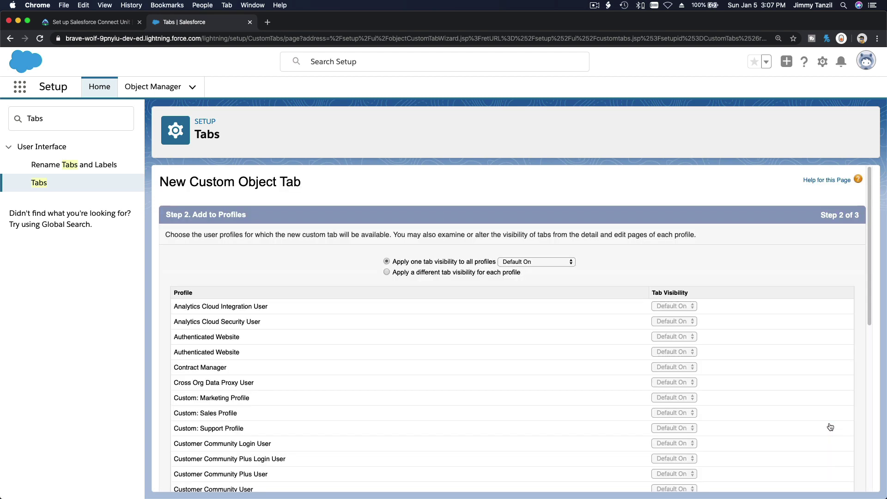
scroll(754, 295, down, 1)
scroll(754, 296, down, 4)
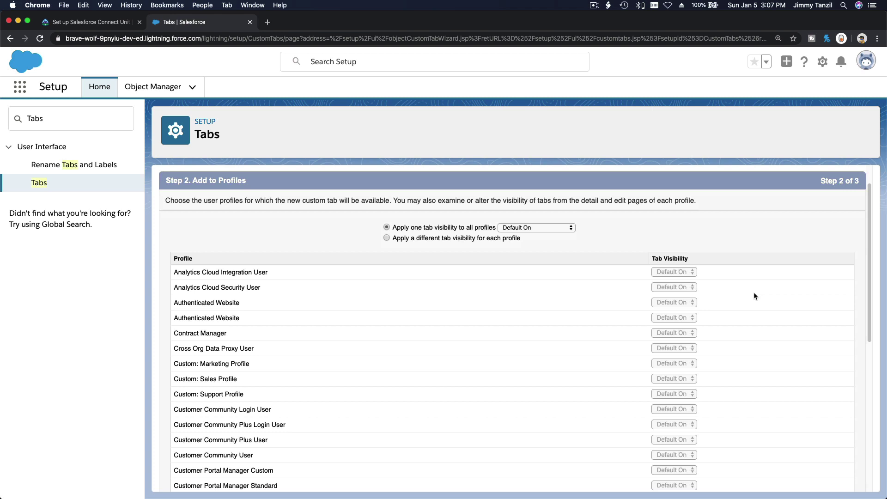
scroll(754, 295, up, 5)
scroll(823, 261, down, 8)
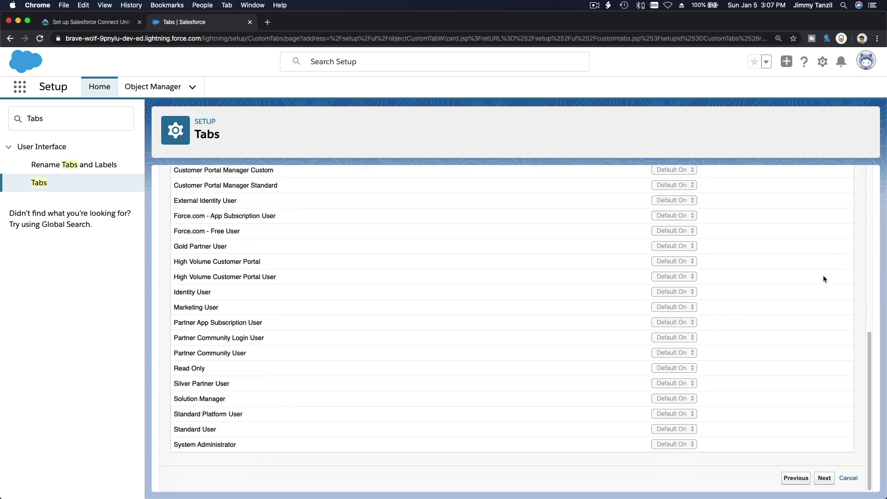
click(823, 479)
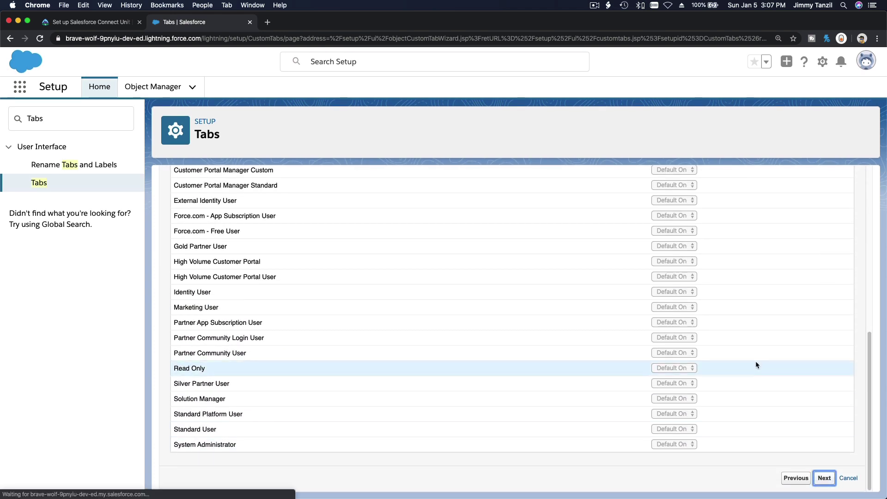
scroll(748, 295, down, 3)
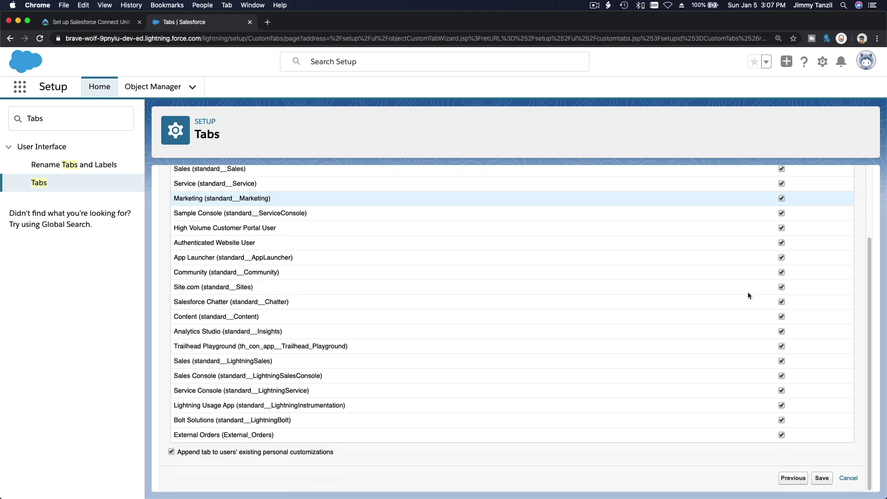
click(821, 478)
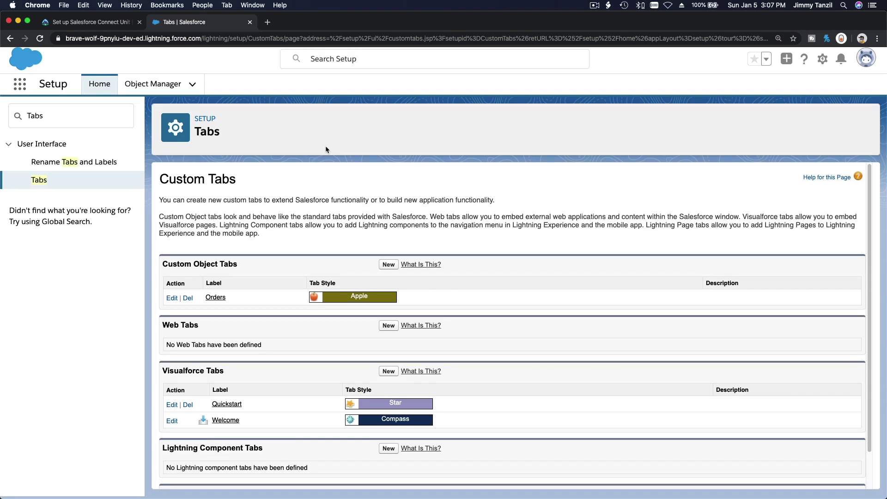
- Find Orders in the App Launcher and open its records
click(19, 86)
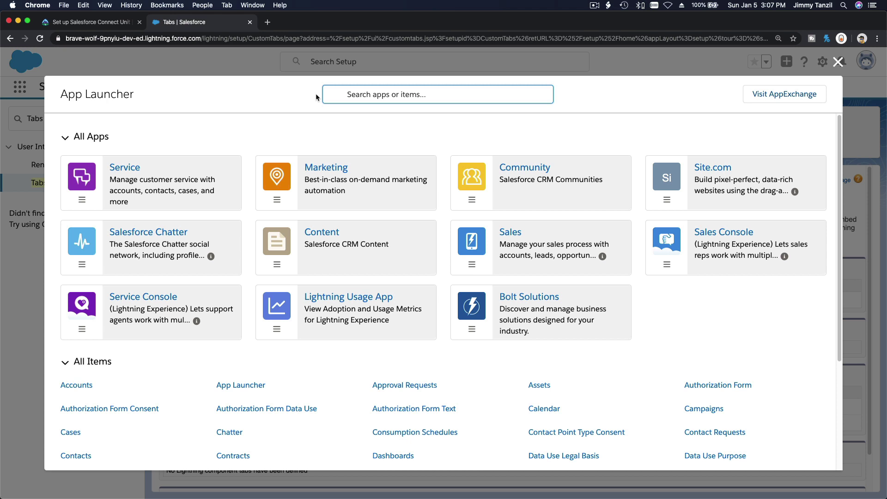
text(Orders)
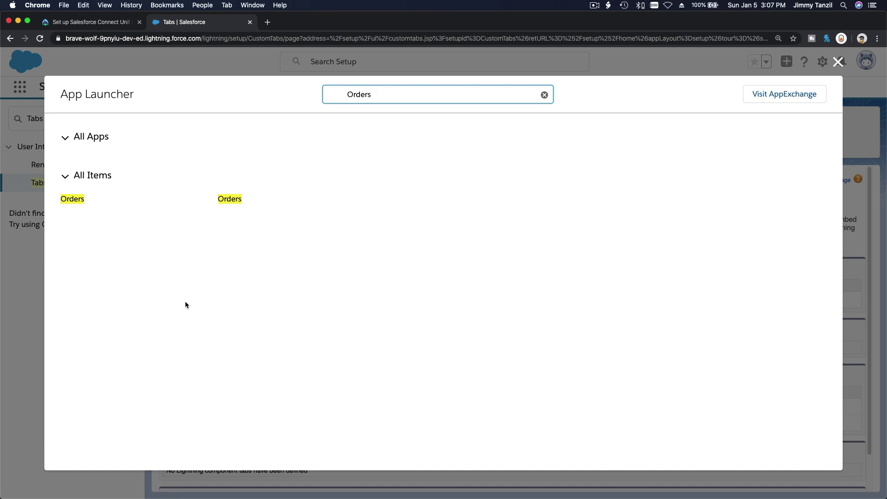
click(230, 200)
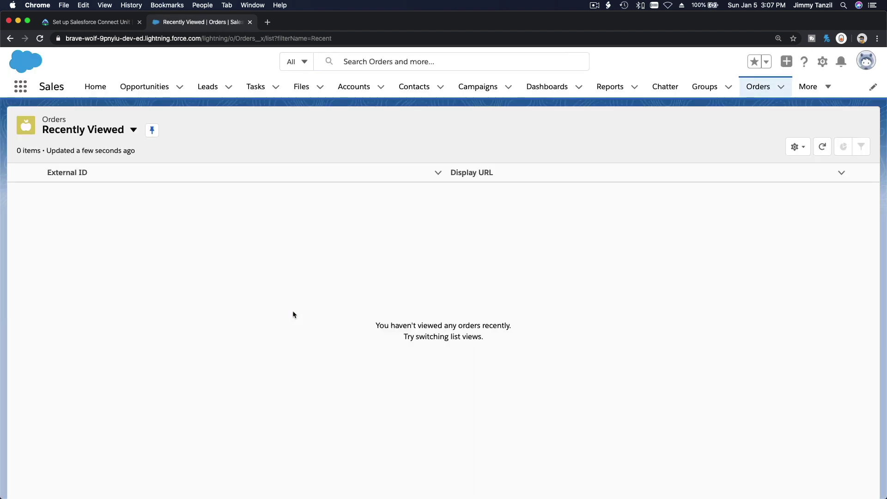
- Switch the Orders list view from Recently Viewed to All, showing 50+ records
click(115, 130)
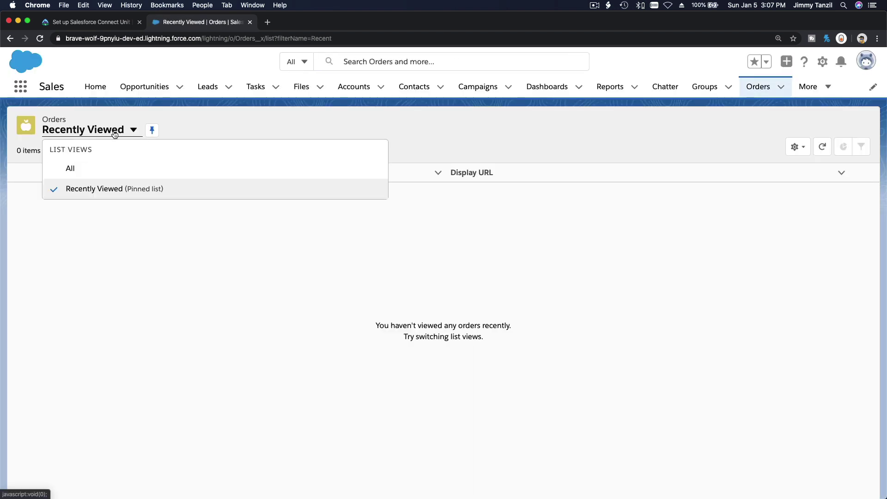
click(109, 182)
click(106, 131)
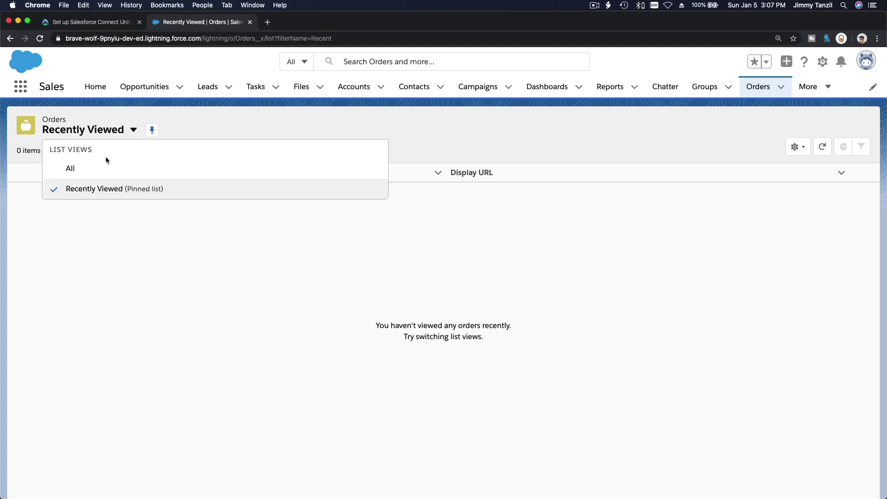
click(105, 176)
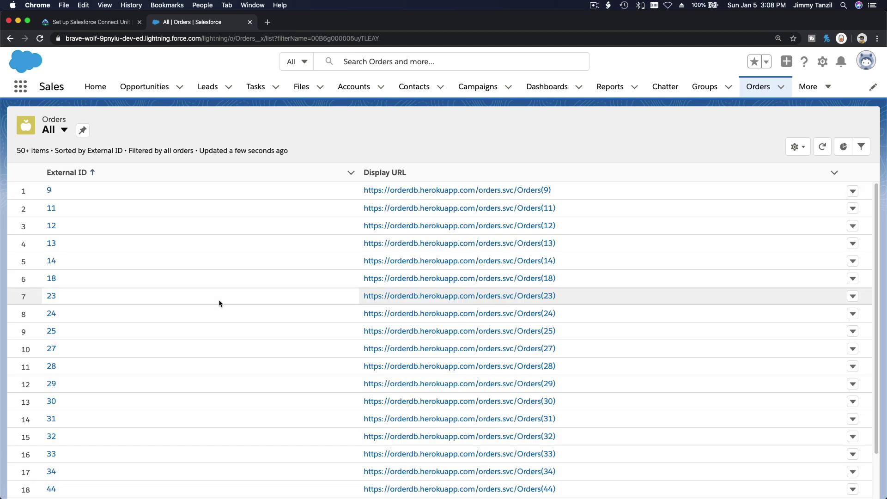
scroll(212, 265, down, 10)
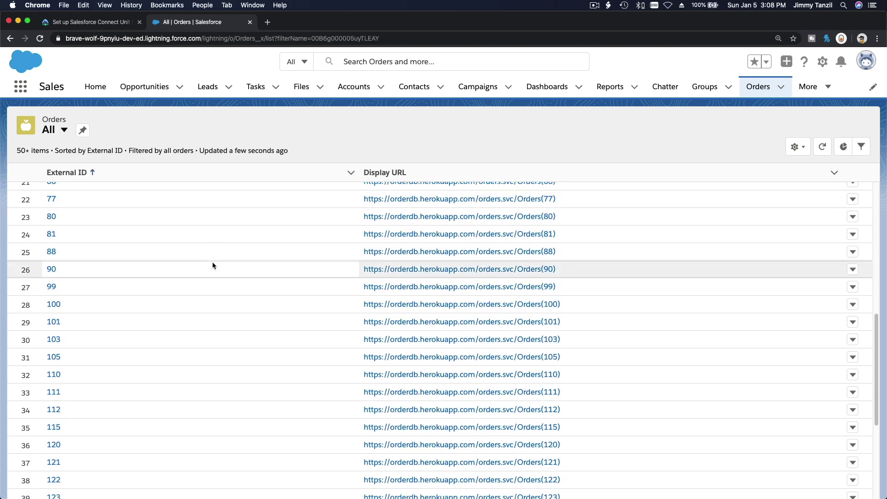
scroll(213, 265, up, 10)
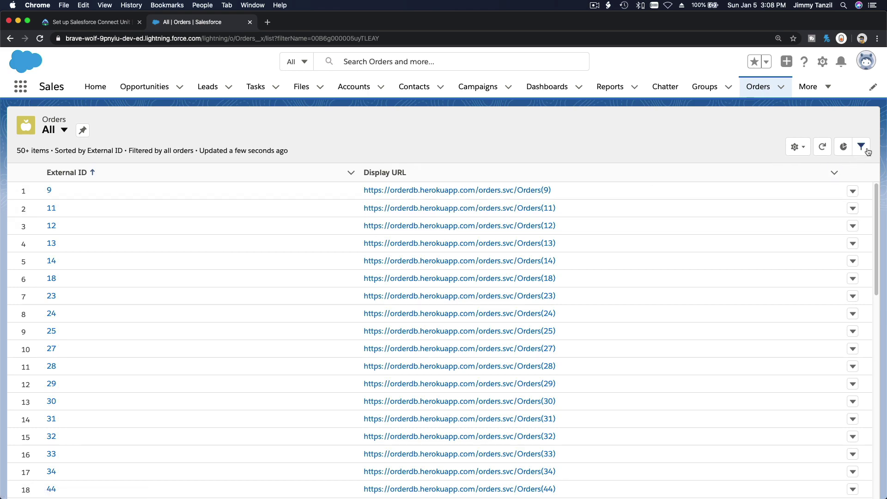
- Add orderDate, orderID, shippedDate and customerID to the All Orders list view's visible fields
click(796, 147)
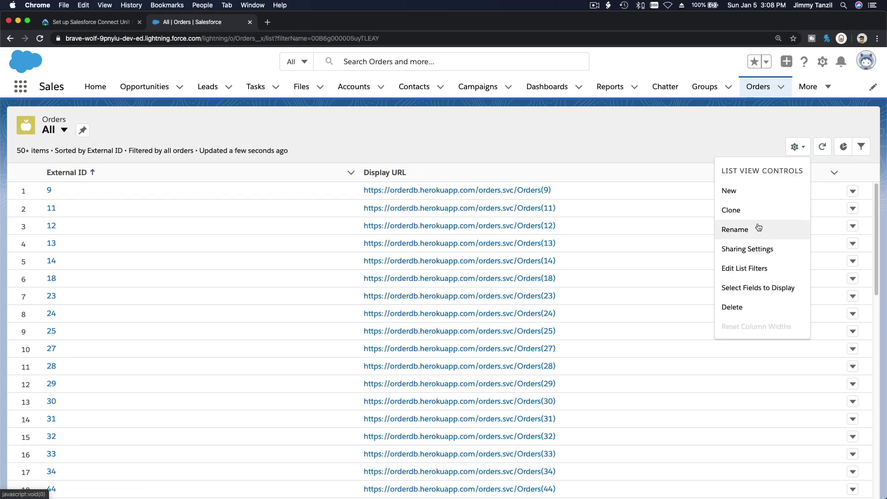
click(755, 288)
click(394, 235)
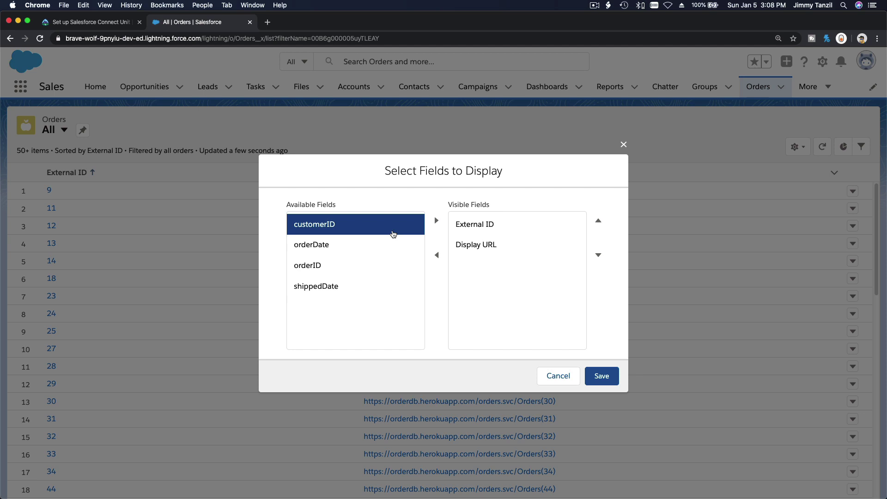
click(385, 247)
click(436, 220)
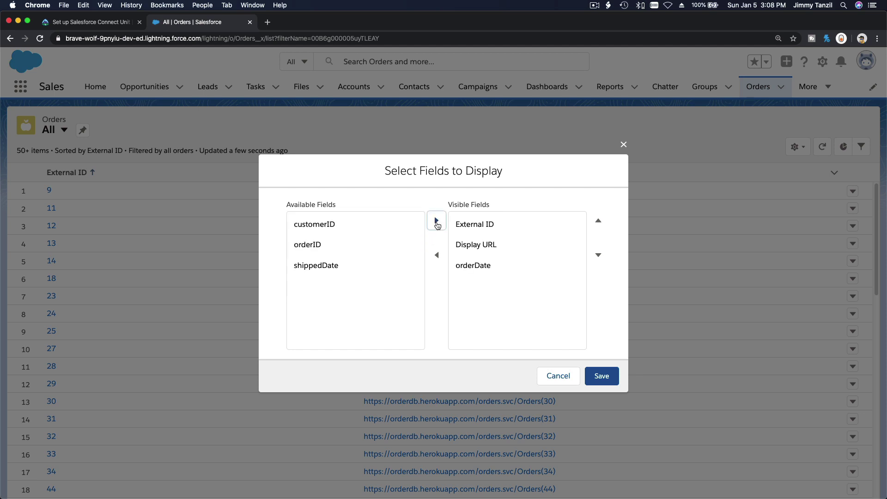
click(372, 249)
click(436, 221)
click(387, 246)
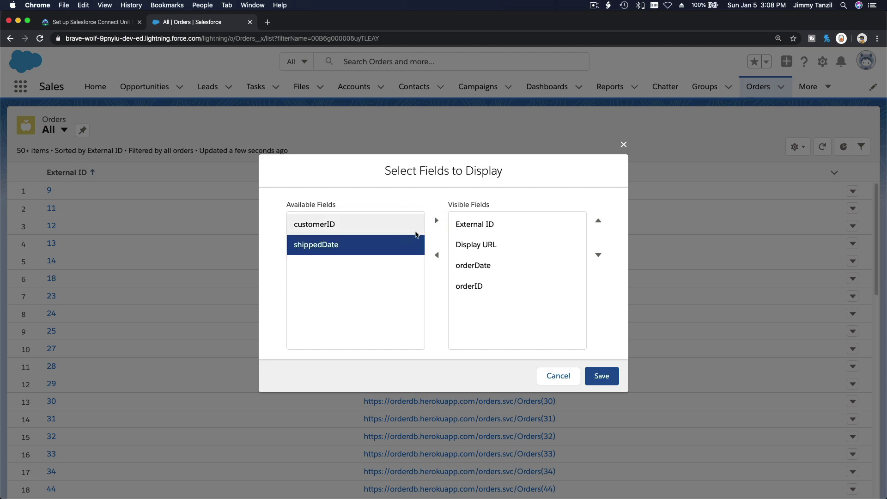
click(436, 221)
click(358, 226)
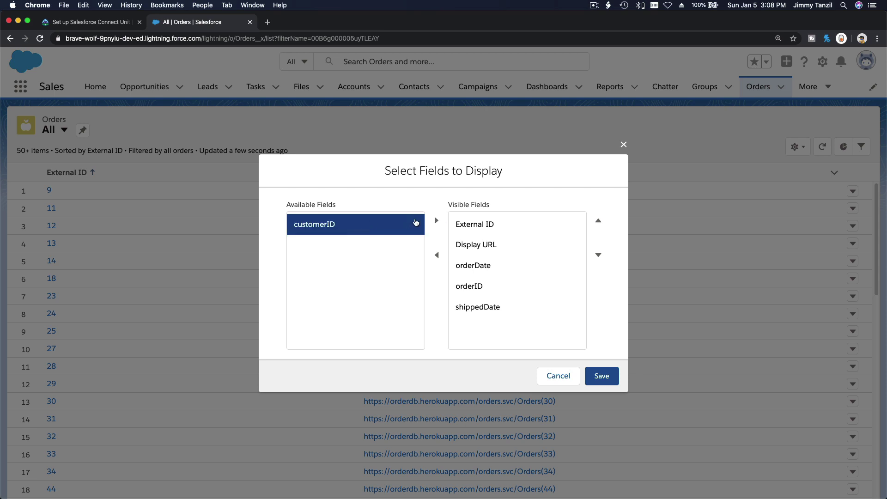
click(429, 222)
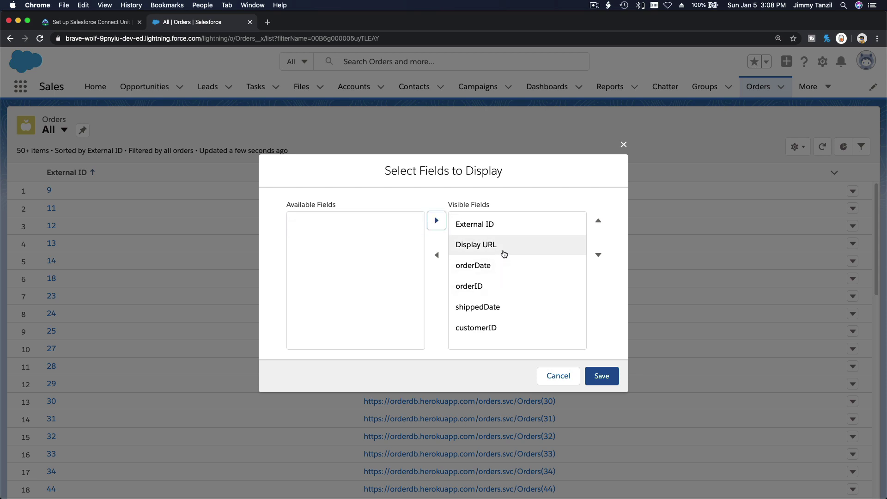
- Move Display URL to the end of the visible fields and save the column choices
click(503, 254)
click(436, 255)
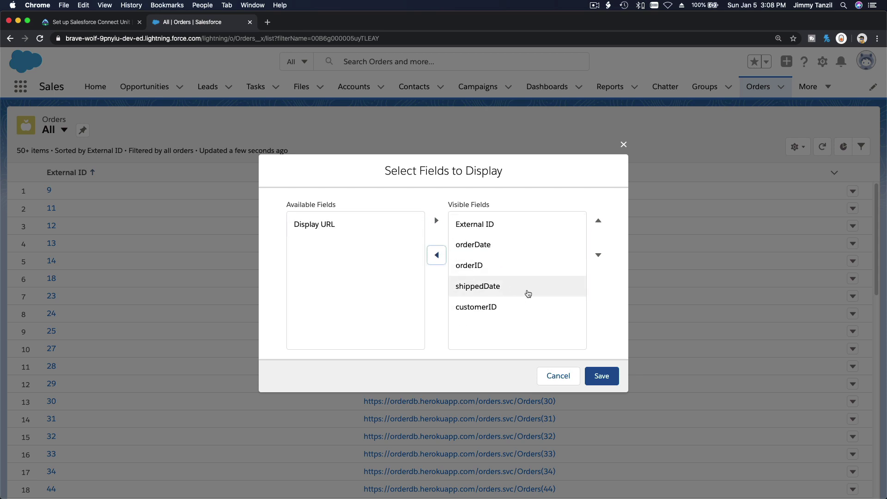
click(358, 225)
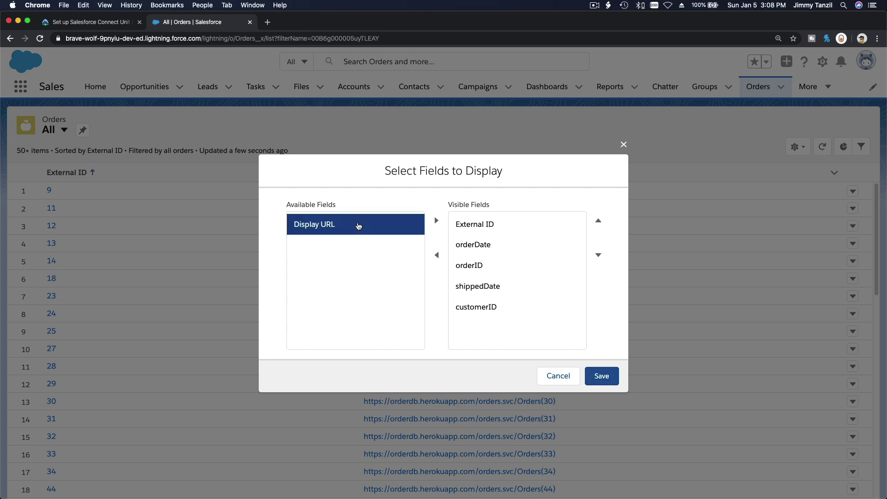
click(436, 259)
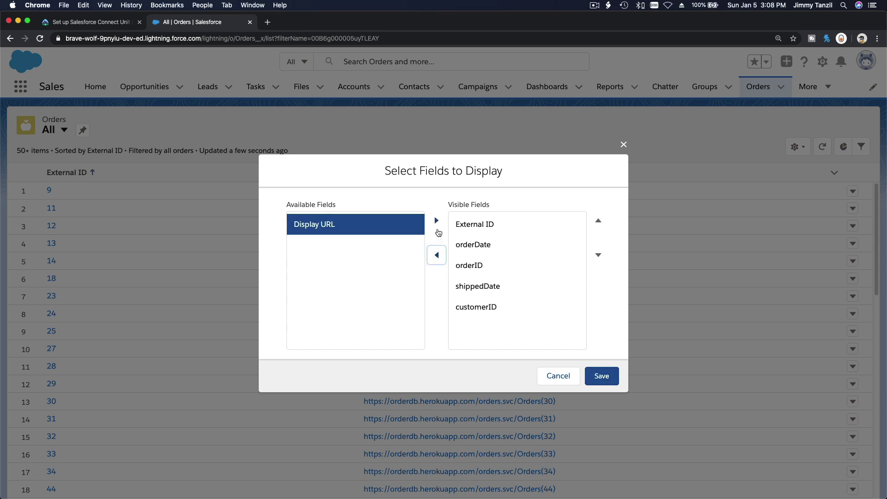
click(436, 221)
click(601, 376)
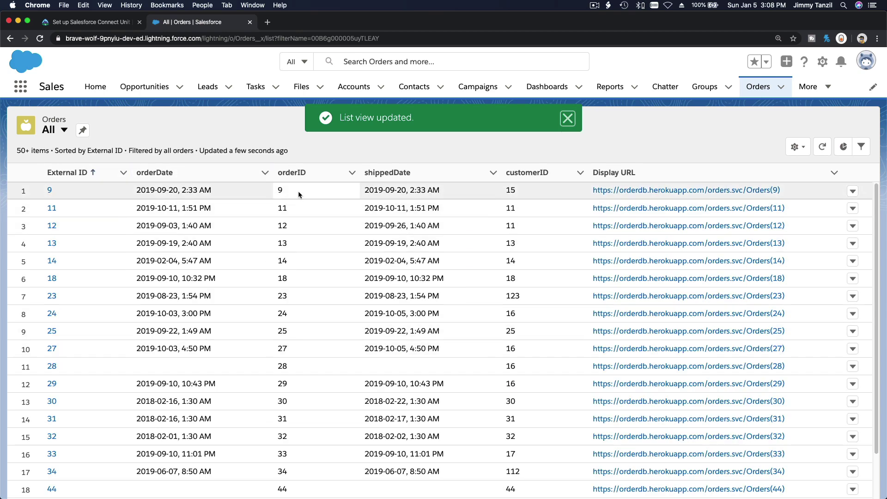
click(635, 190)
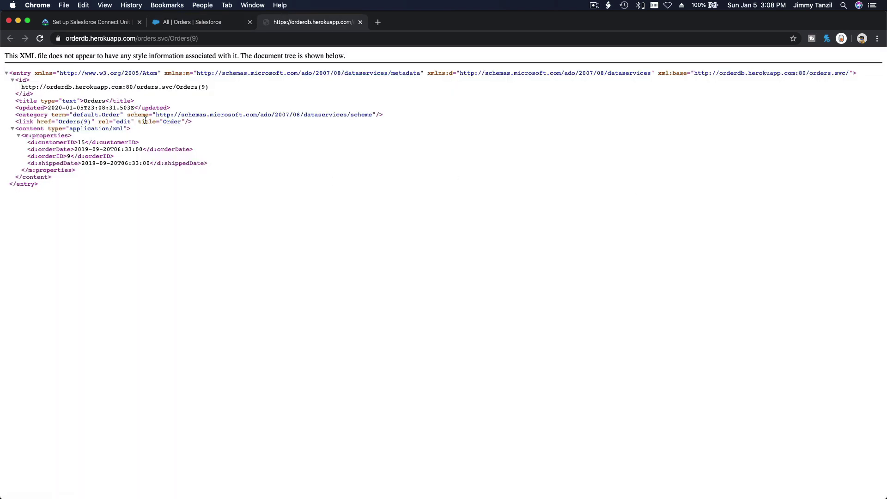
click(360, 22)
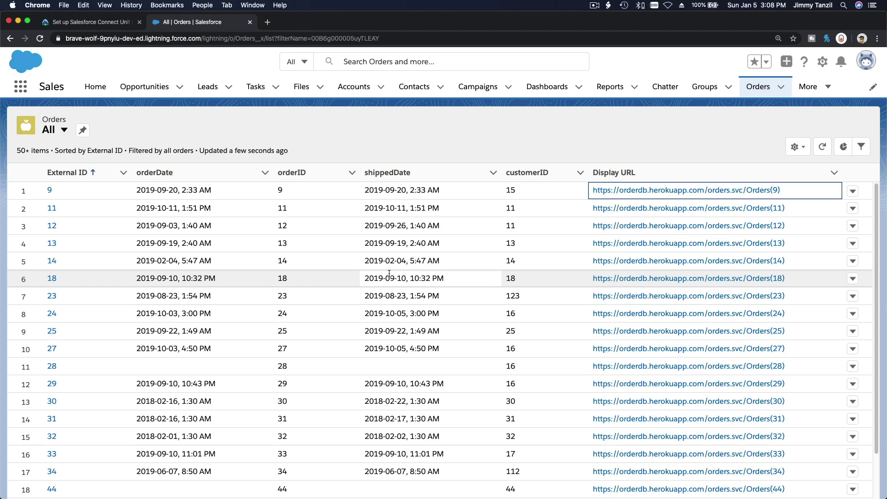
click(93, 22)
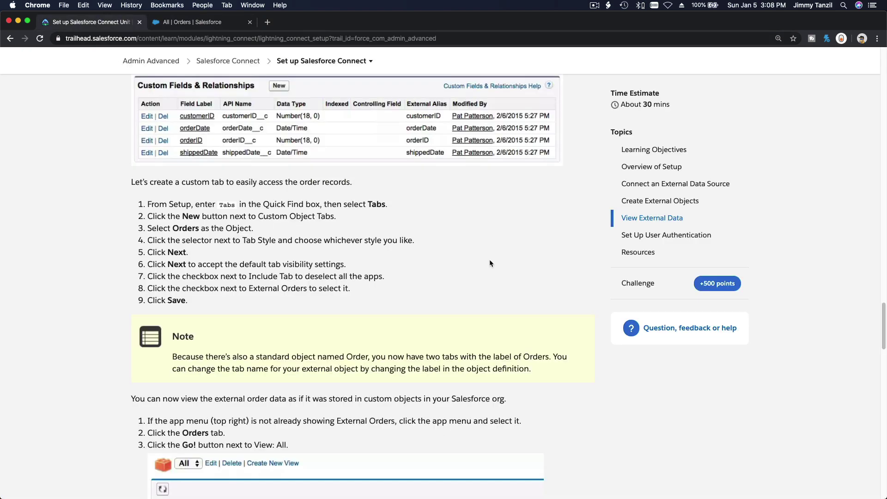
scroll(489, 262, down, 5)
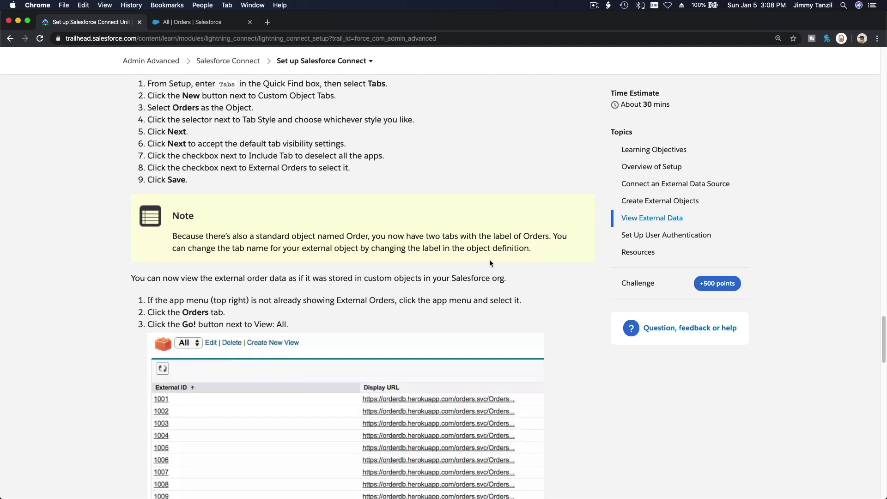
scroll(490, 263, down, 3)
scroll(421, 366, down, 10)
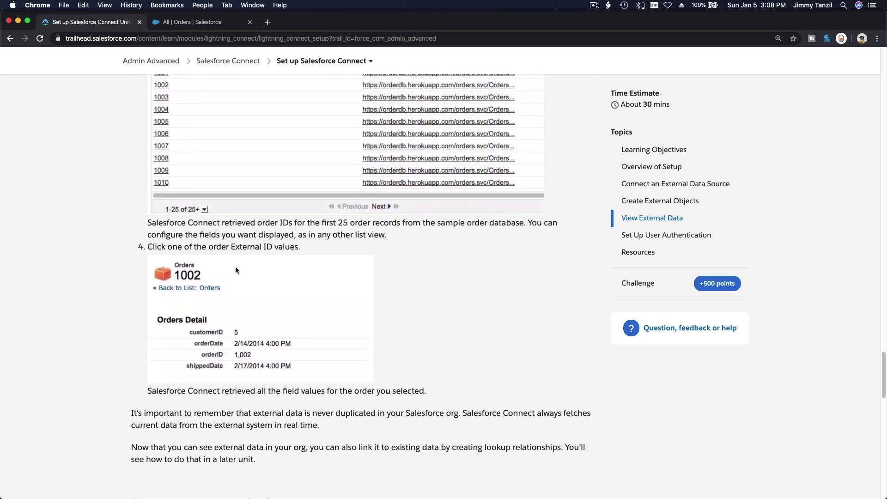
scroll(218, 255, up, 1)
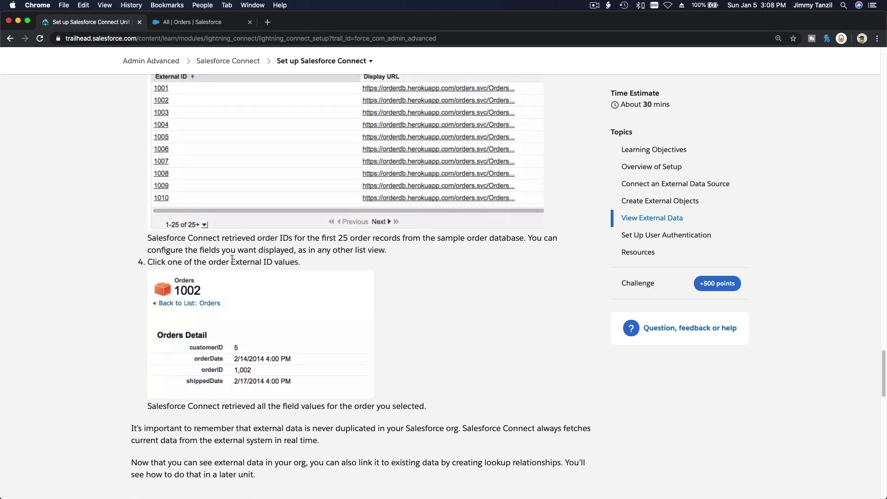
click(196, 23)
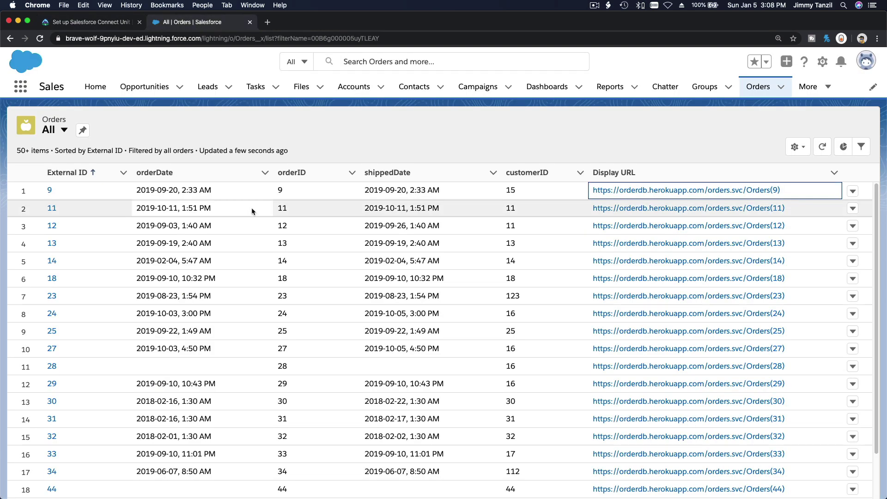
- Open order 9's record and review its Related and Details tabs
click(50, 190)
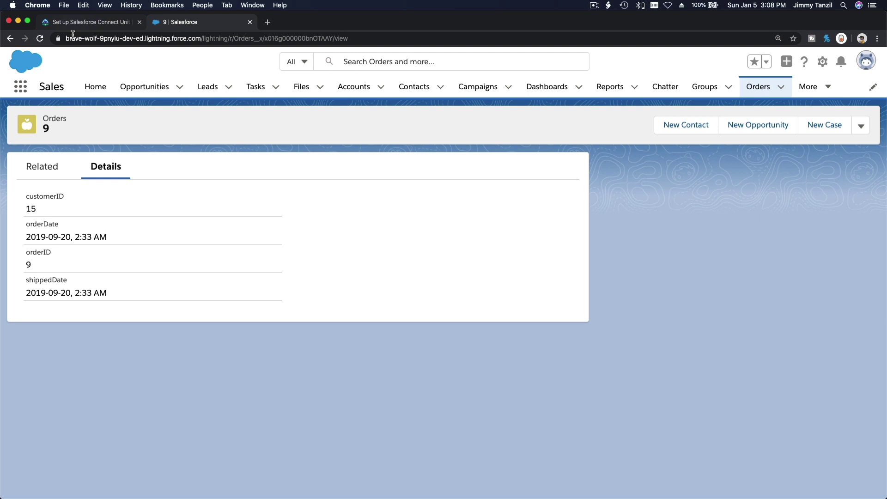
click(49, 166)
click(85, 165)
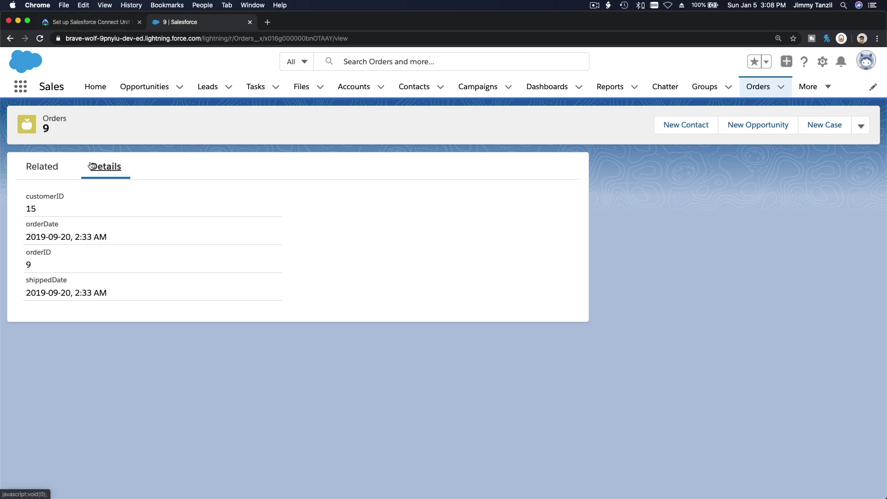
- Switch to the Trailhead unit and scroll down to the Hands-on Challenge
click(83, 23)
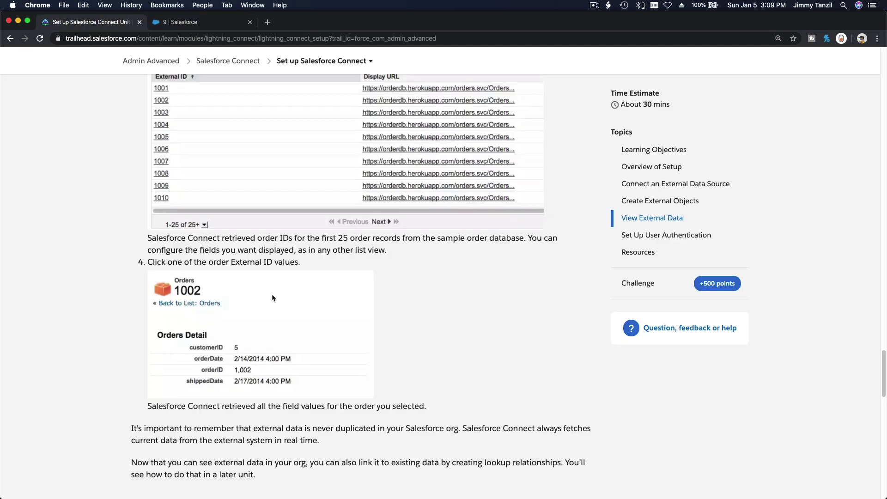
scroll(272, 294, down, 5)
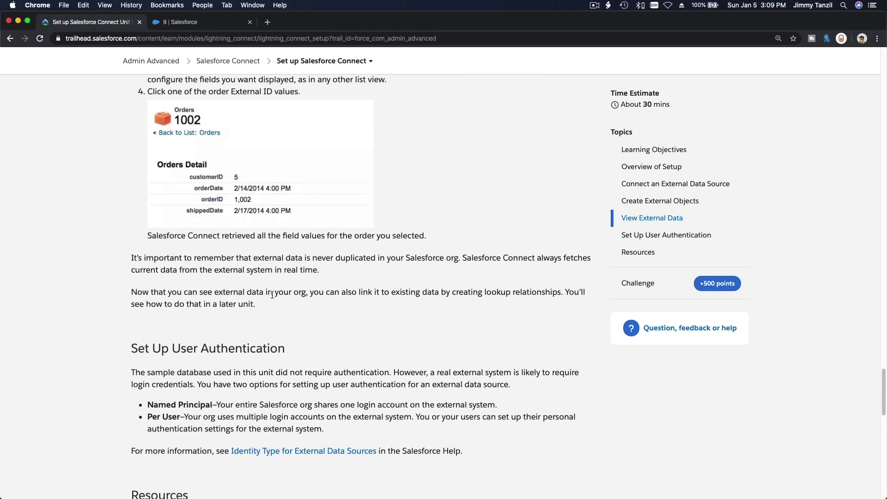
scroll(272, 294, down, 2)
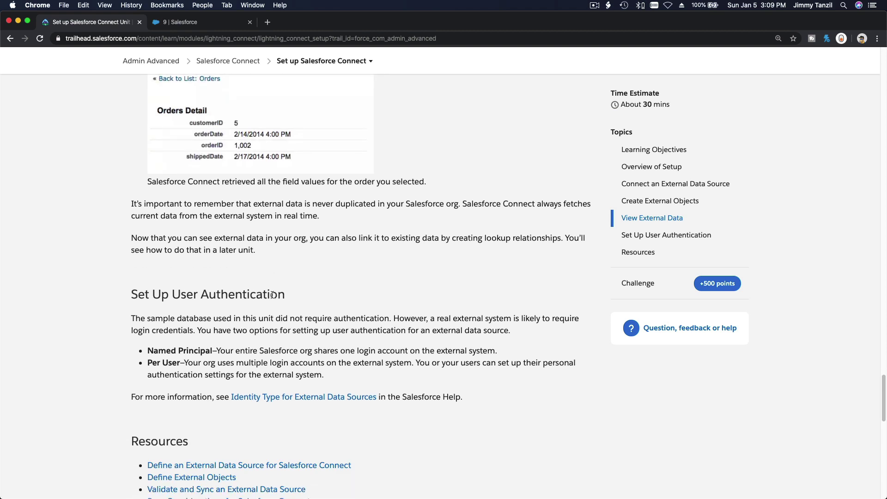
scroll(272, 295, down, 3)
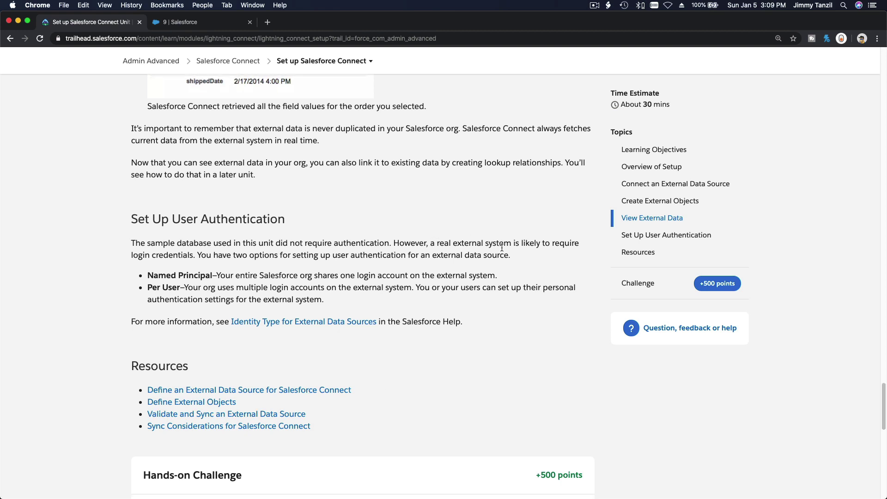
scroll(503, 248, down, 5)
scroll(542, 287, down, 10)
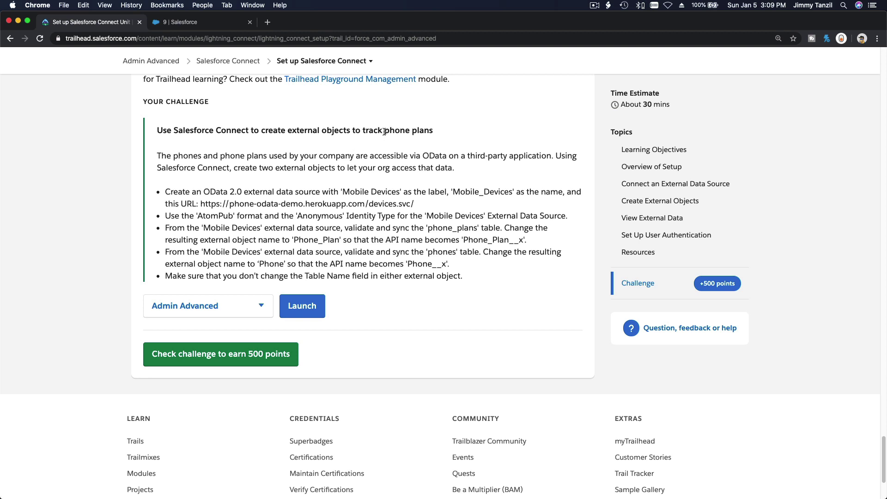
- Read the challenge, highlighting 'phone plans', 'OData', 'two external objects' and 'Mobile Devices', then return to order 9
drag(384, 132, 434, 132)
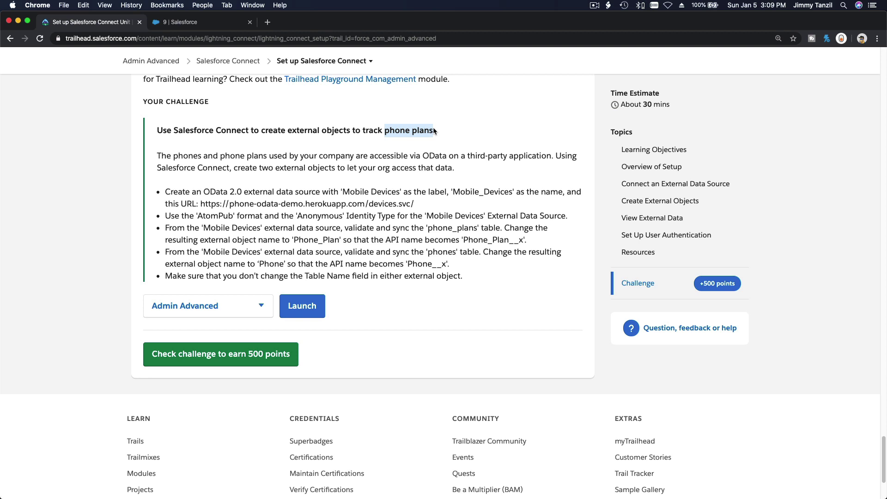
click(328, 179)
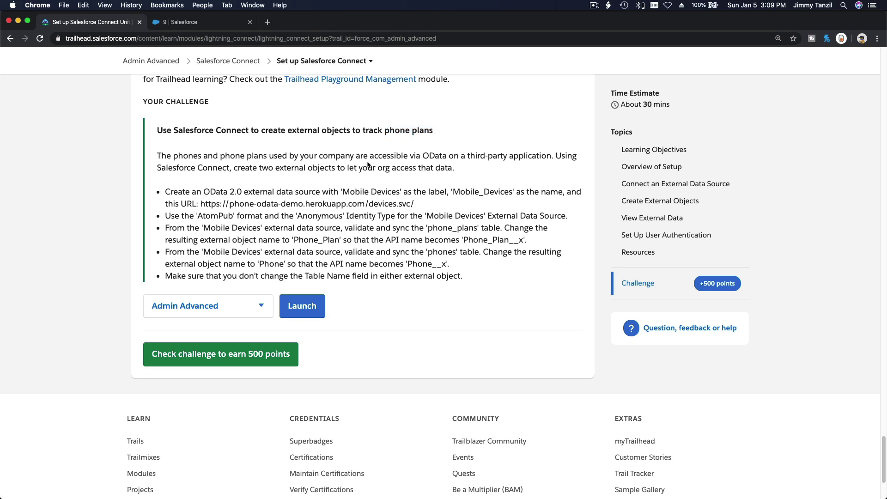
double_click(442, 160)
triple_click(513, 157)
click(513, 157)
drag(258, 167, 336, 167)
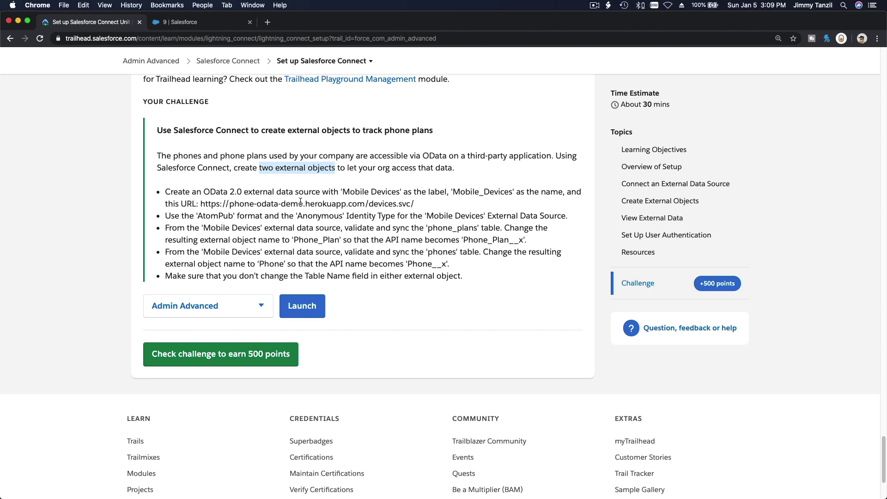
drag(342, 192, 400, 193)
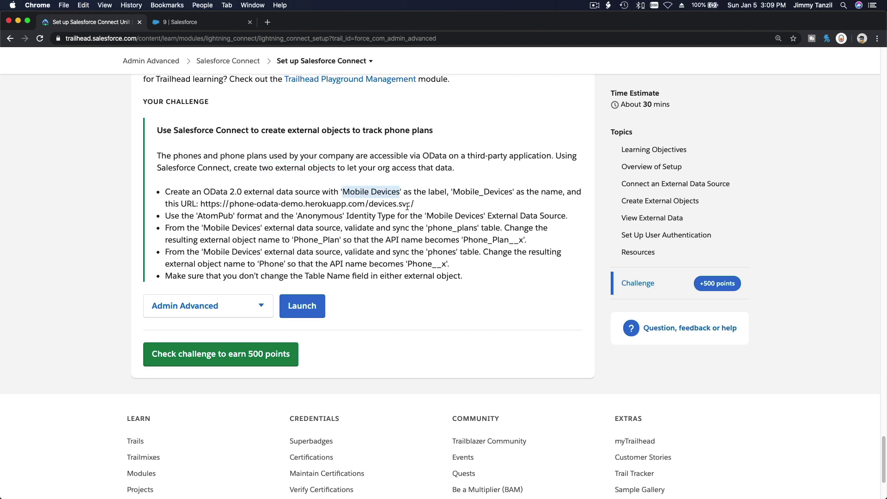
click(204, 23)
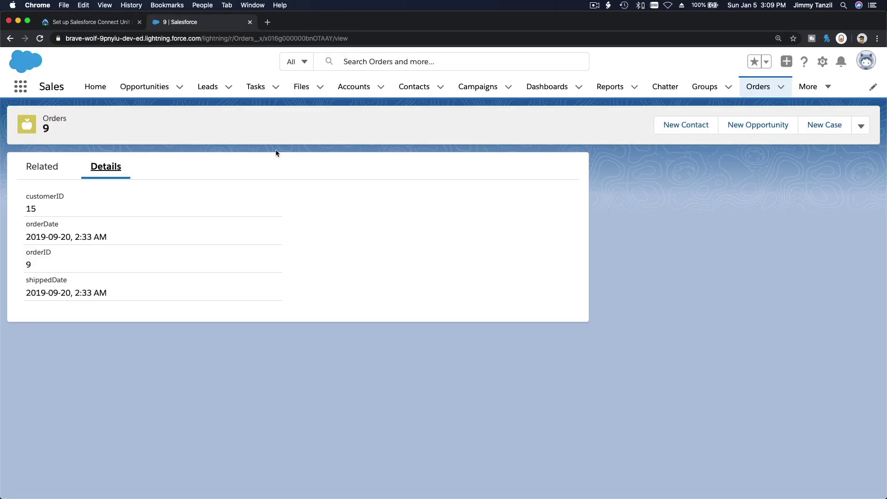
- Go to Setup, find External Data Sources via Quick Find 'Exter', and begin a new source
click(822, 62)
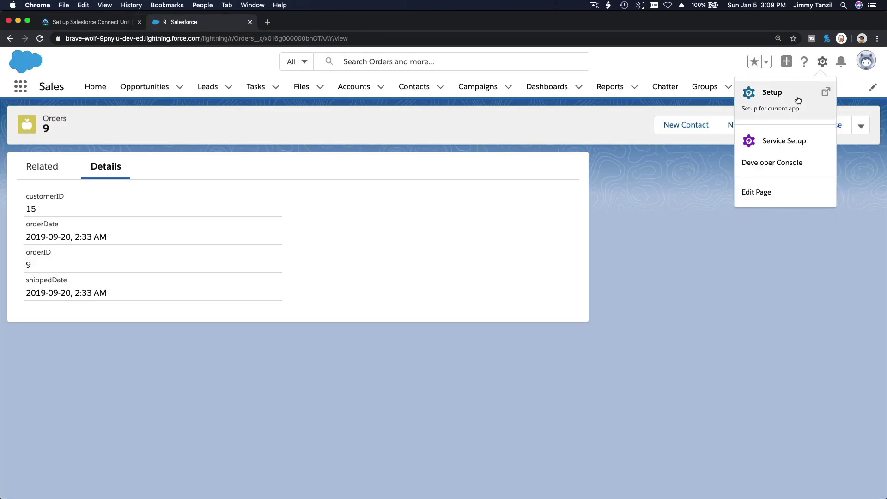
click(795, 95)
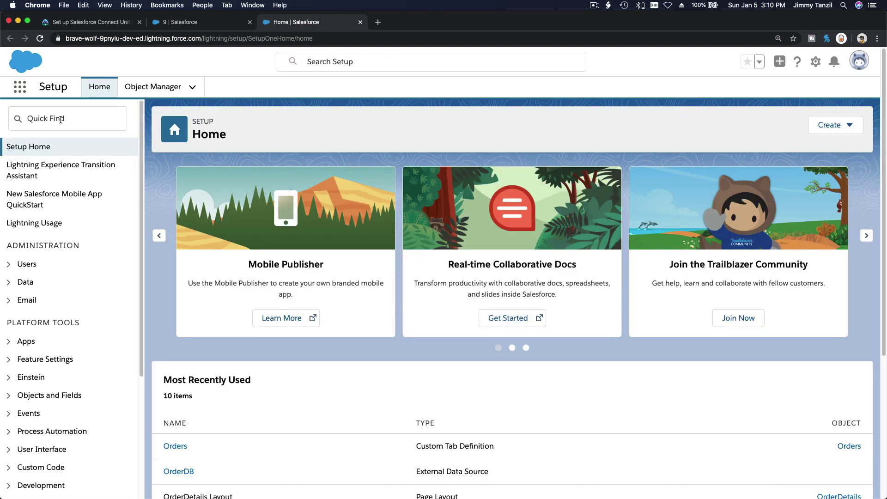
click(60, 120)
text(Ex)
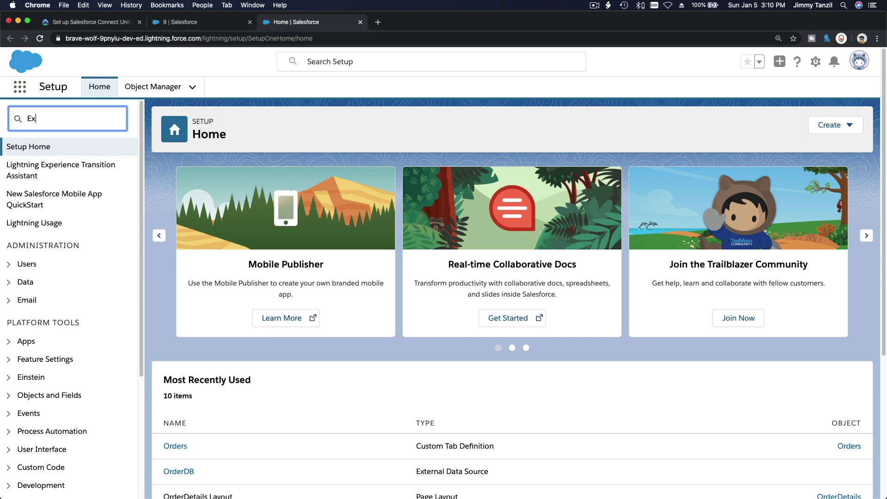
text(ter)
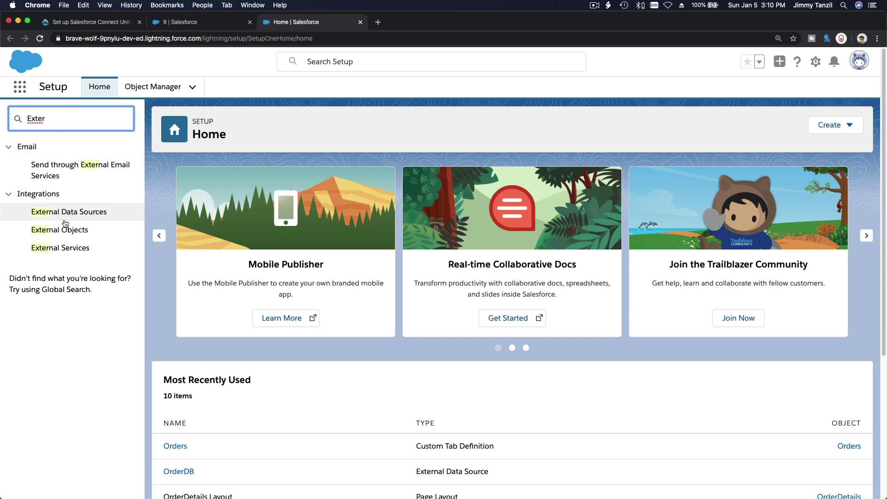
click(67, 213)
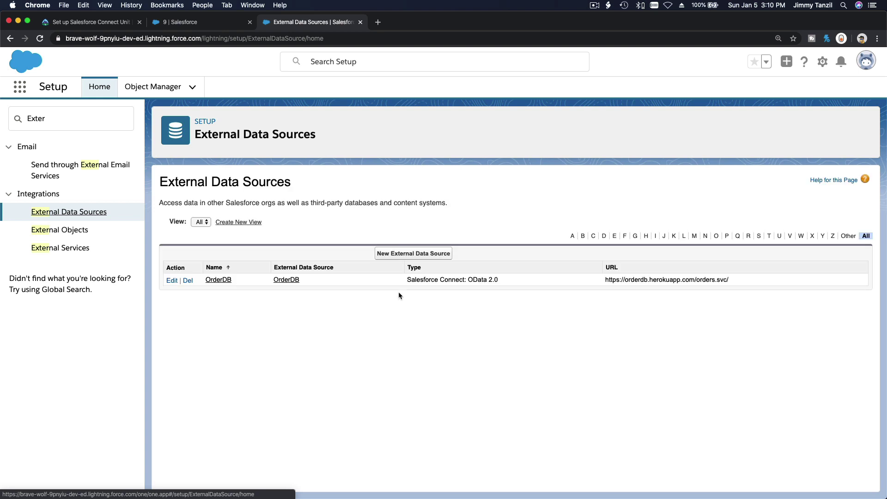
click(401, 254)
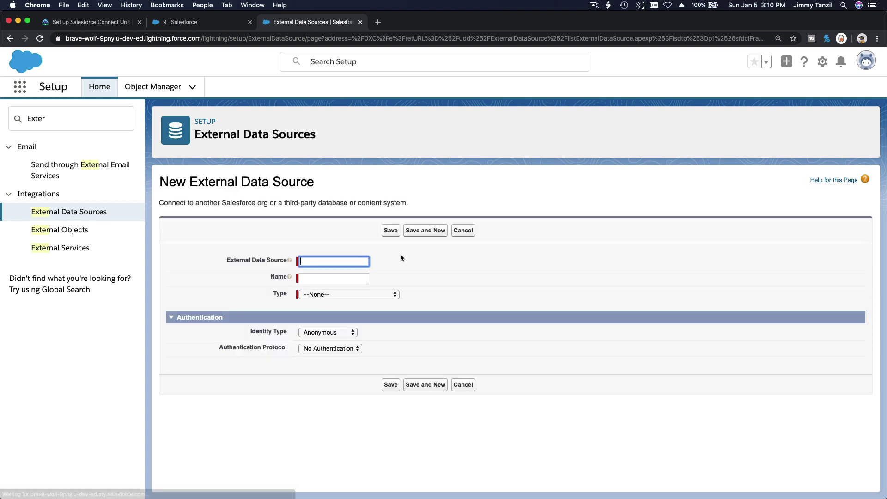
- Enter label Mobile Devices with type Salesforce Connect: OData 2.0, then cancel after the limit error
text(Mobile Devices)
key(Tab)
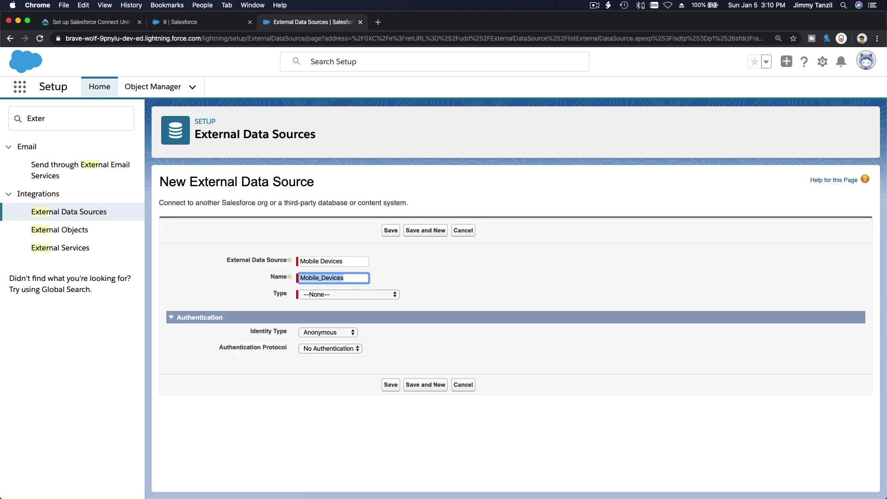
click(365, 294)
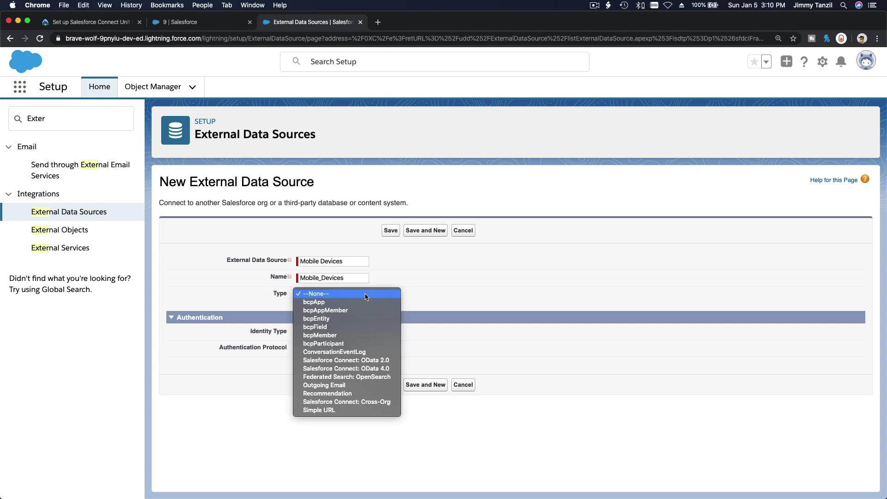
click(367, 361)
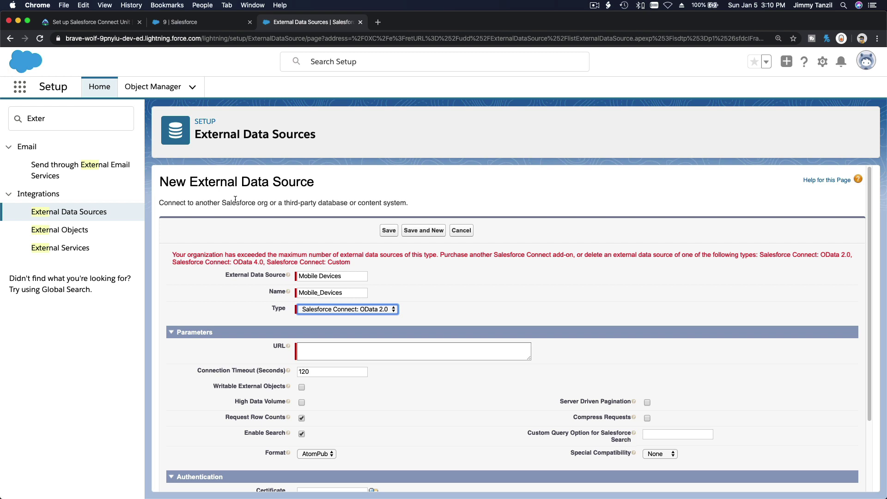
click(461, 231)
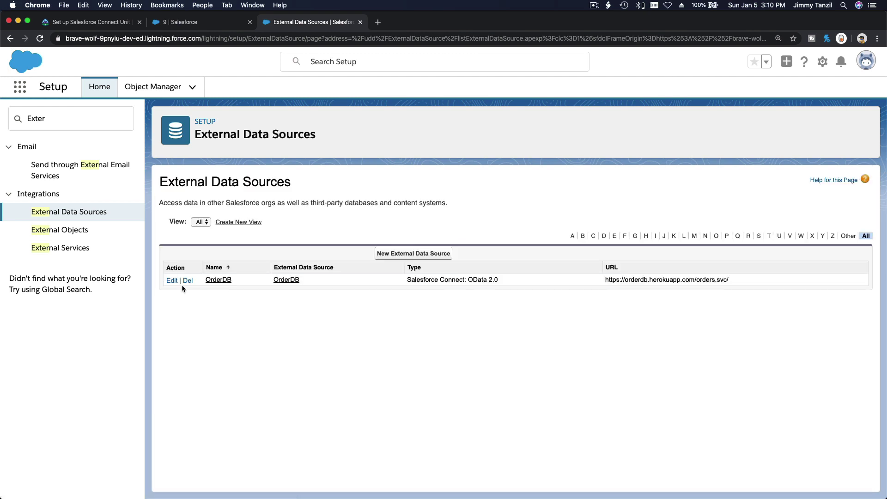
- Attempt to delete the OrderDB data source and confirm the deletion
click(187, 280)
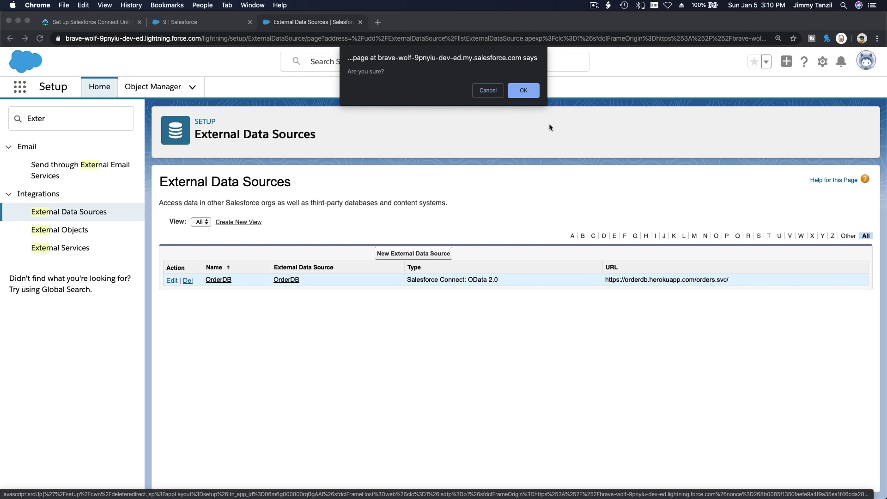
click(523, 91)
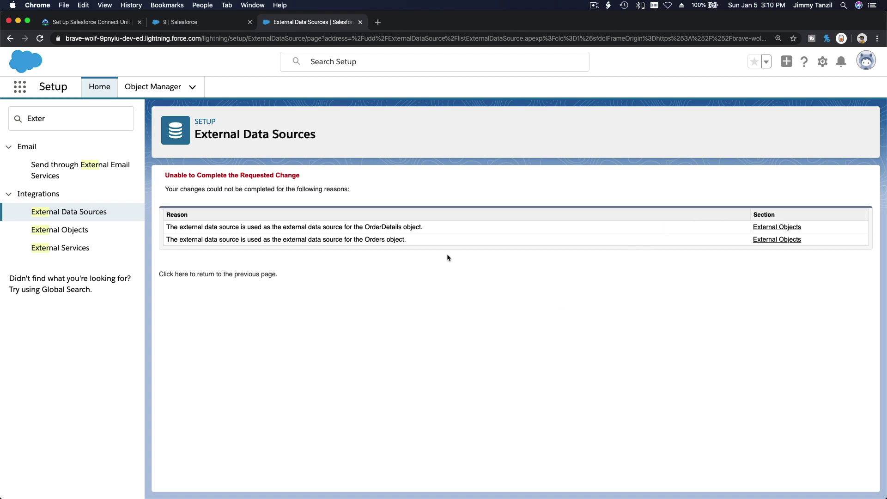
- Delete the OrderDetails external object, retrying after the session error
click(768, 228)
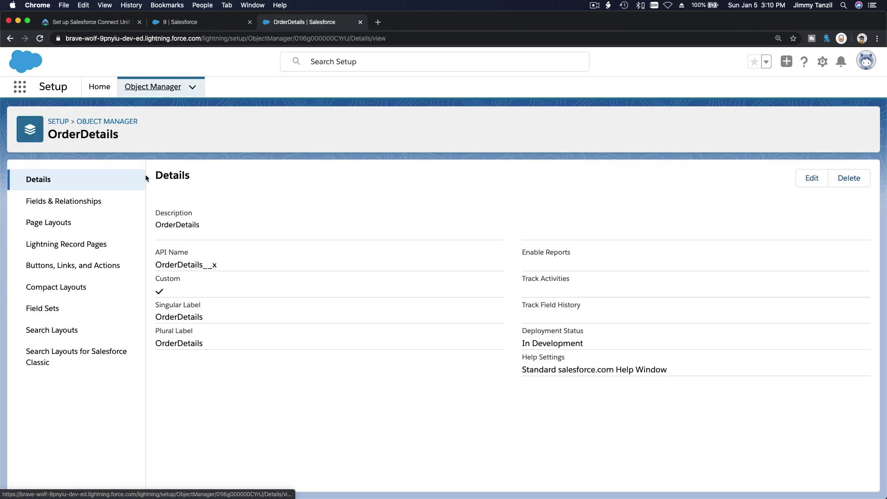
click(848, 178)
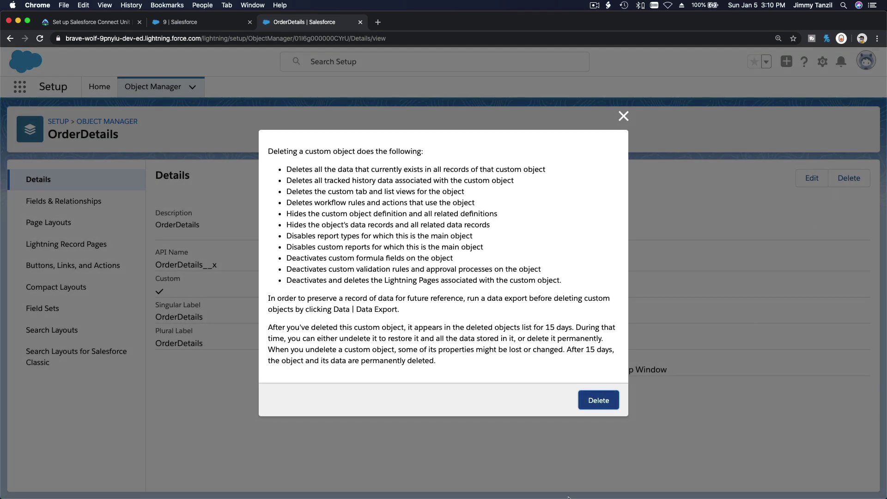
click(601, 399)
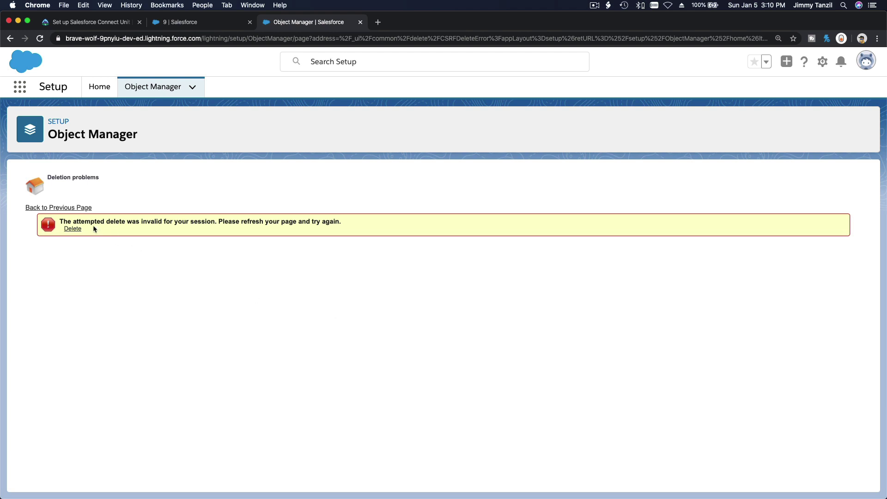
click(74, 230)
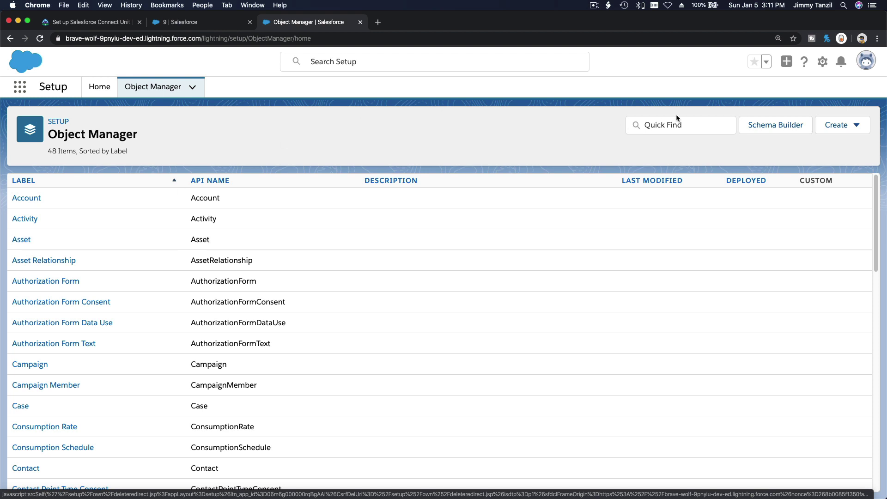
- Filter Object Manager's Quick Find by 'Order'
click(676, 125)
text(Orders)
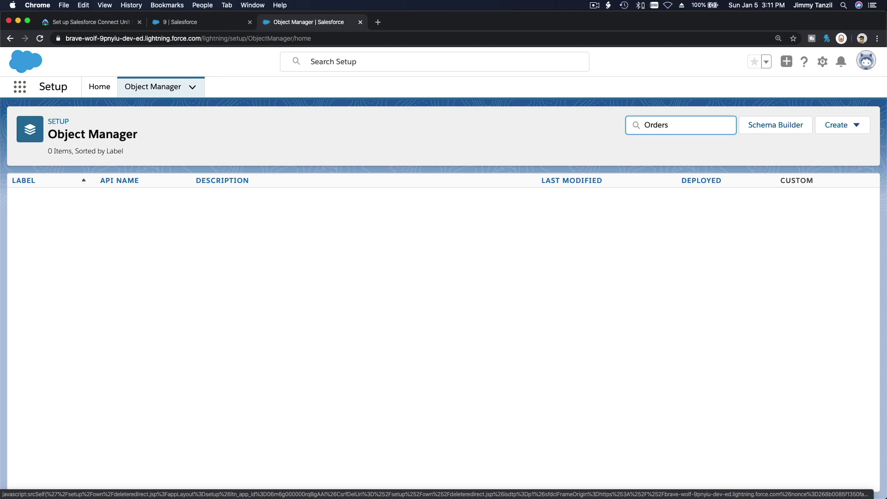
key(BackSpace)
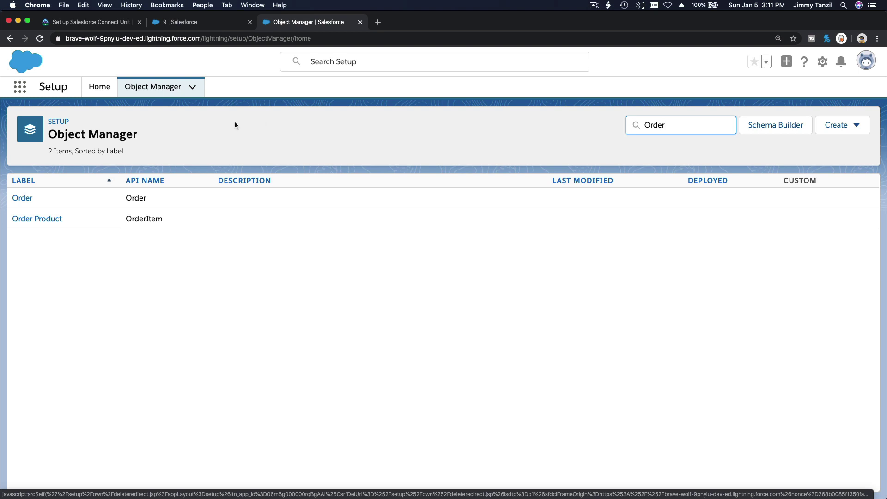
- Retry deleting OrderDB from External Data Sources, then delete the blocking Orders external object
click(823, 68)
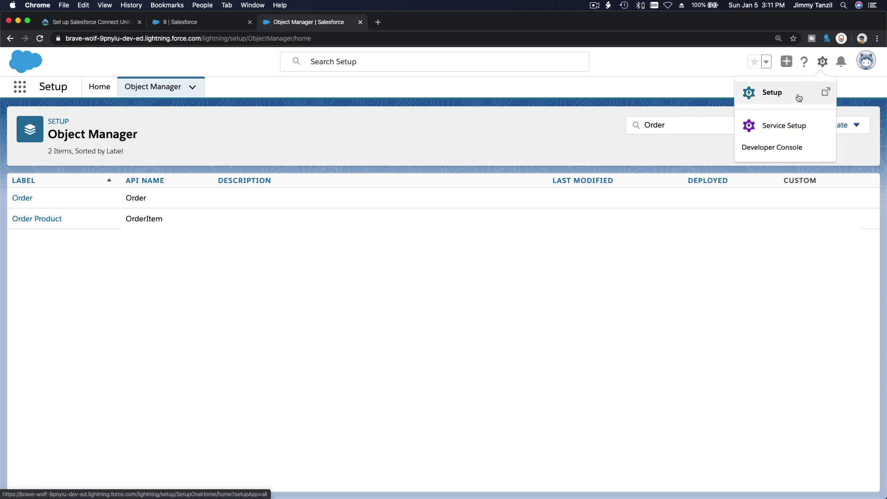
click(99, 88)
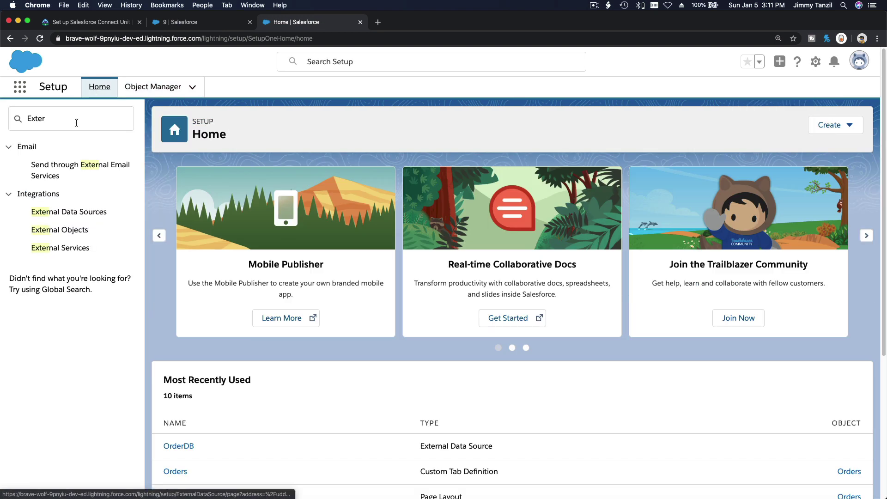
click(75, 213)
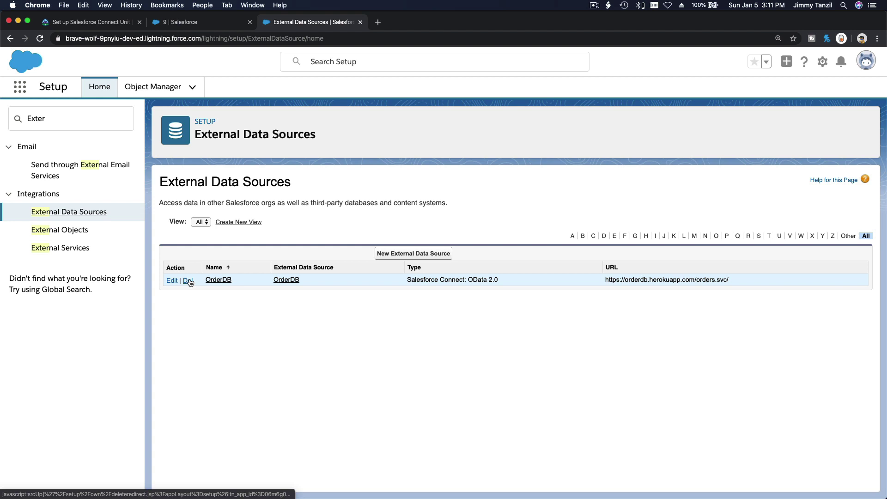
click(190, 280)
click(526, 91)
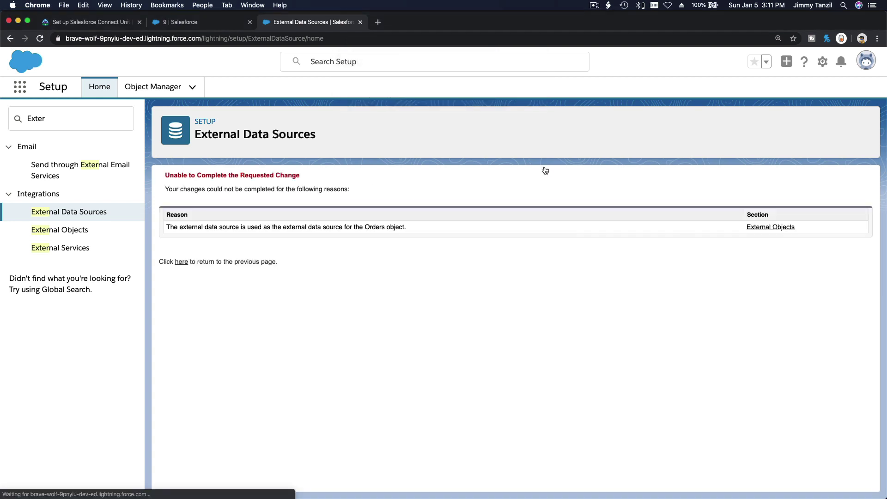
click(778, 229)
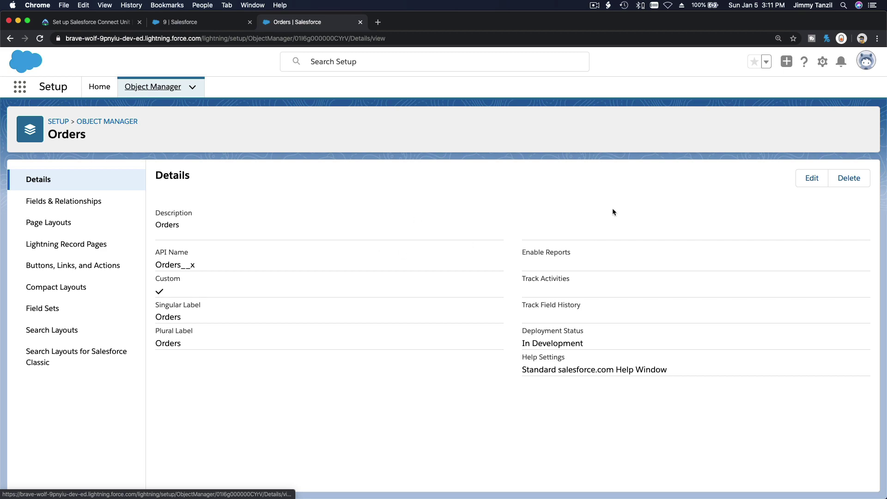
click(848, 184)
click(602, 408)
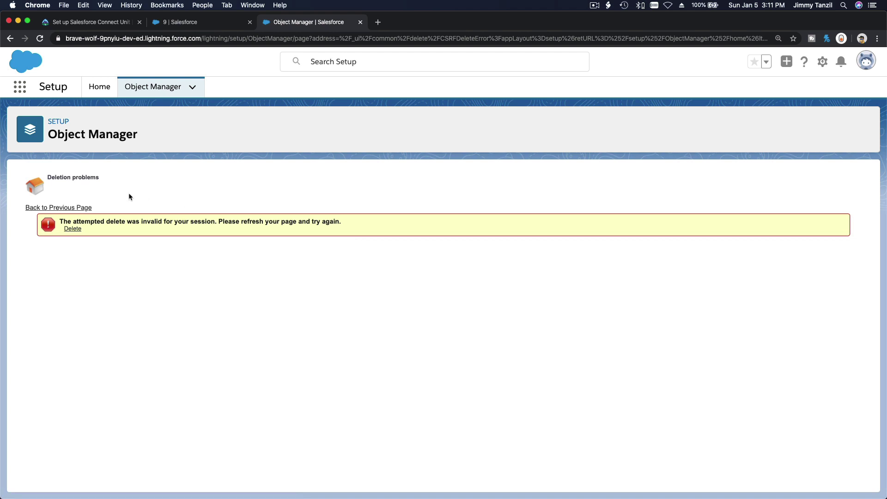
- Try deleting OrderDB again and re-delete the Orders object, retrying after the session error
click(97, 87)
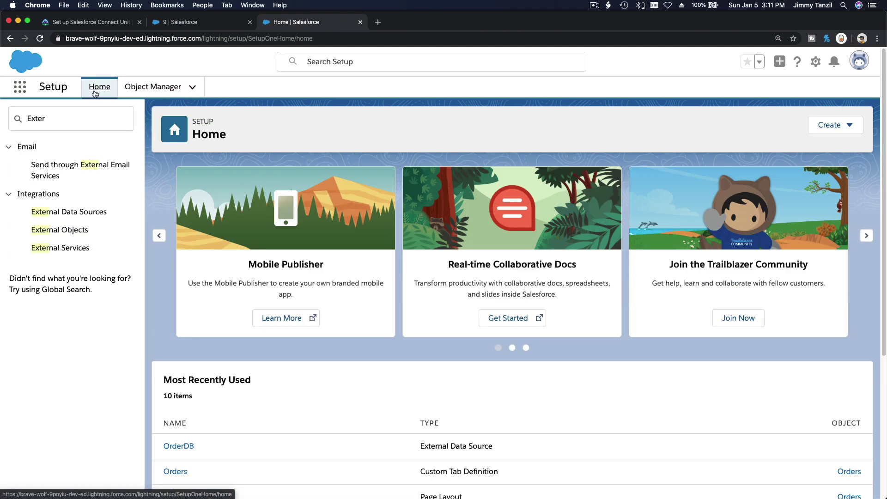
click(76, 212)
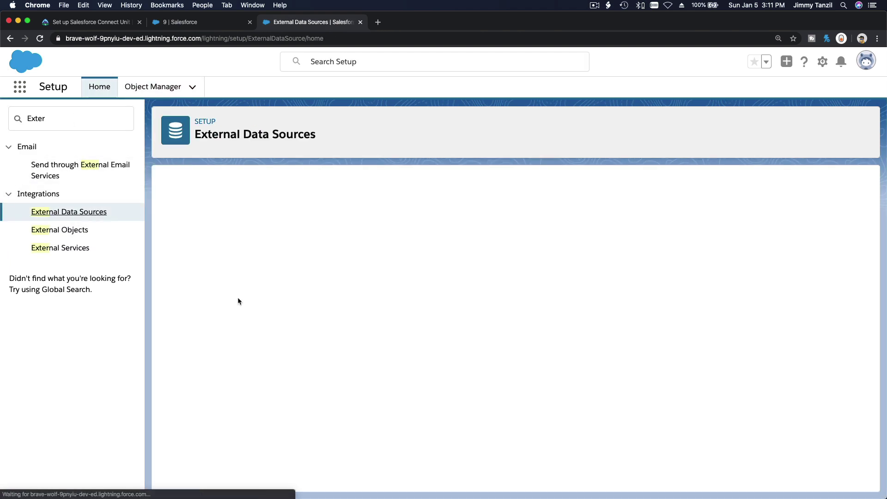
click(187, 280)
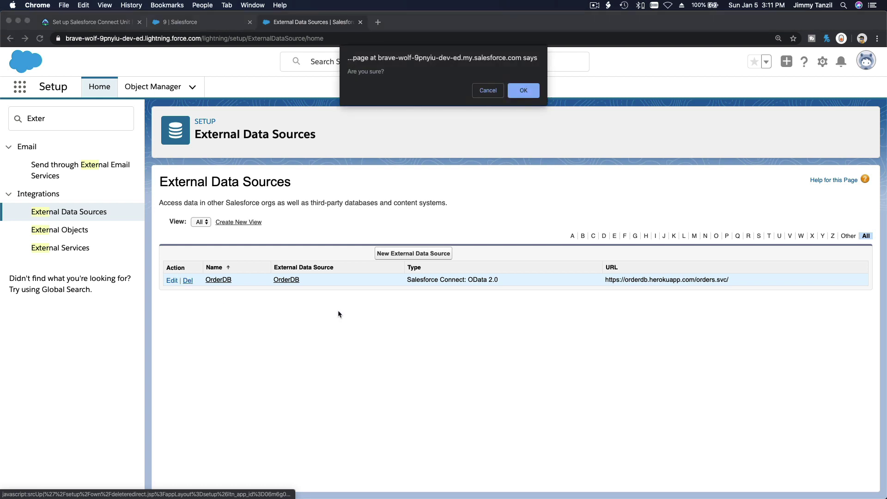
click(528, 90)
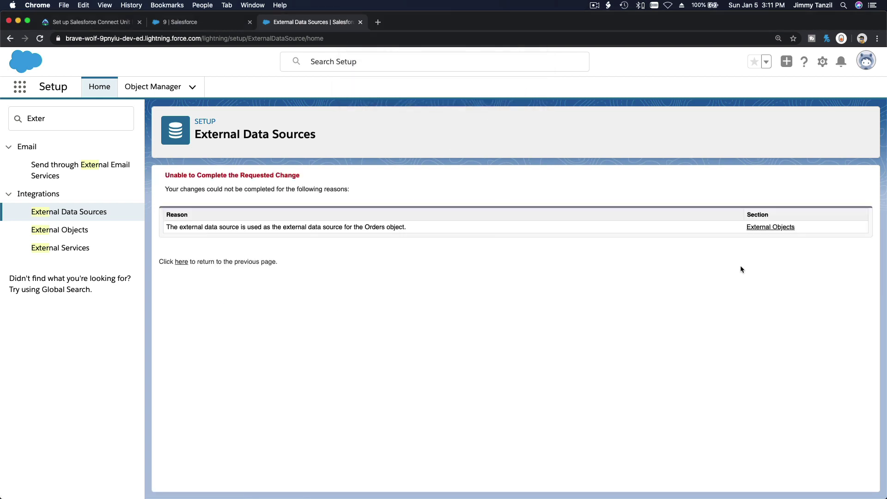
click(773, 229)
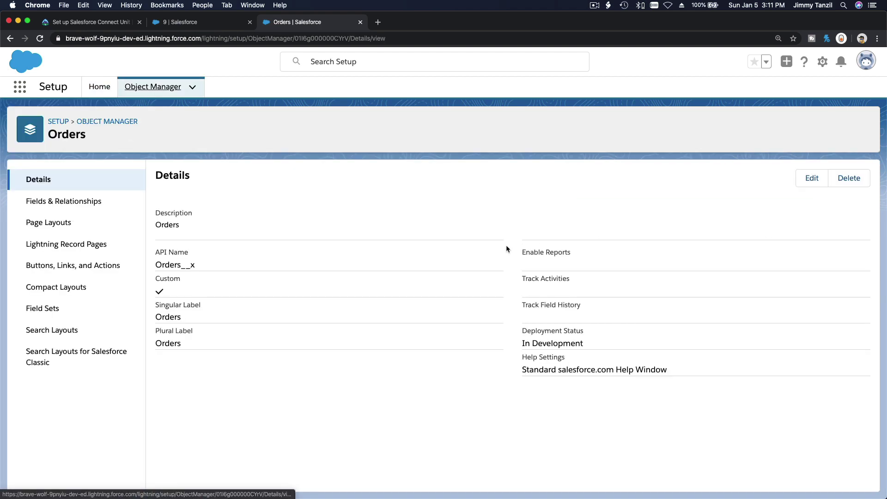
click(848, 180)
click(602, 398)
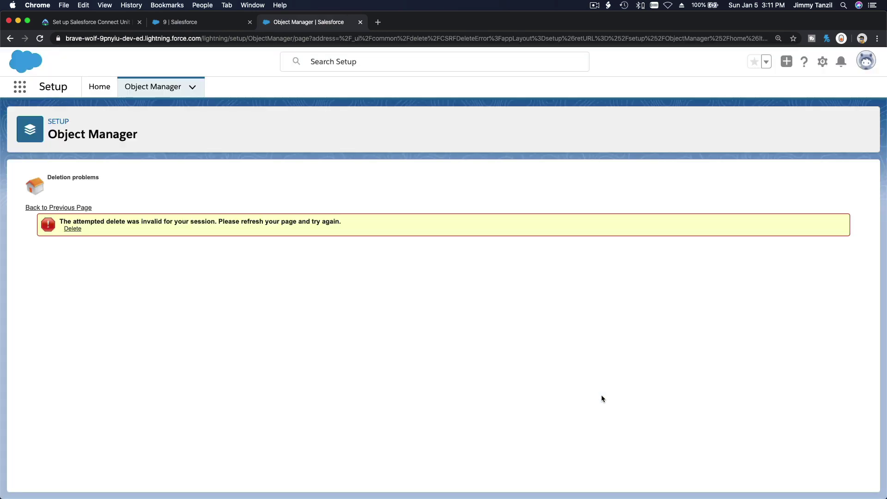
click(72, 228)
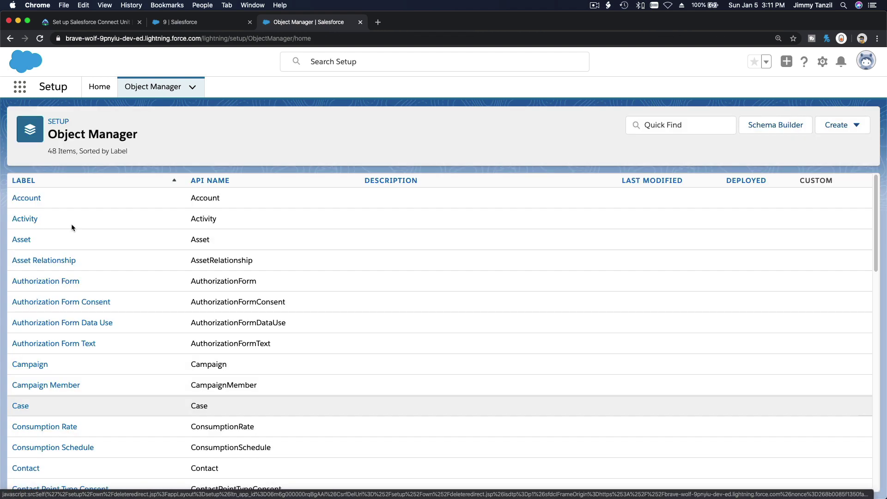
- Delete the OrderDB data source so no external data sources remain
click(170, 23)
click(106, 25)
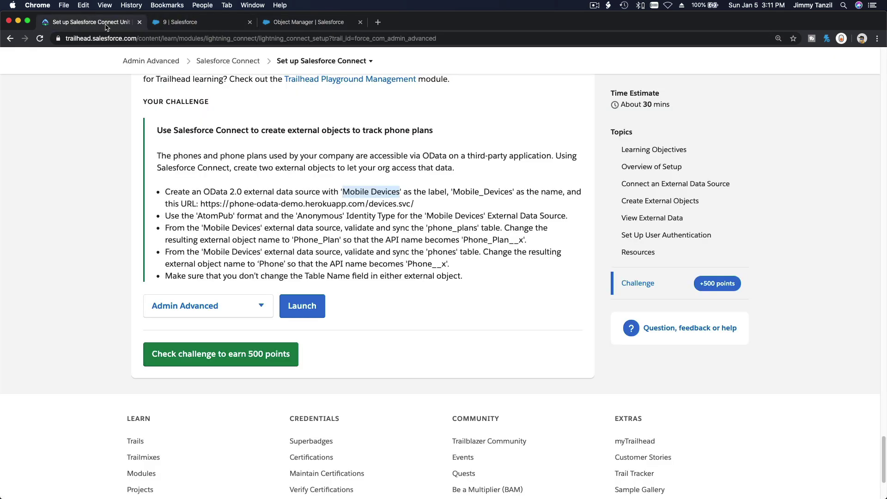
click(284, 26)
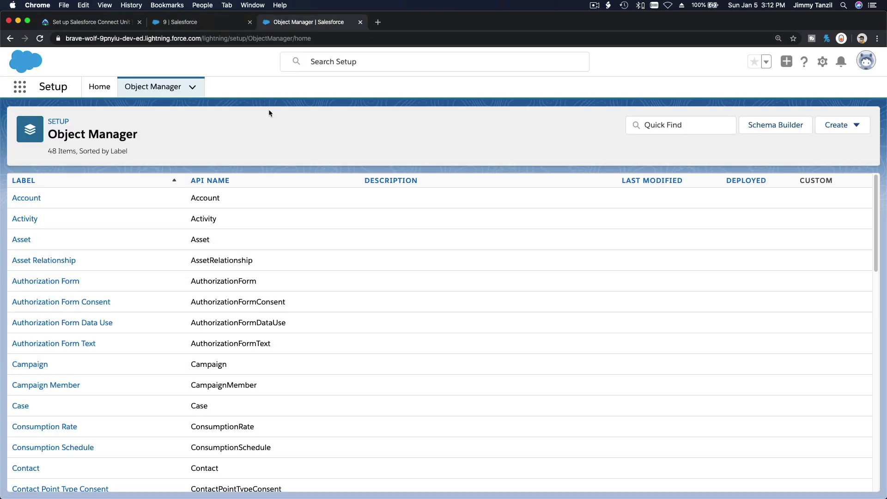
click(99, 86)
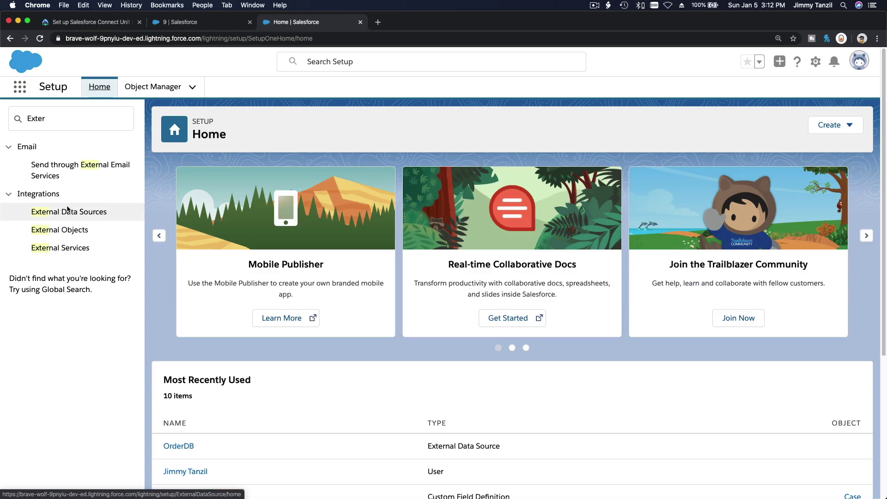
click(68, 212)
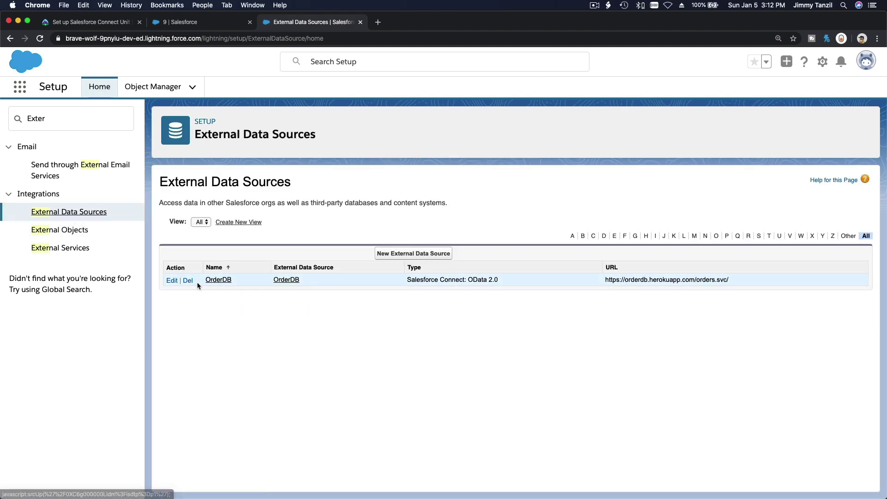
click(187, 281)
click(528, 88)
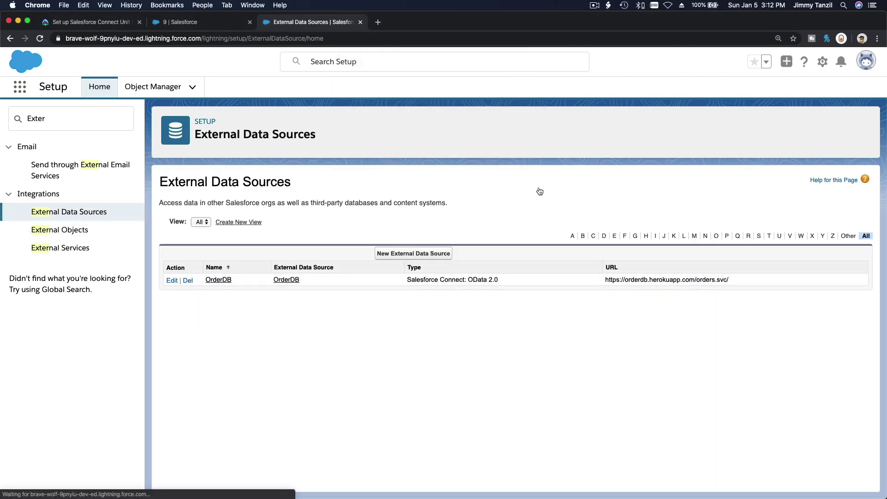
- Start a new data source labelled Mobile Devices with type Salesforce Connect: OData 2.0
click(424, 257)
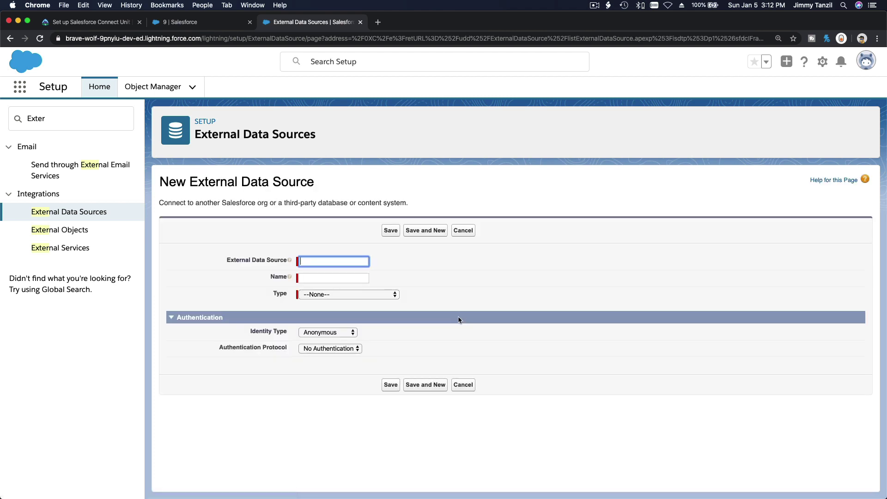
text(Mobile Devices)
key(Tab)
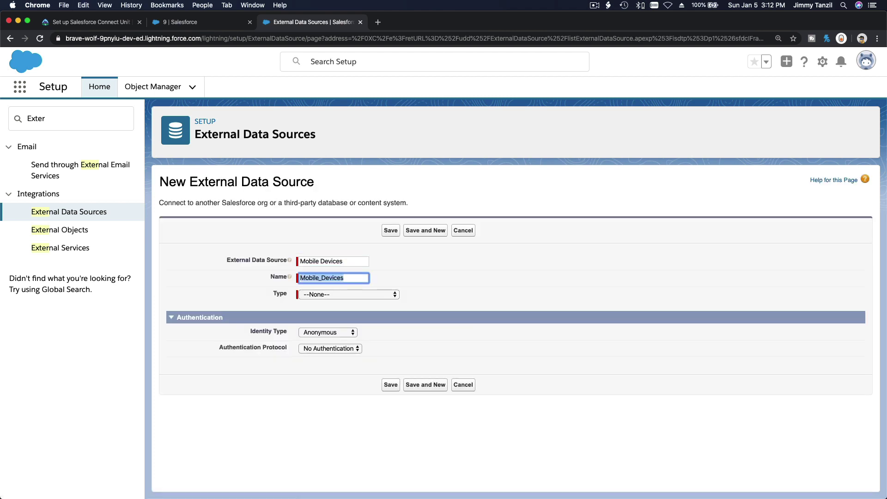
click(327, 295)
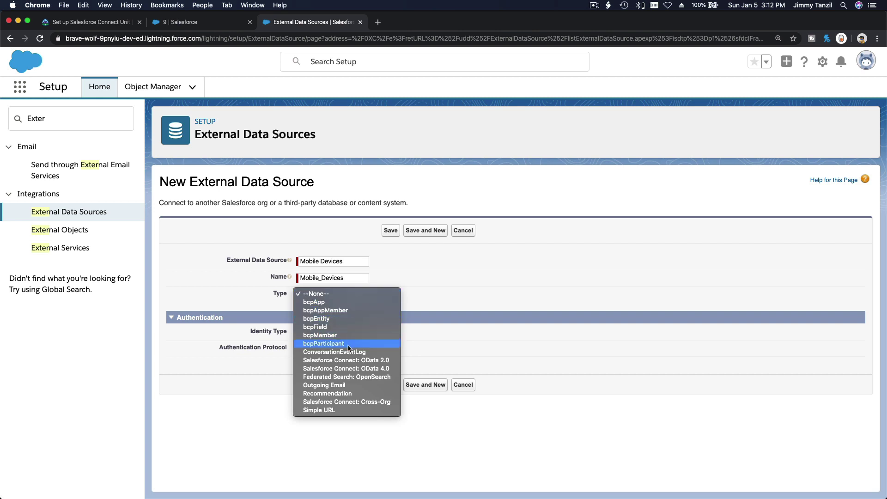
click(355, 360)
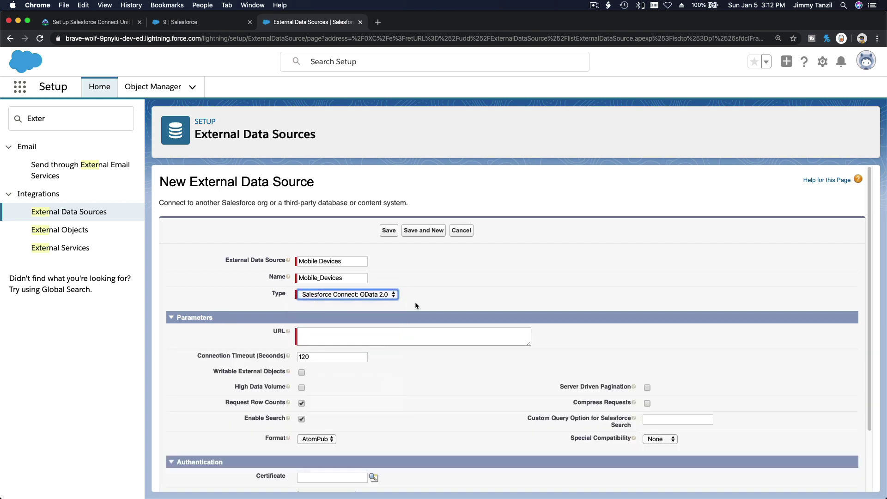
click(115, 23)
click(372, 244)
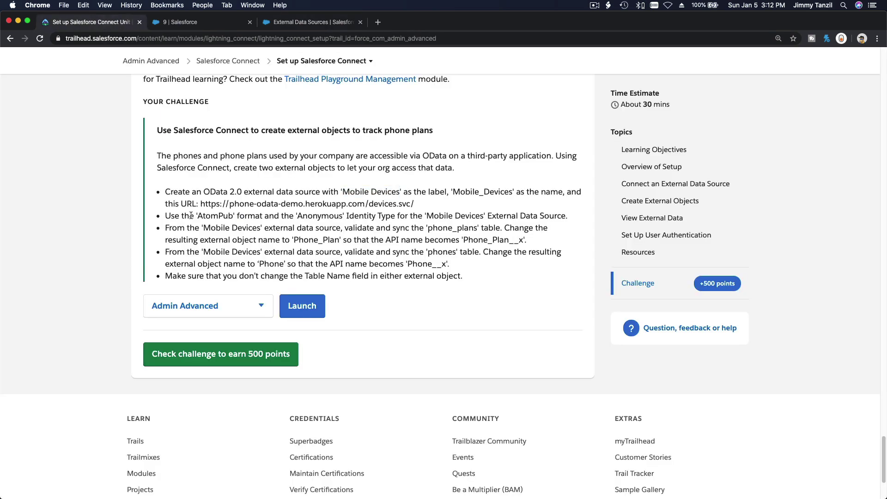
drag(201, 203, 416, 209)
key(super+c)
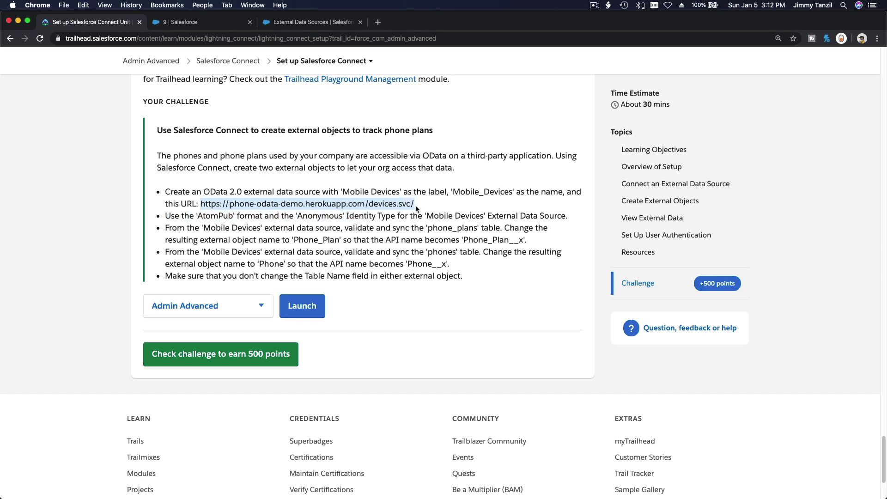
click(299, 23)
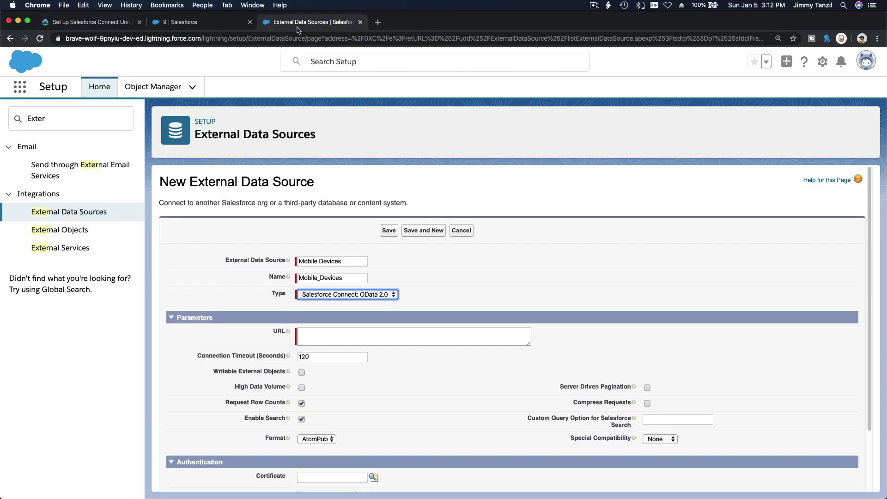
click(359, 343)
key(super+v)
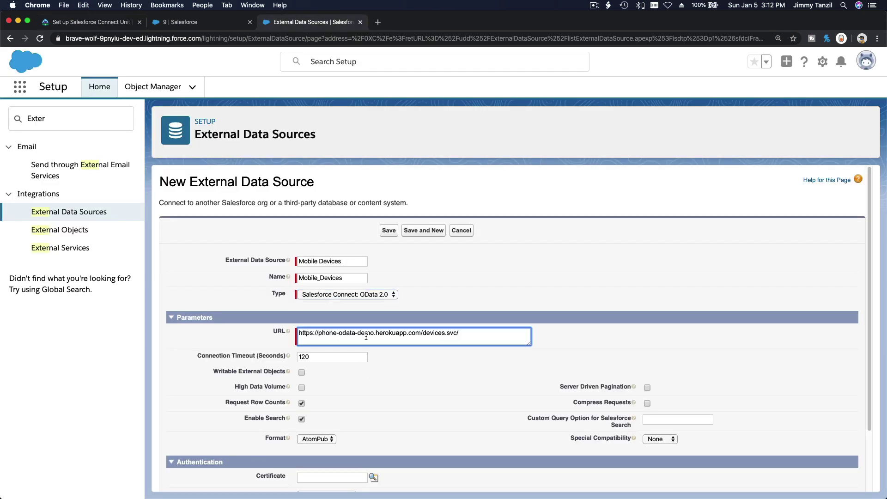
- Check the settings against the challenge, keeping AtomPub and Anonymous, and save the data source
click(113, 25)
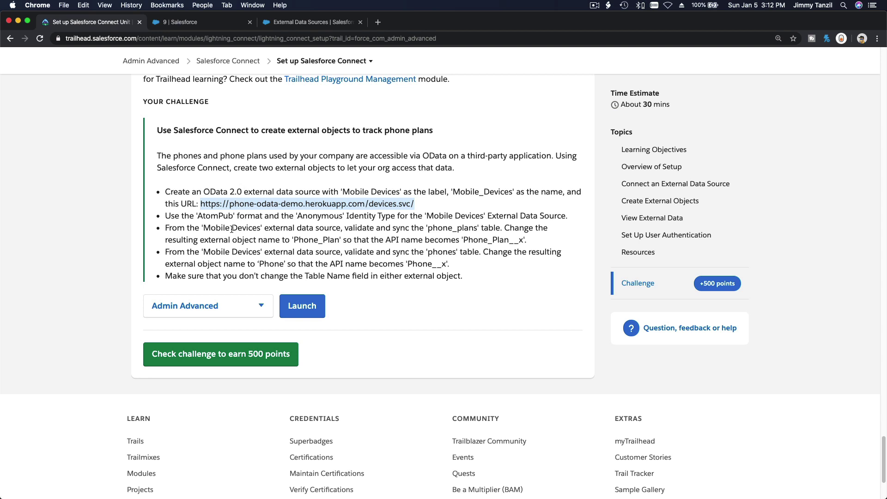
scroll(232, 229, down, 1)
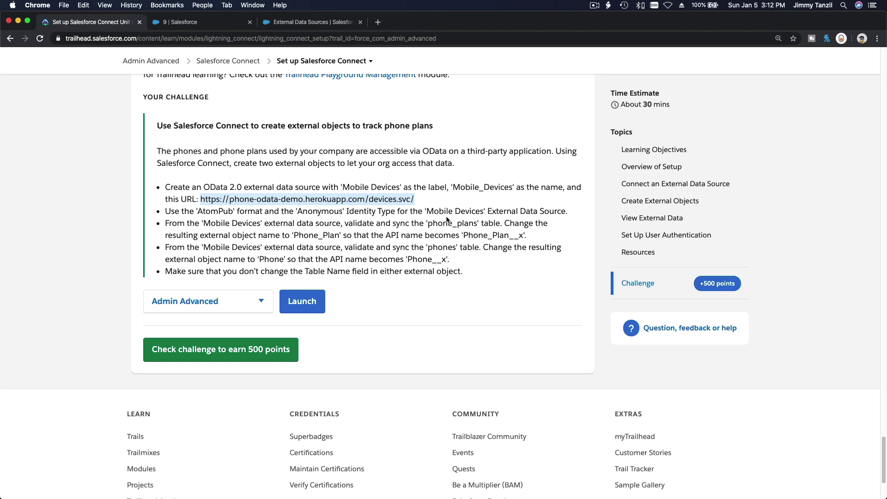
click(283, 23)
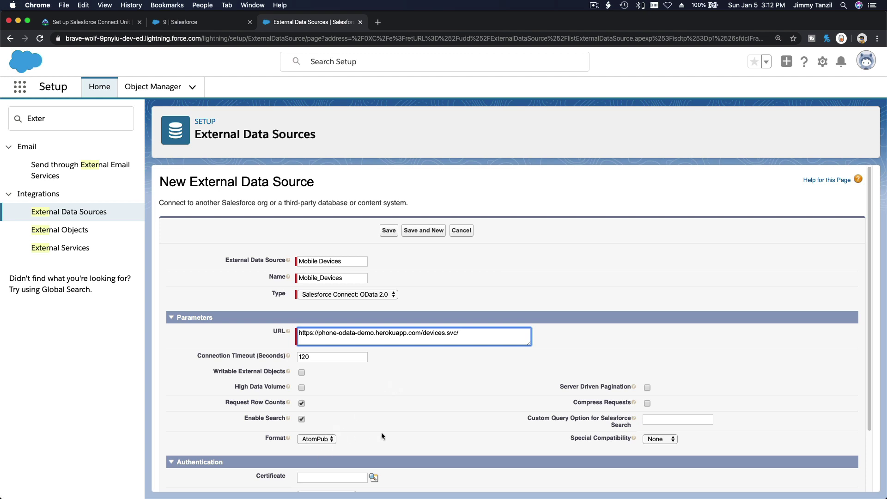
scroll(381, 432, down, 2)
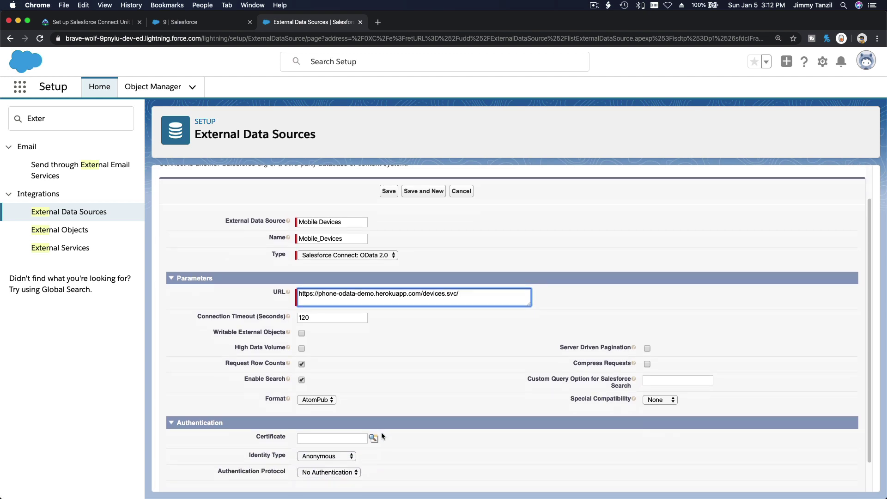
click(101, 26)
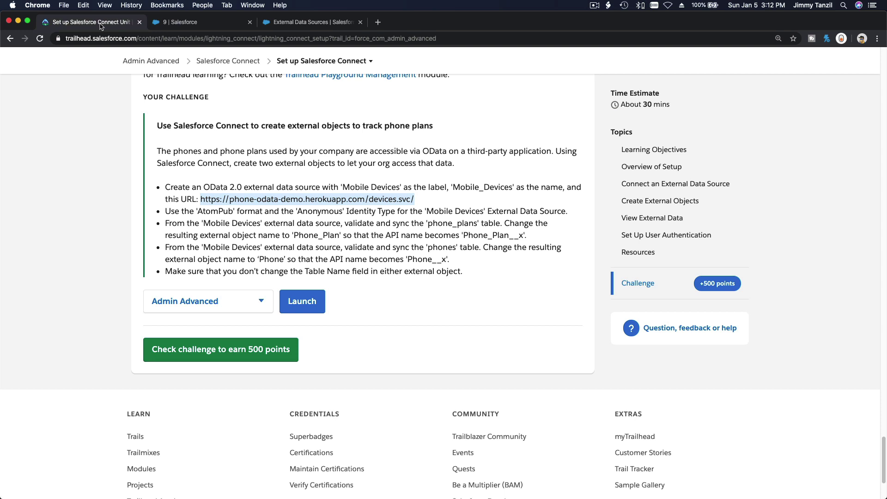
click(283, 24)
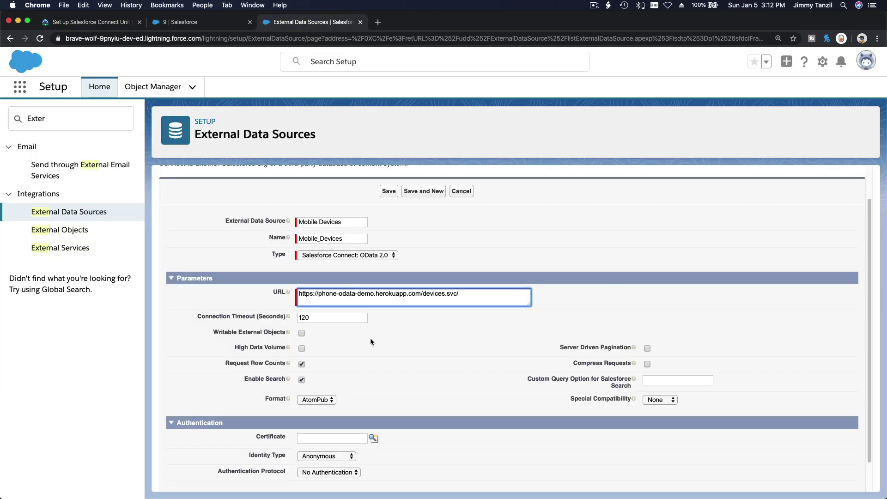
scroll(369, 342, down, 2)
click(389, 475)
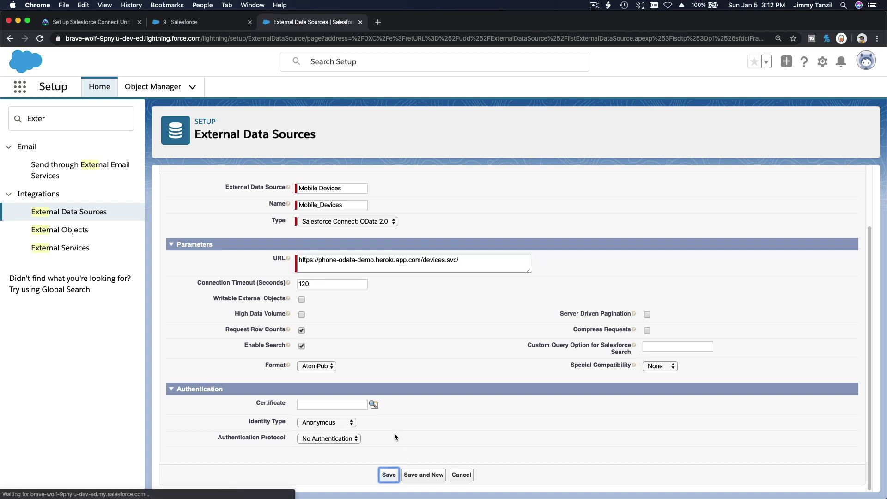
- Validate Mobile Devices and sync the phone_plans and phones tables as external objects
scroll(408, 341, down, 4)
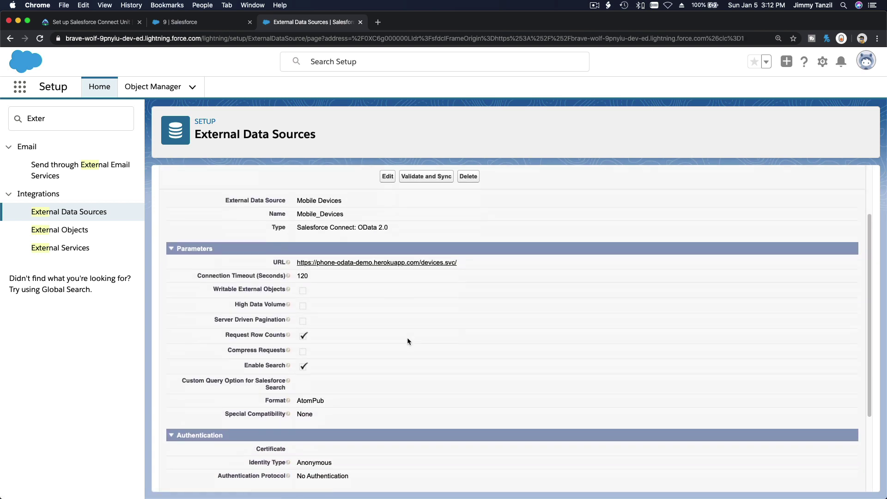
scroll(408, 341, down, 5)
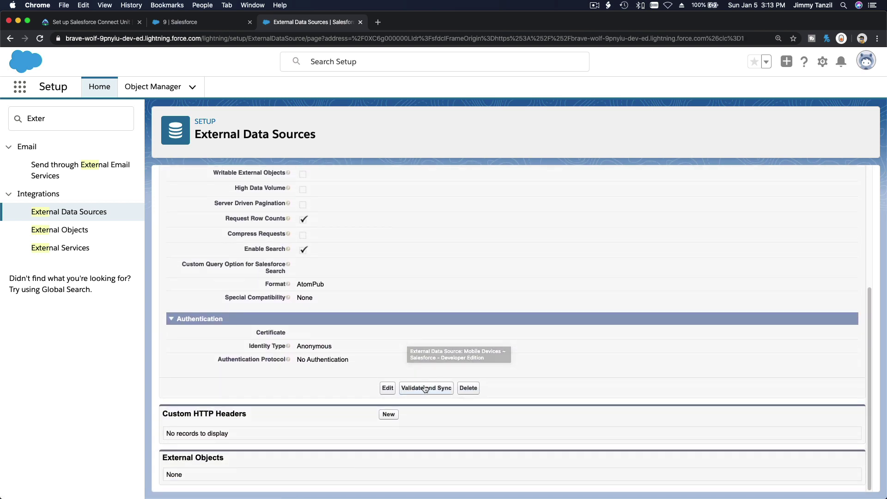
click(425, 389)
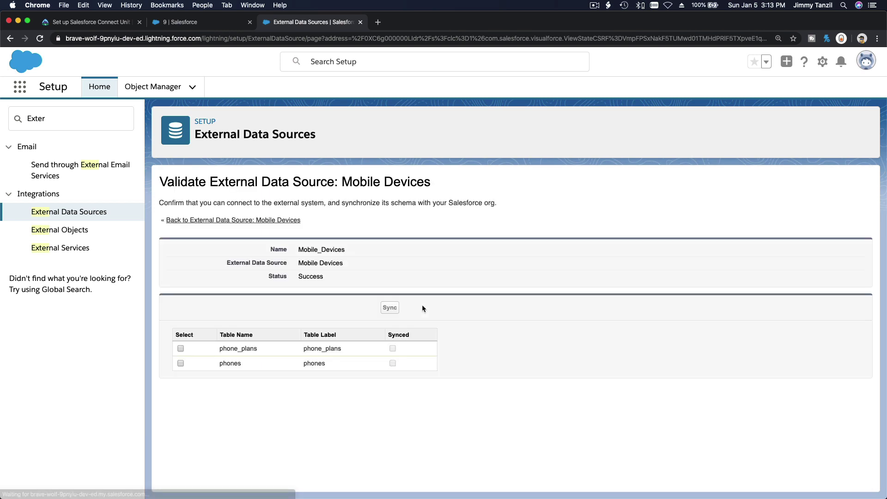
click(180, 349)
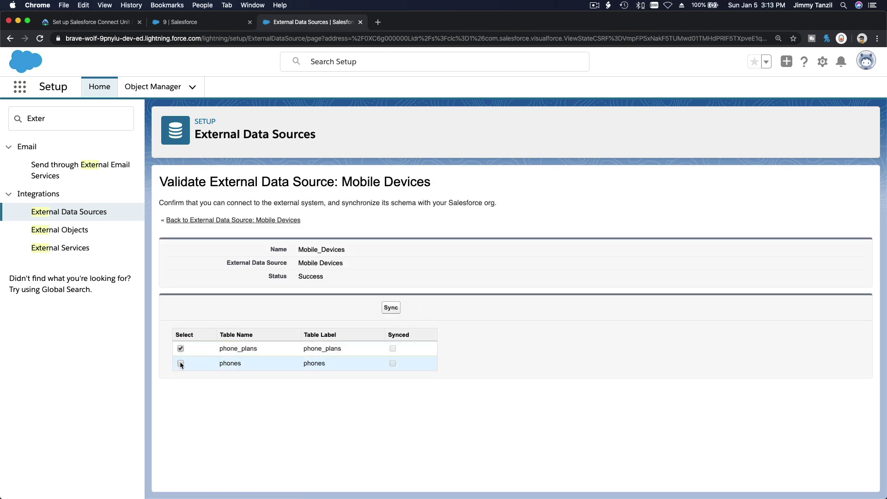
click(180, 363)
click(392, 306)
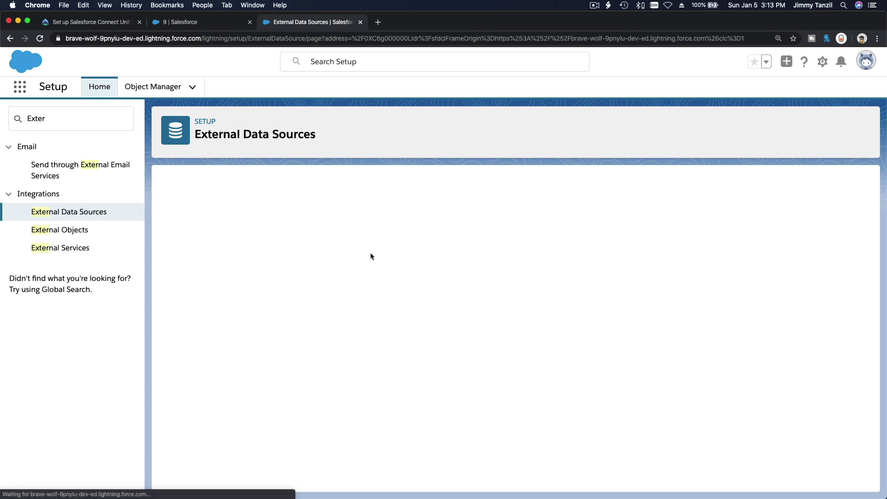
scroll(370, 256, down, 5)
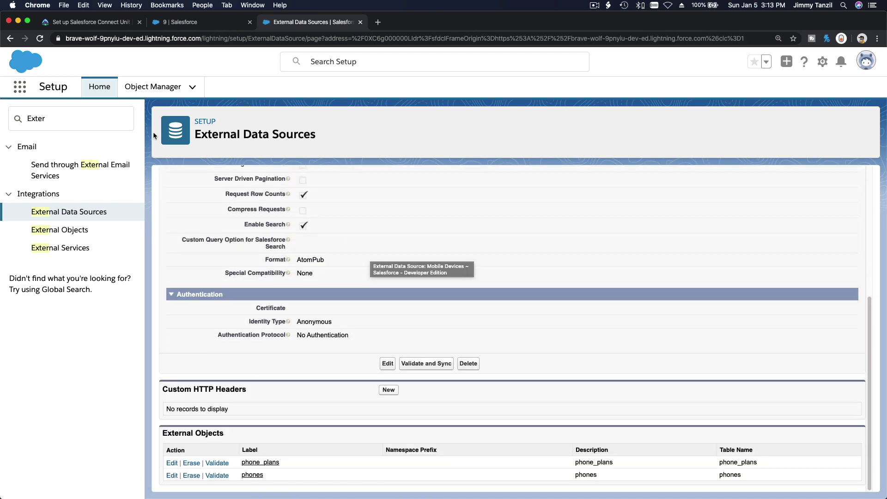
- Reread the Trailhead challenge's phone_plans, phones and Table Name requirements
click(100, 25)
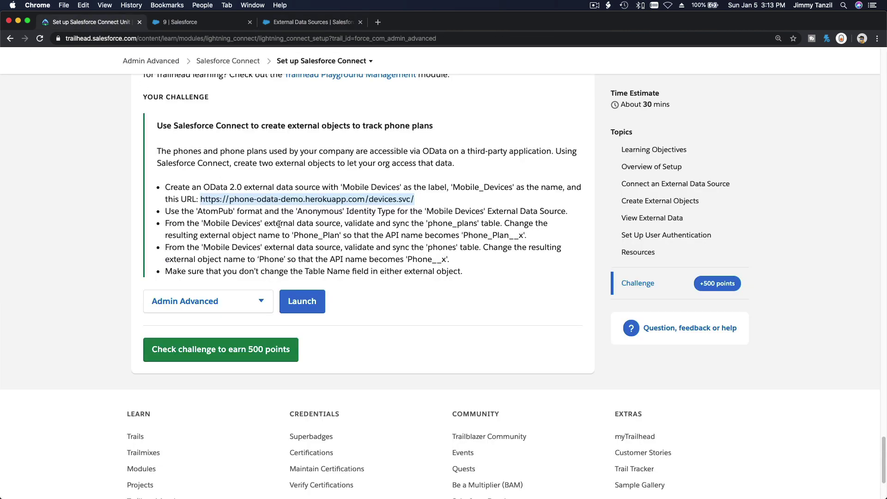
triple_click(468, 228)
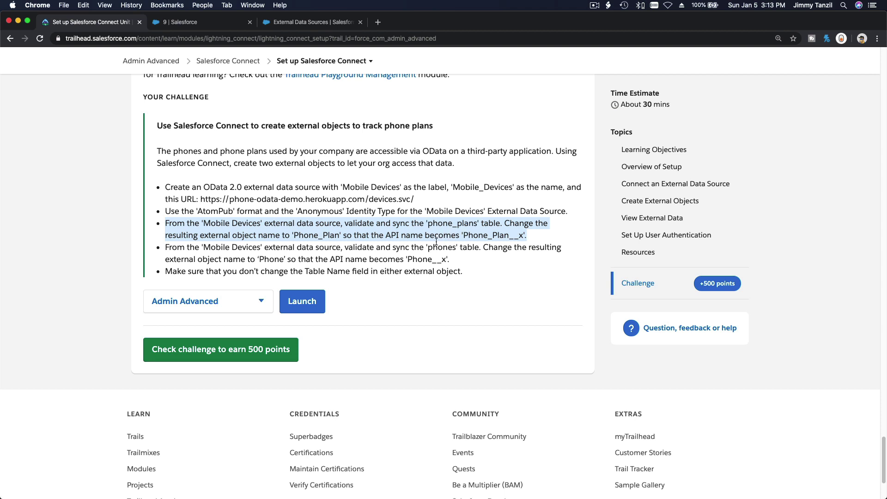
triple_click(313, 255)
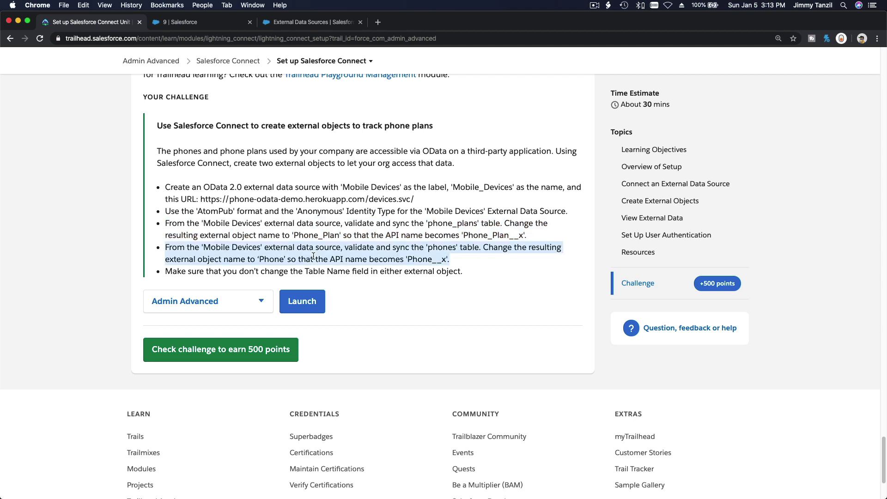
triple_click(401, 270)
click(413, 293)
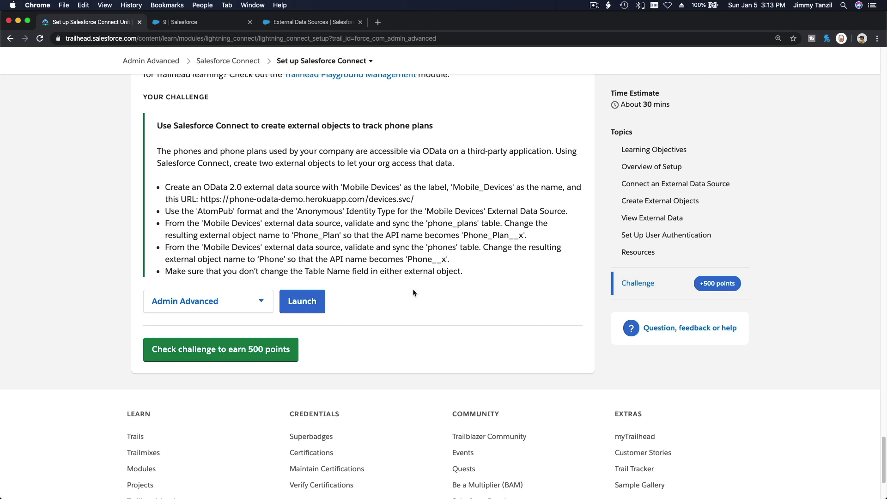
- Open the phone_plans external object from Mobile Devices and view its Fields & Relationships
click(206, 24)
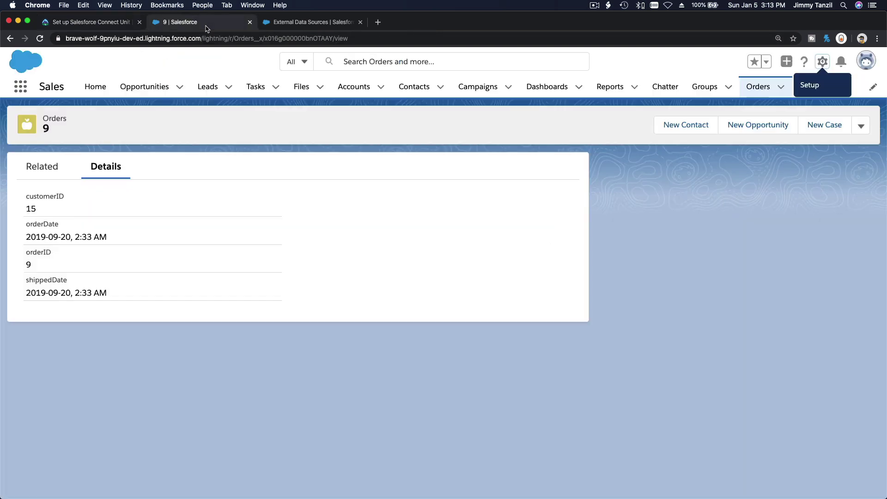
click(316, 23)
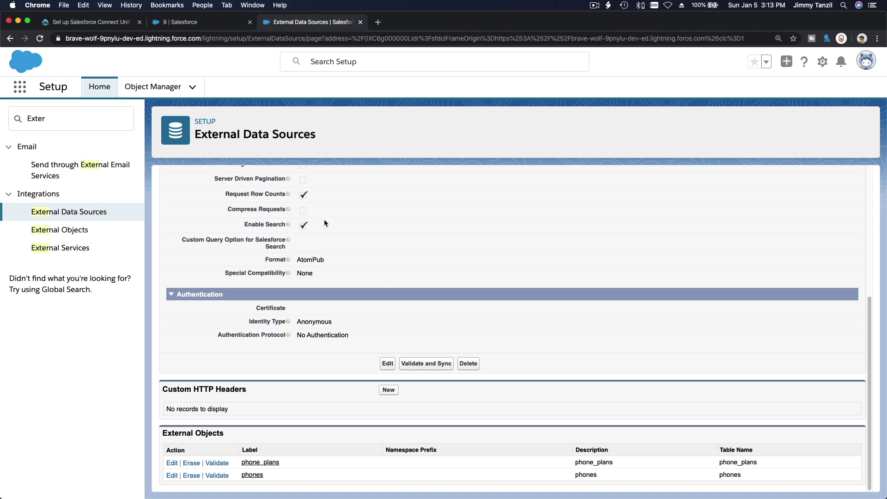
click(260, 461)
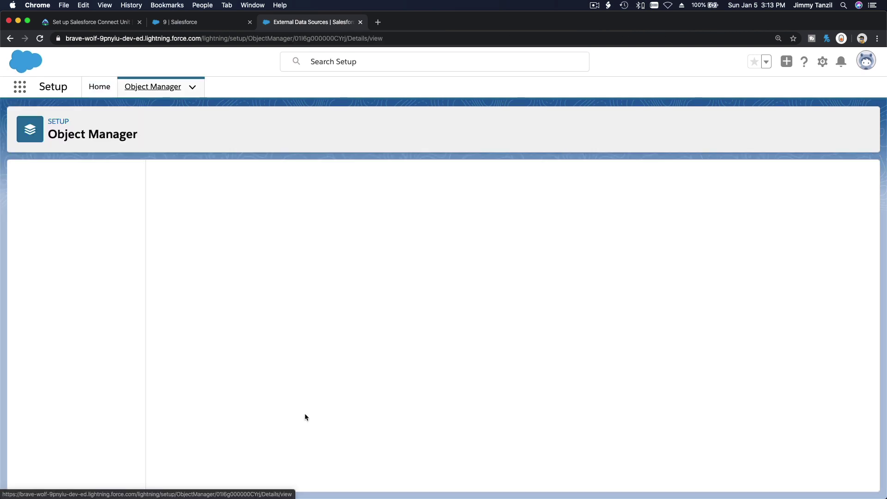
click(106, 202)
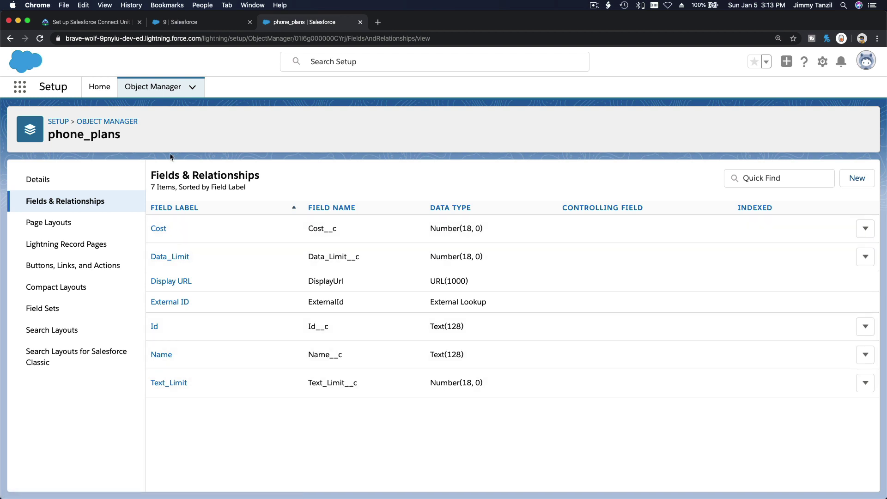
- Run the challenge check, which fails on missing Phone_Plan__x, and copy 'Phone_Plan' from the bullet
click(101, 25)
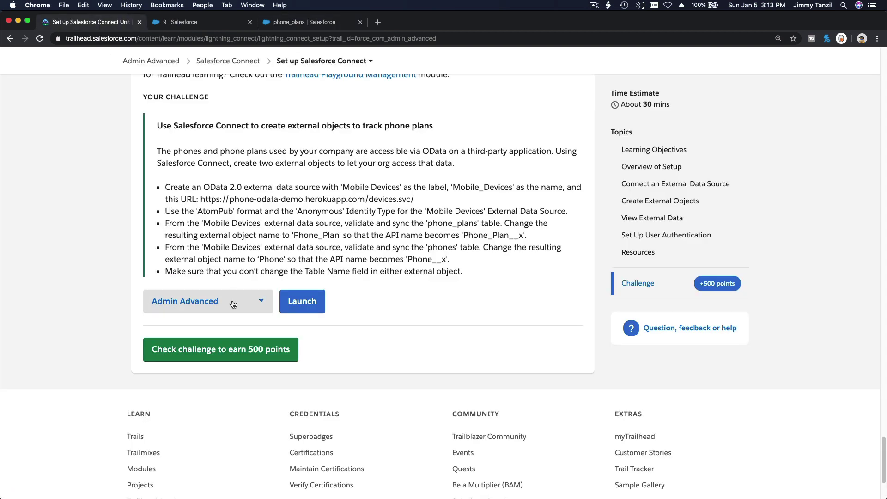
click(231, 354)
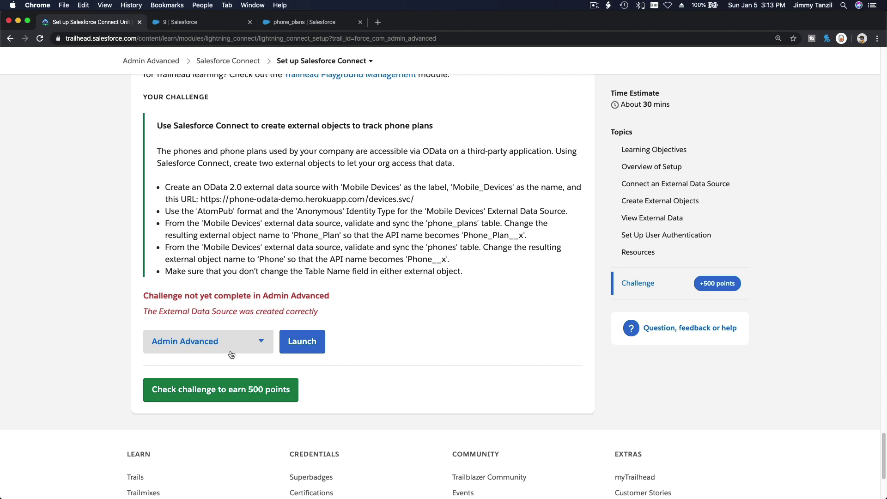
triple_click(173, 316)
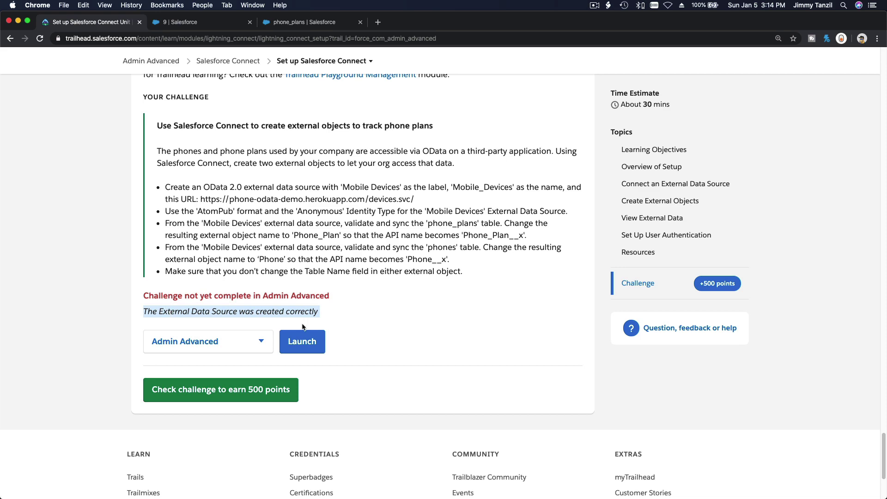
click(240, 390)
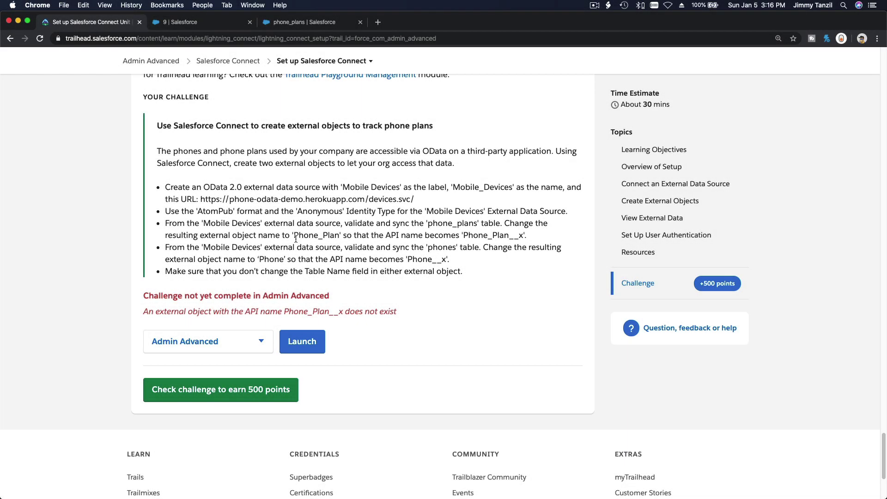
drag(294, 236, 336, 234)
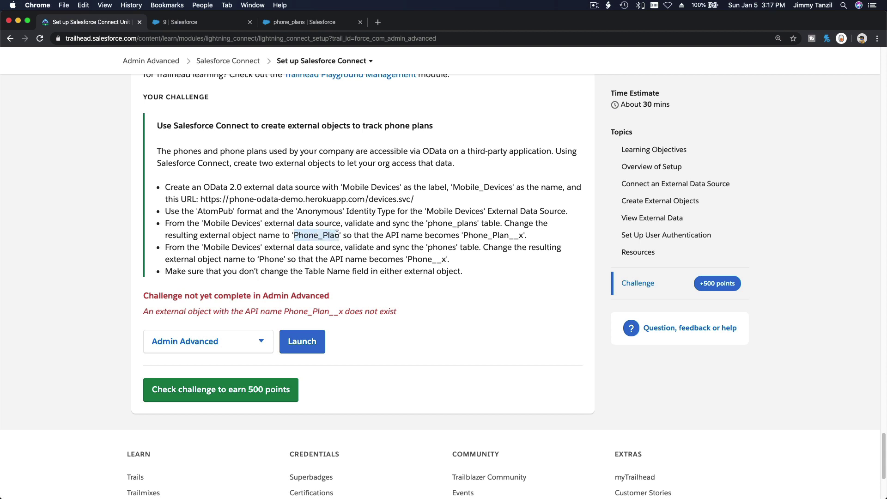
key(super+c)
- Paste Phone_Plan into the phone_plans object's Label and Object Name fields
click(301, 22)
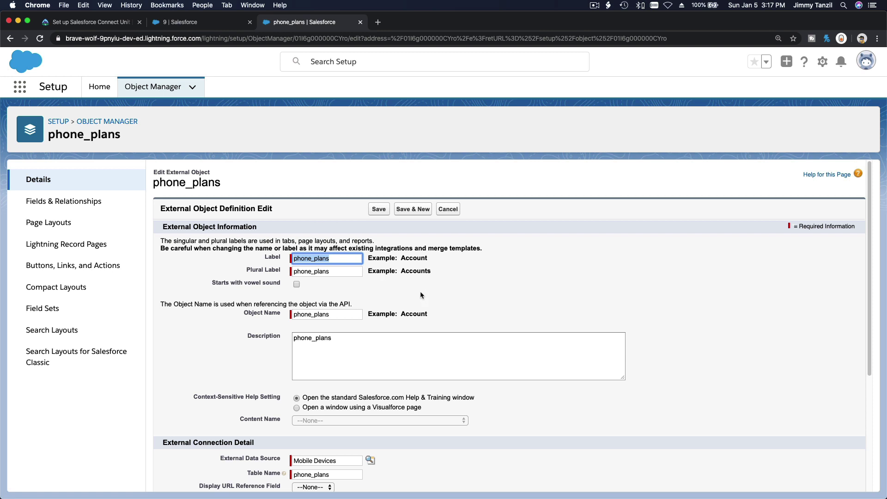
key(super+v)
key(Tab)
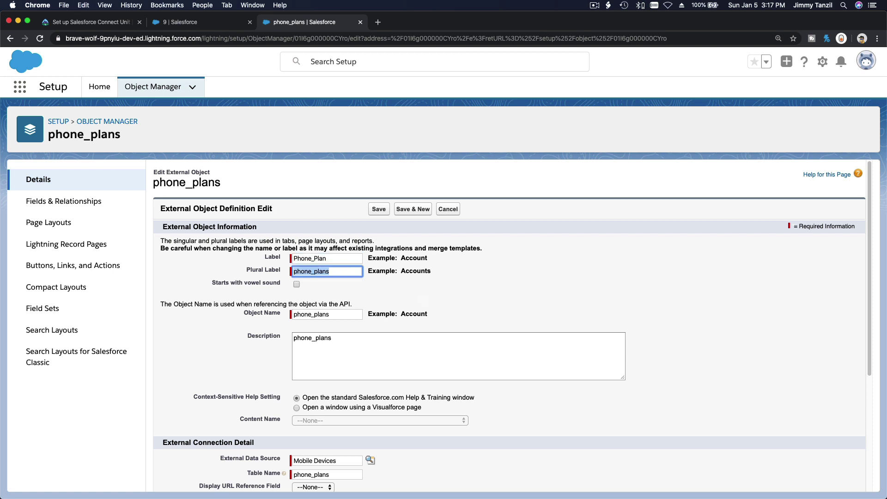
key(Tab)
key(Tab)
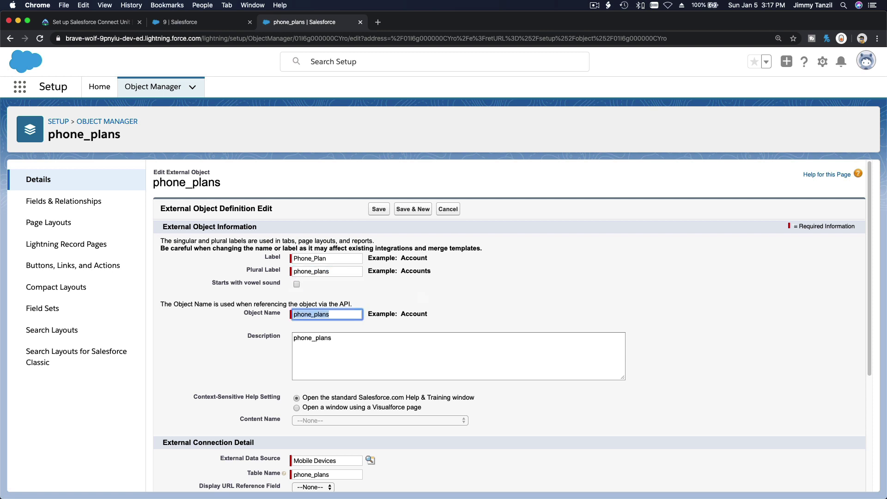
key(super+v)
key(shift+Tab)
key(shift+Tab)
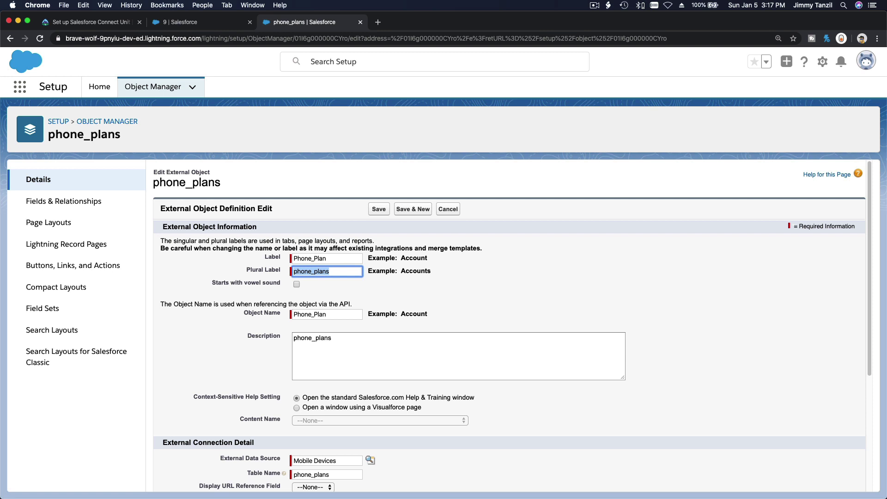
key(Tab)
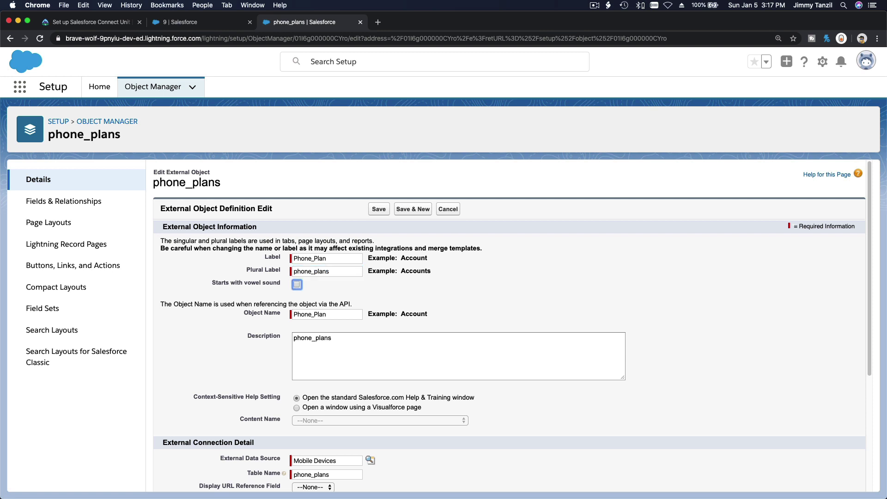
click(370, 295)
- Recheck the required name in the challenge, then save and confirm API name Phone_Plan__x
scroll(370, 295, down, 2)
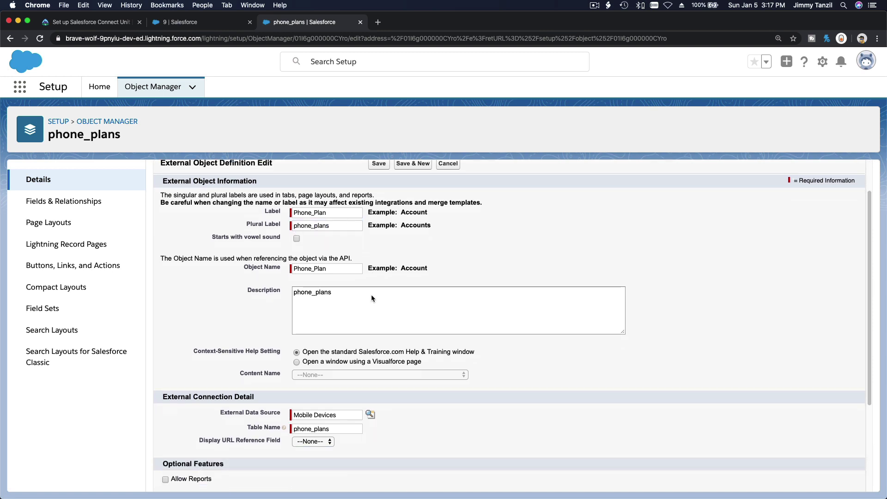
scroll(372, 297, down, 1)
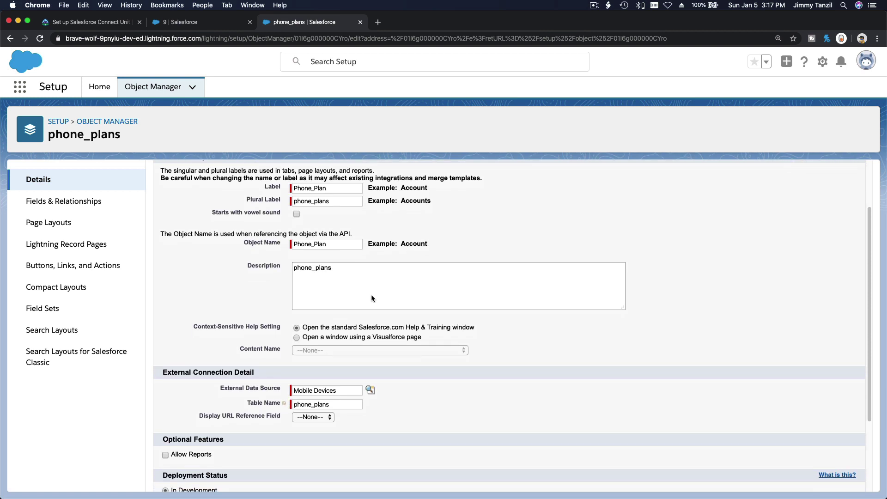
scroll(370, 294, down, 1)
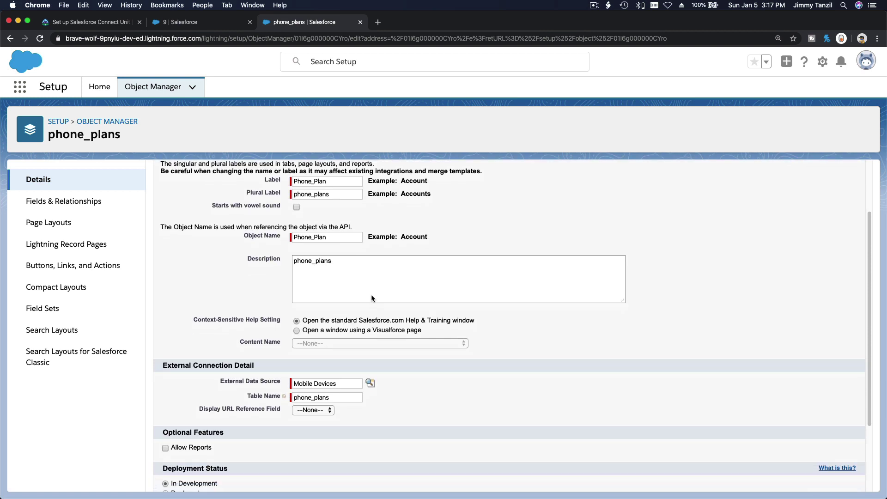
click(108, 22)
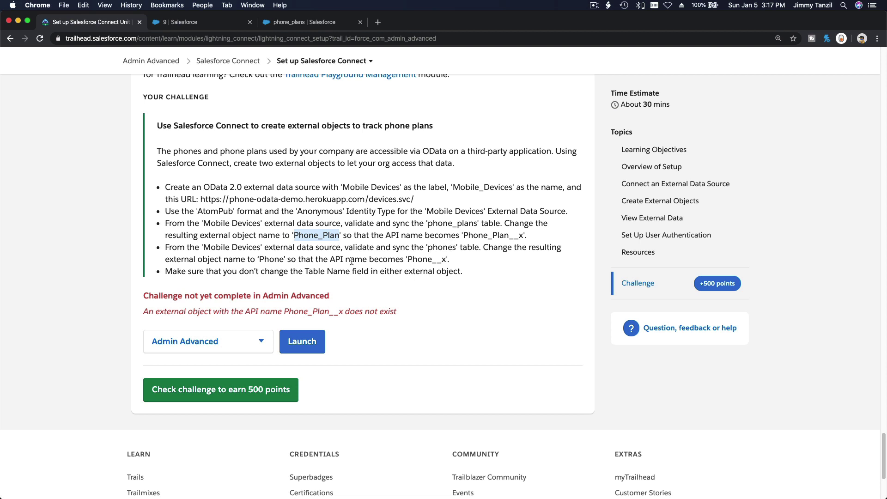
double_click(273, 260)
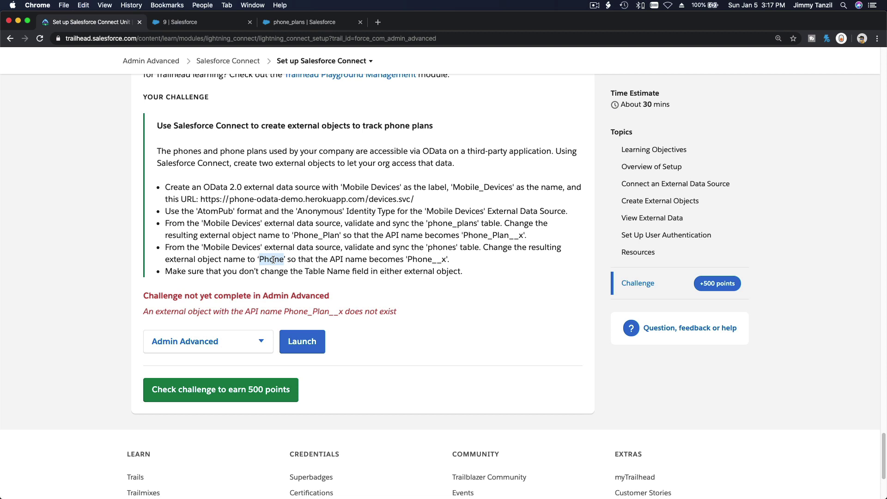
click(298, 24)
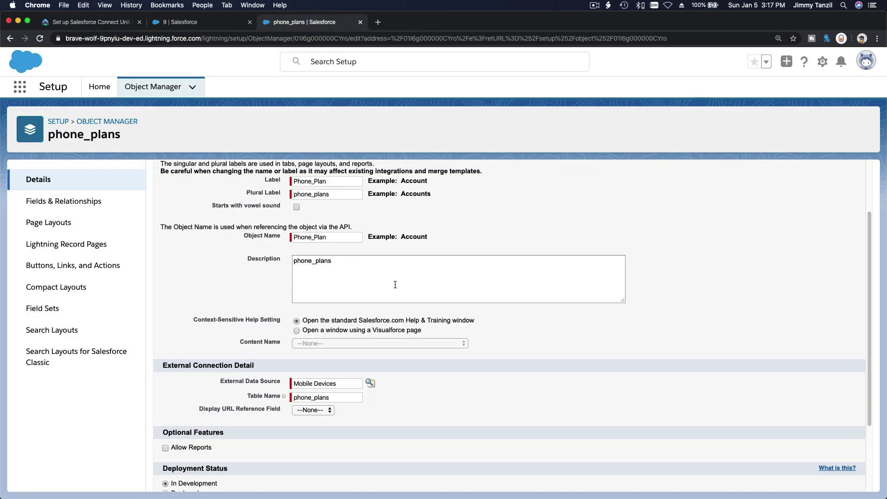
scroll(395, 285, down, 4)
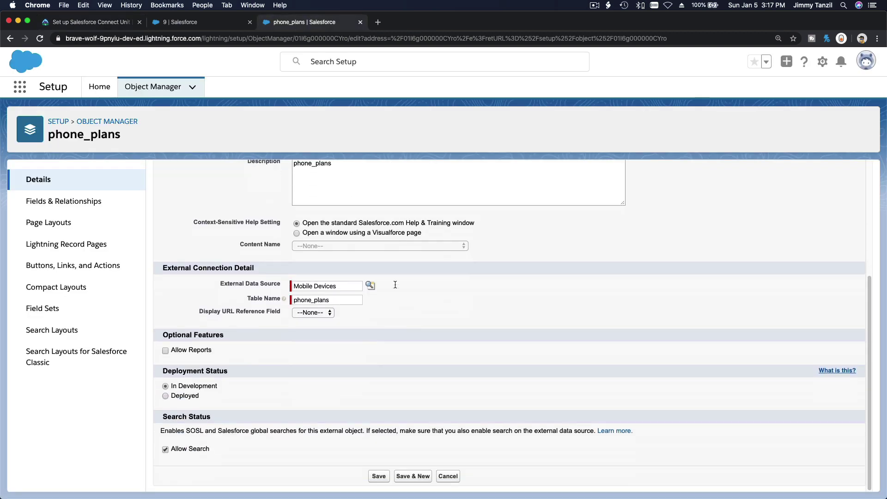
click(379, 476)
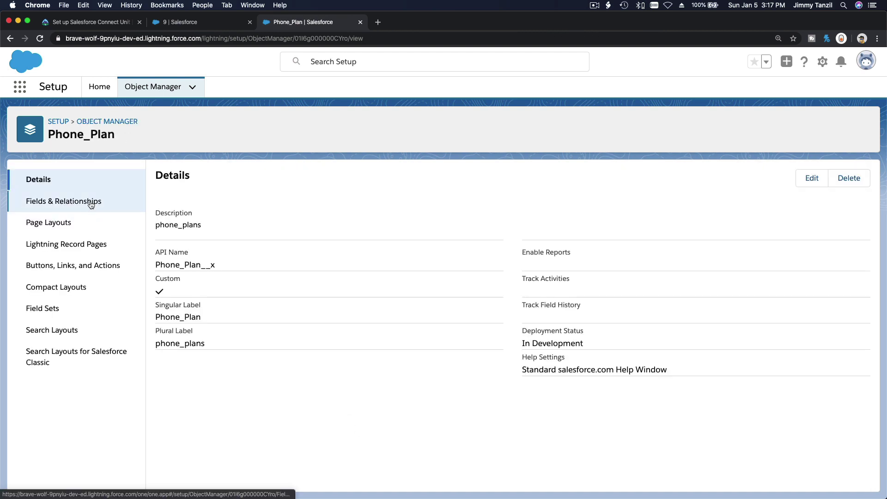
double_click(157, 265)
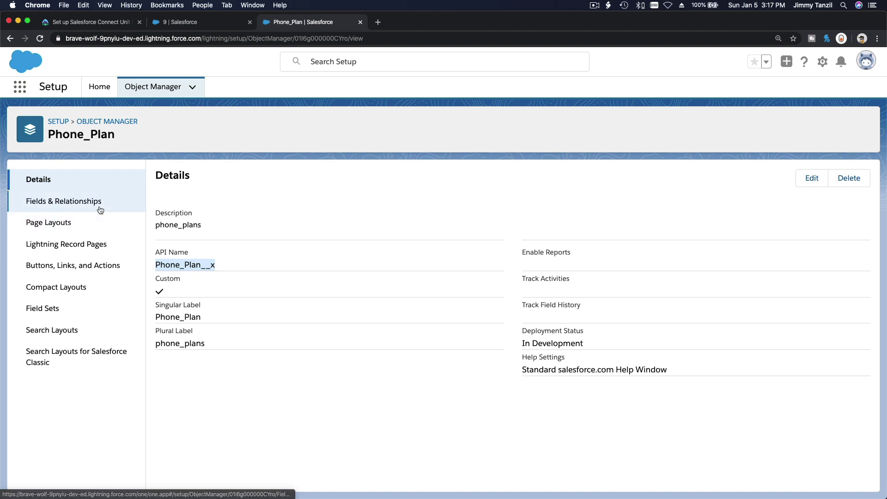
- Open the phones external object from the Mobile_Devices external data source in Setup
click(149, 89)
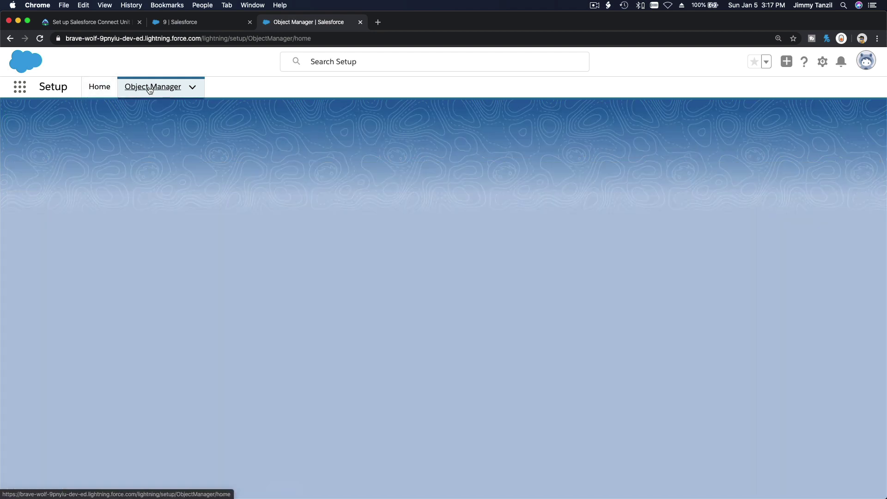
click(704, 131)
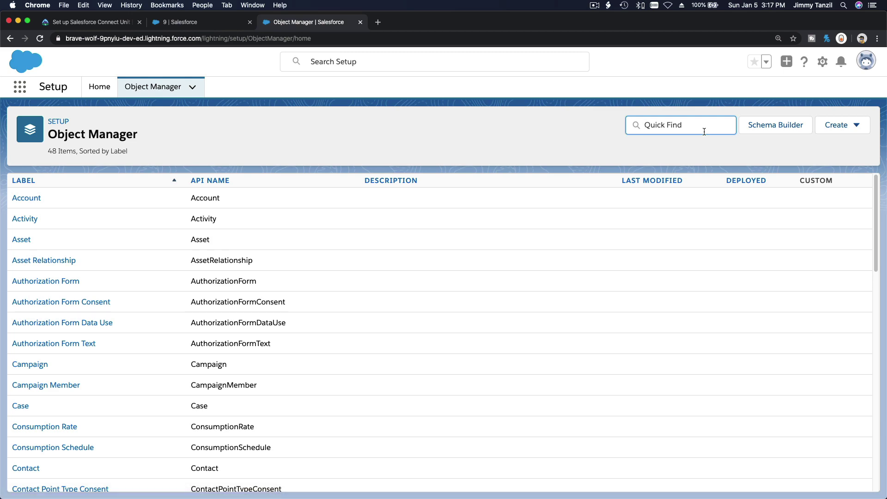
text(phone)
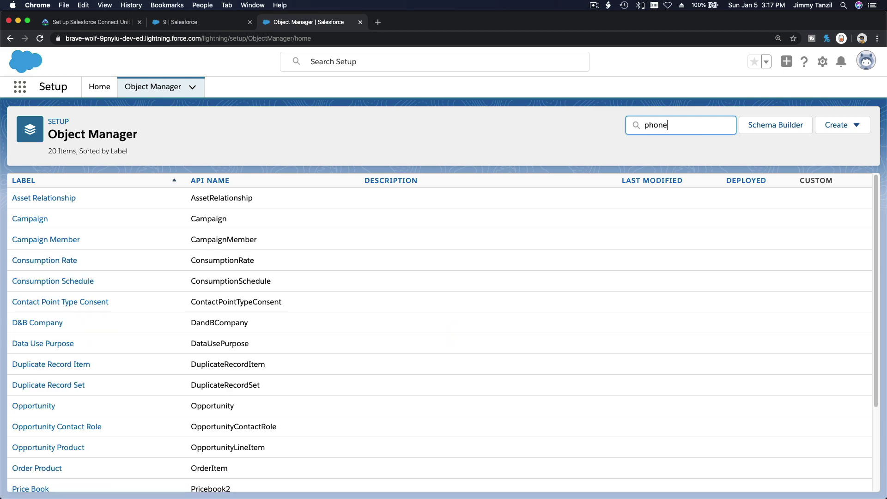
click(98, 87)
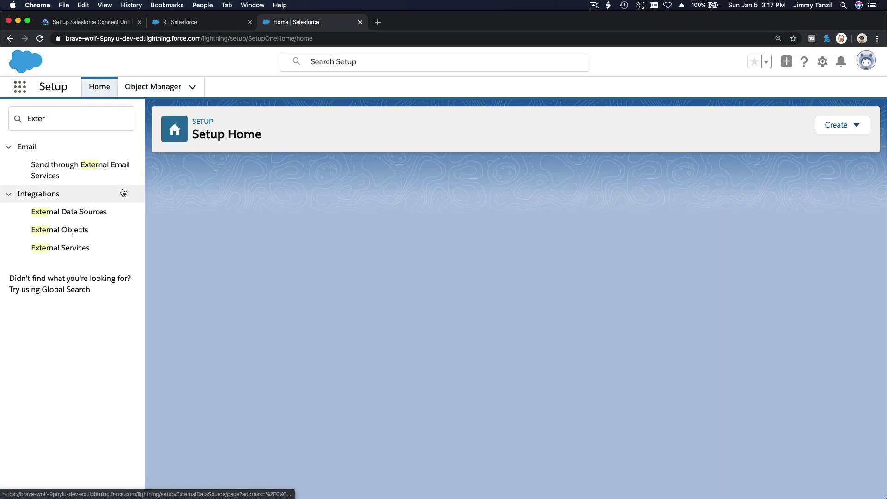
click(78, 213)
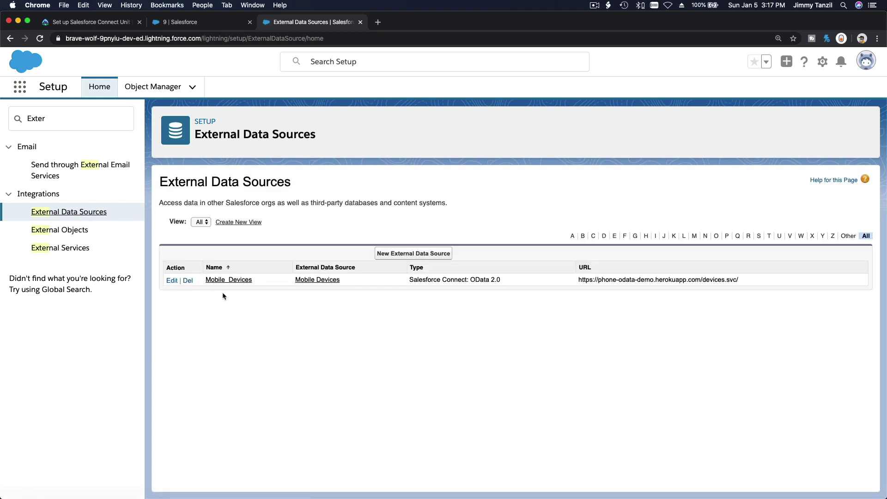
click(229, 280)
scroll(273, 330, down, 5)
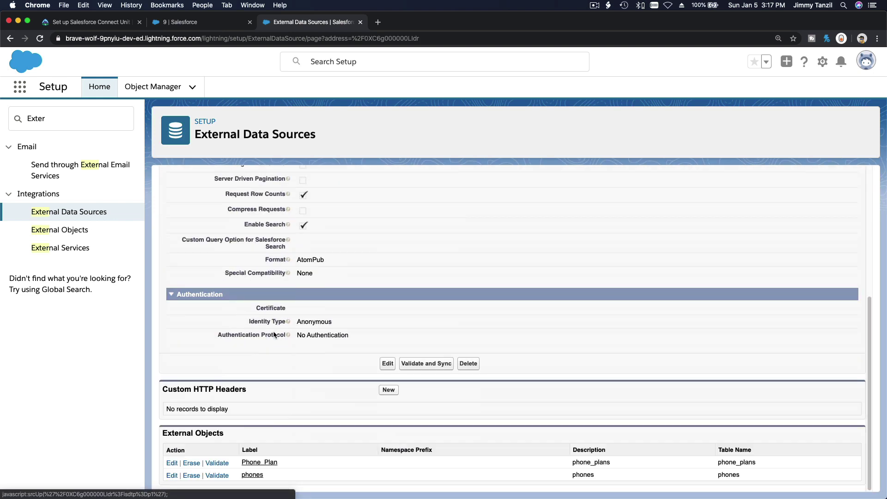
click(171, 475)
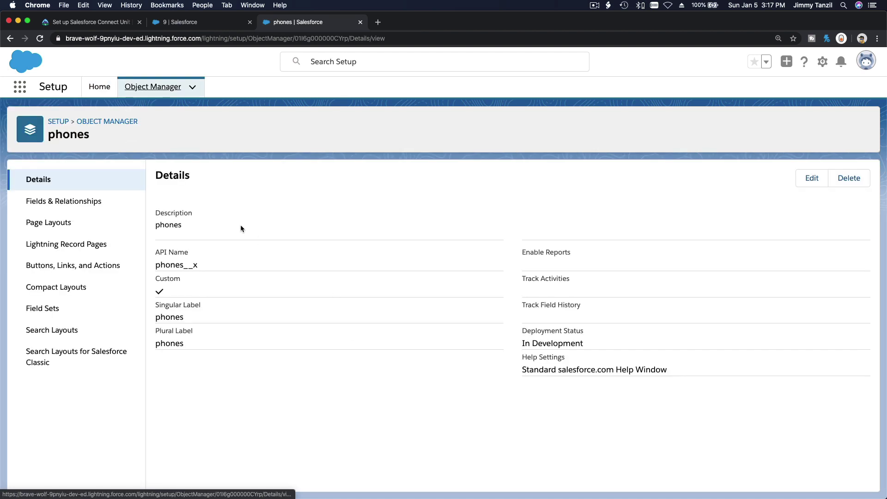
- Set the phones object's Label and Object Name to Phone, save, and confirm API name Phone__x
click(809, 179)
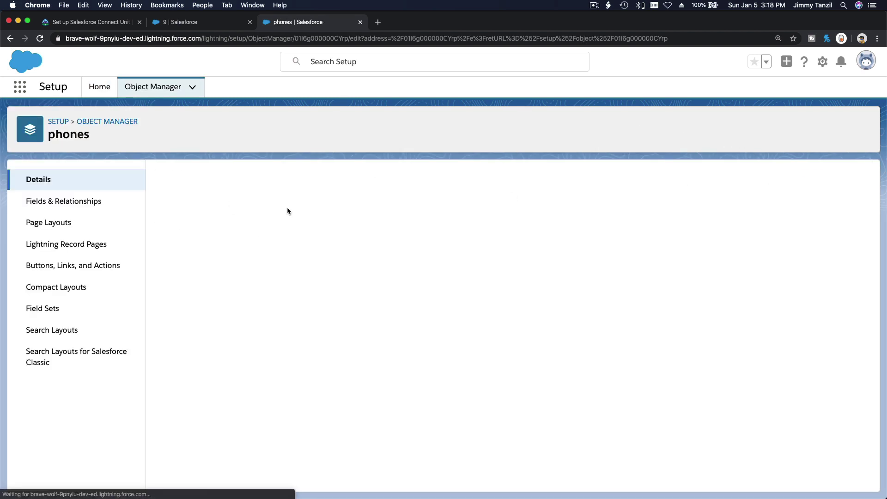
text(Phone)
key(Tab)
key(Tab)
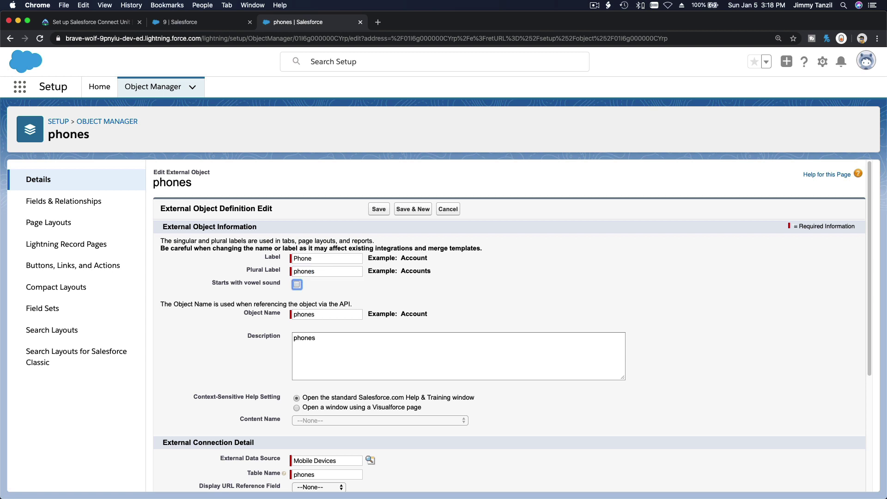
key(Tab)
text(Phone)
key(shift+Tab)
key(shift+Tab)
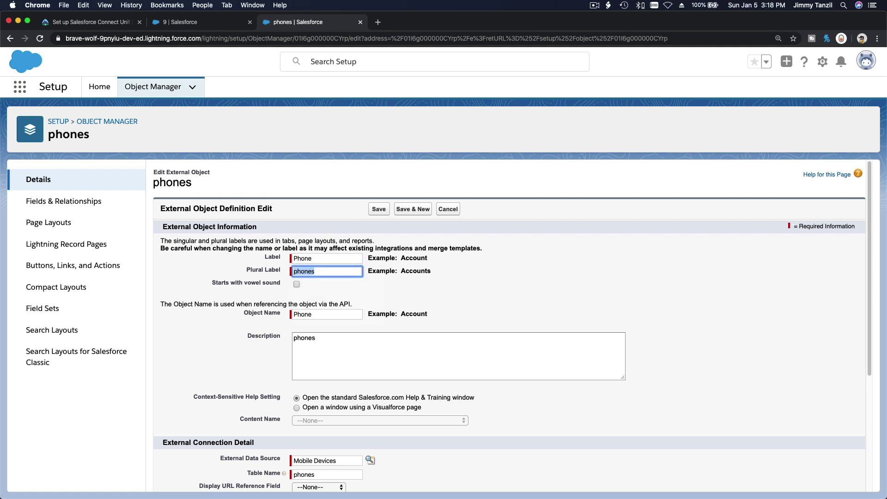
scroll(425, 322, down, 5)
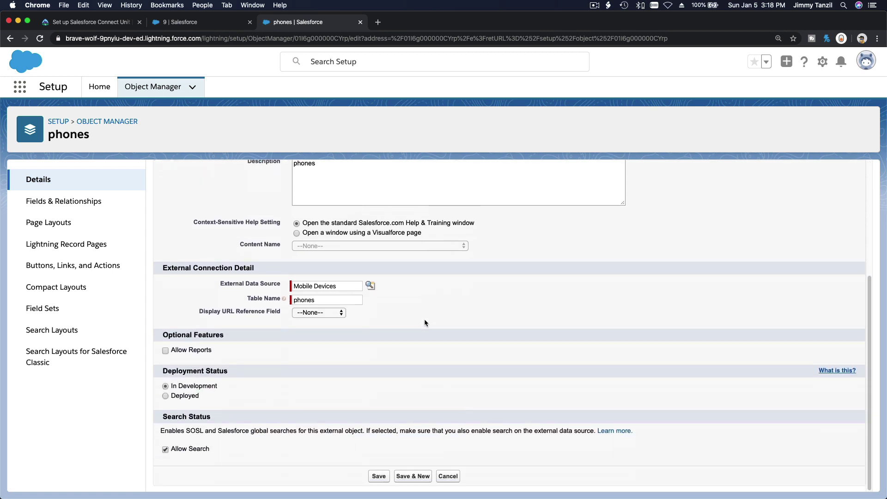
scroll(424, 319, up, 5)
click(377, 208)
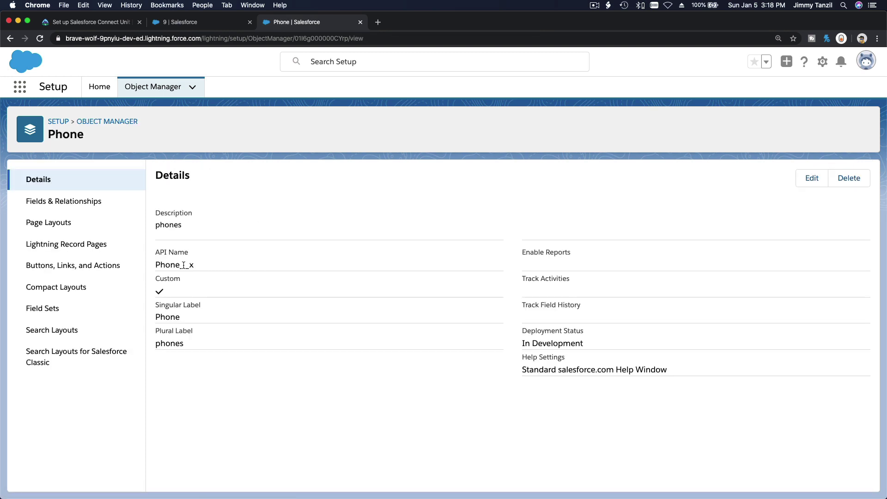
double_click(183, 265)
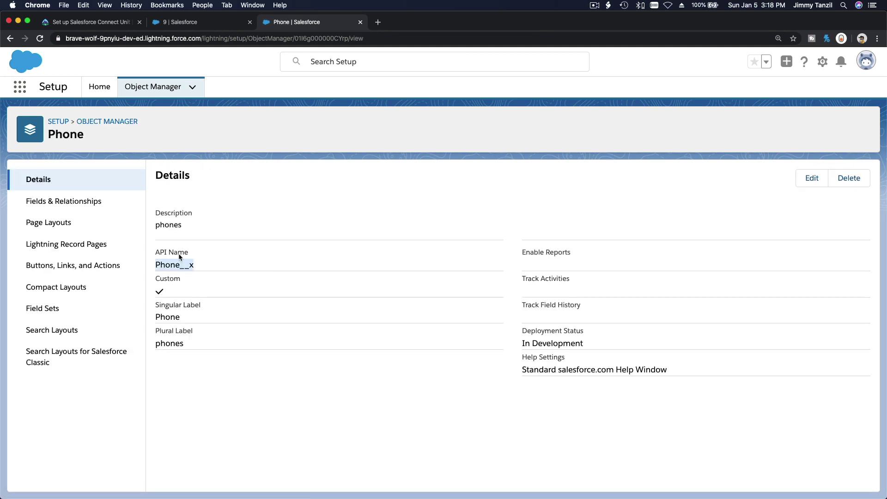
click(92, 22)
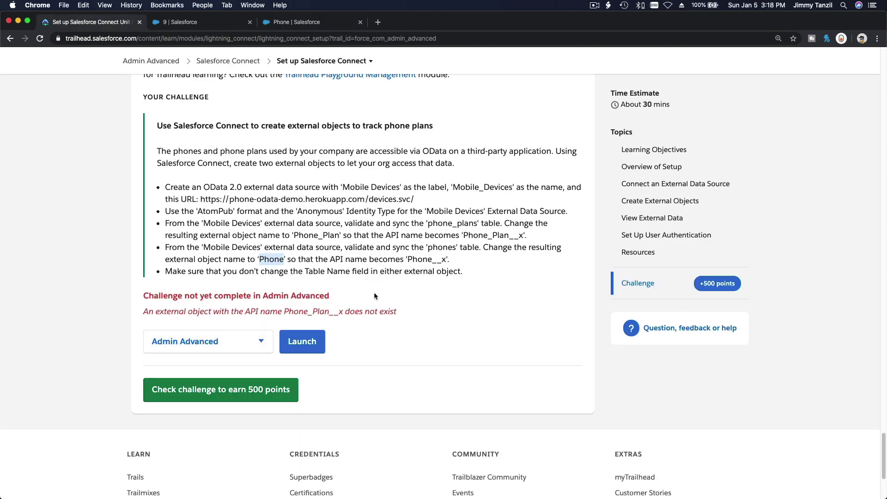
- Rerun the challenge check, completing the assessment for +500 points
click(361, 408)
click(208, 398)
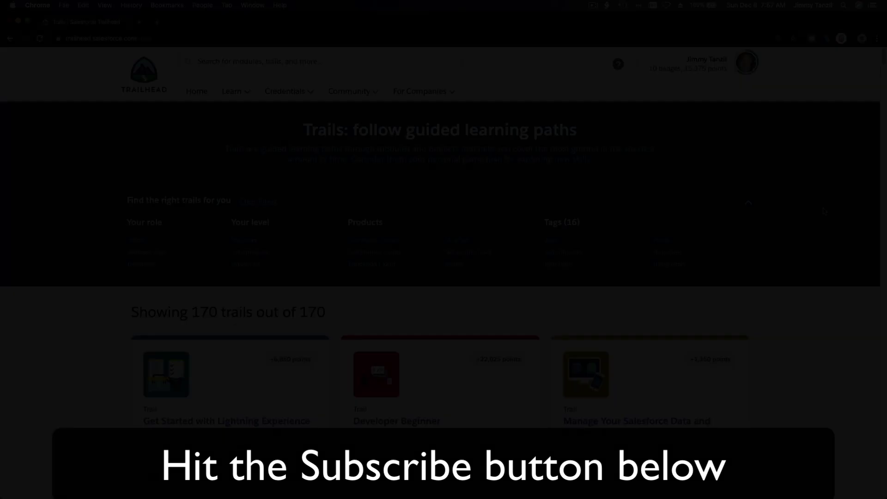
- Scroll down the AppExchange home page past the Trending Now solutions
scroll(823, 211, down, 20)
scroll(824, 212, down, 20)
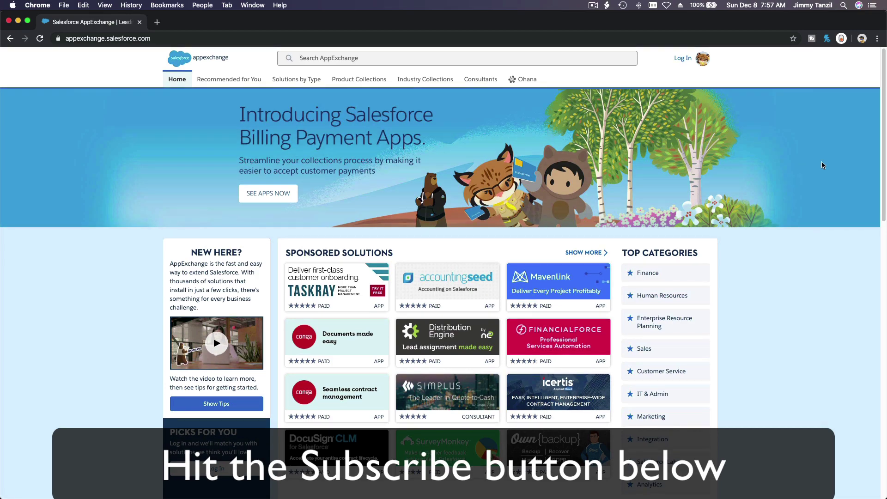
scroll(823, 165, down, 10)
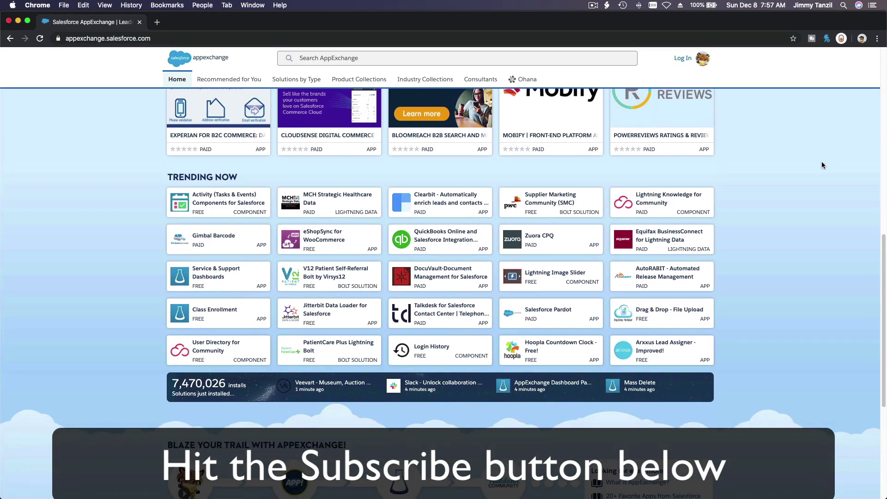
scroll(821, 165, down, 5)
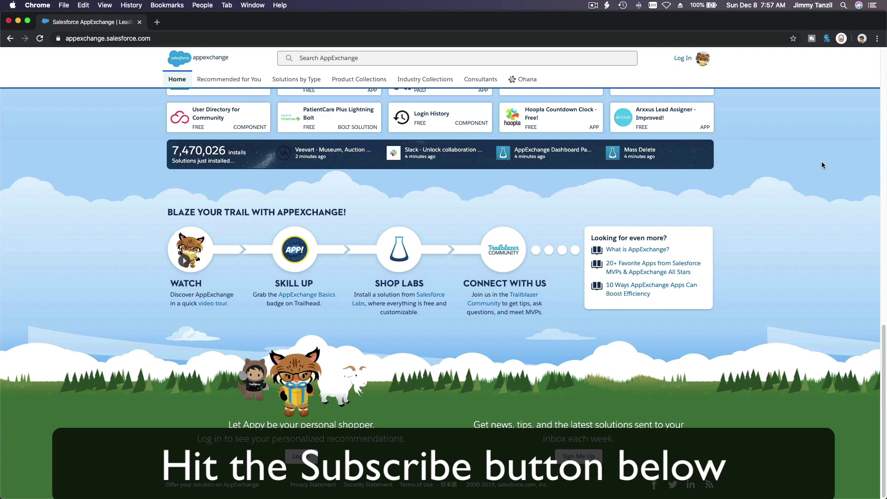